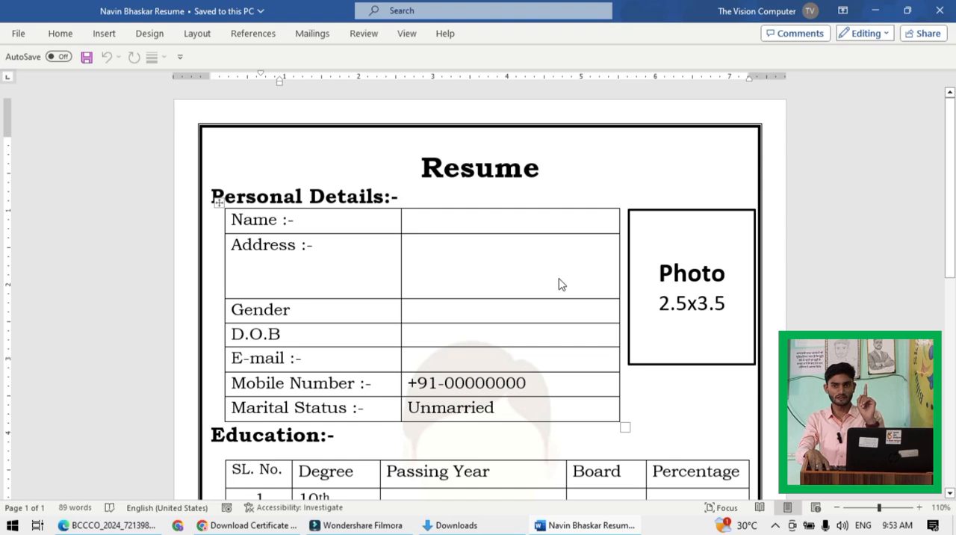
- Create a new blank document alongside the finished sample resume
{"action": "left_click", "coordinate": [653, 164]}
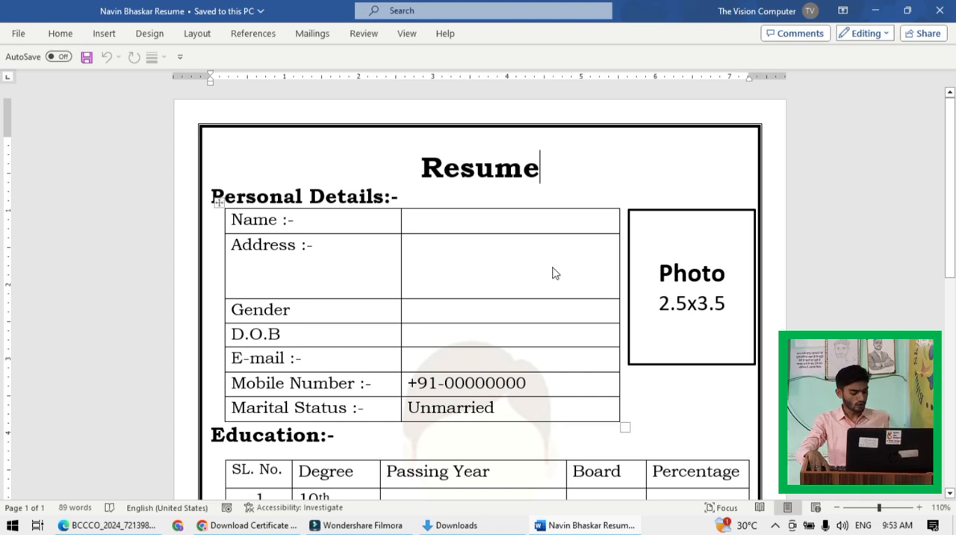
{"action": "left_click", "coordinate": [16, 33]}
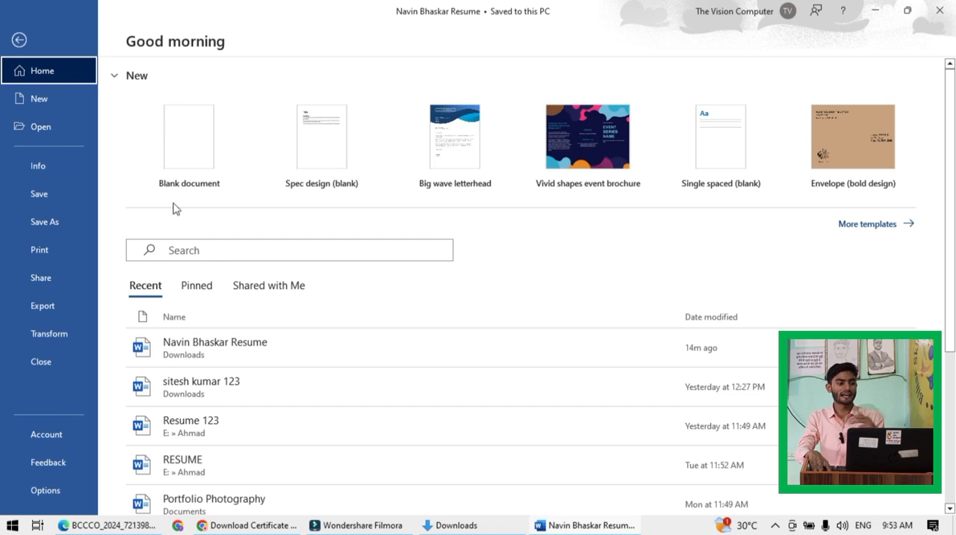
{"action": "left_click", "coordinate": [54, 102]}
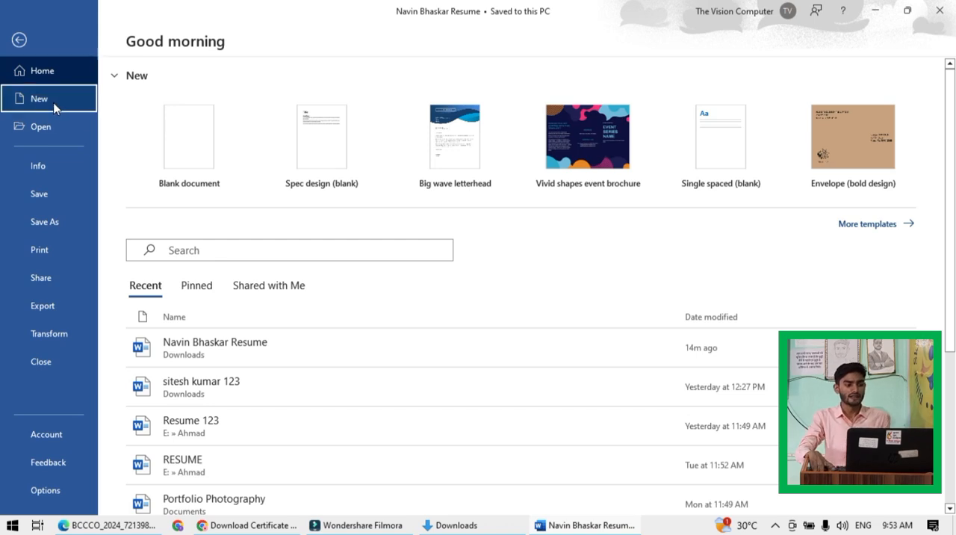
{"action": "left_click", "coordinate": [205, 191]}
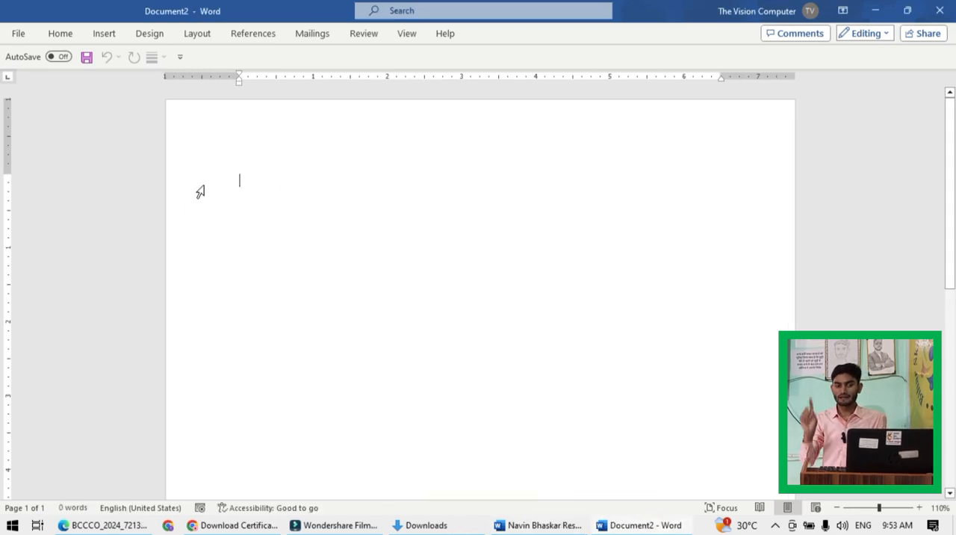
- Apply the Narrow margin preset, 0.5" on all sides, to the blank document
{"action": "left_click", "coordinate": [60, 33]}
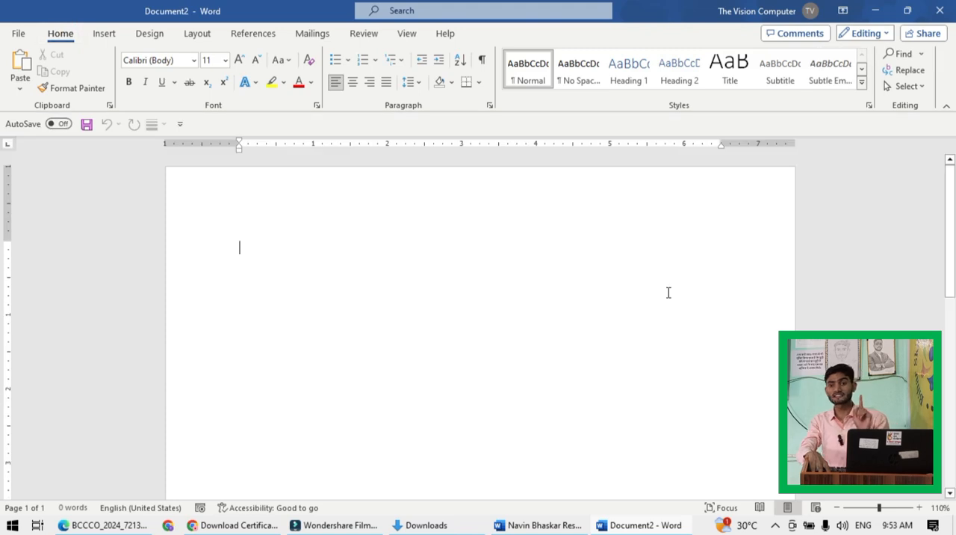
{"action": "left_click", "coordinate": [200, 34]}
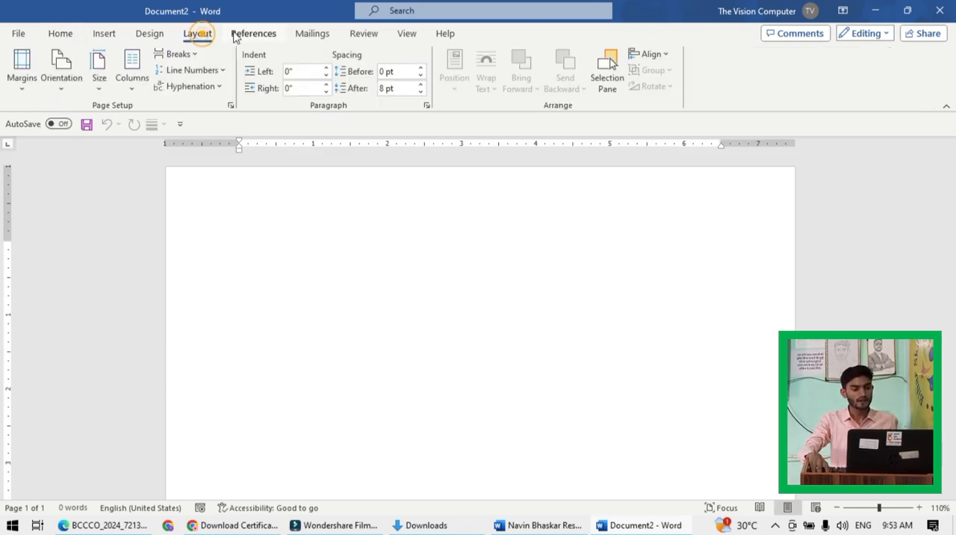
{"action": "left_click", "coordinate": [21, 93]}
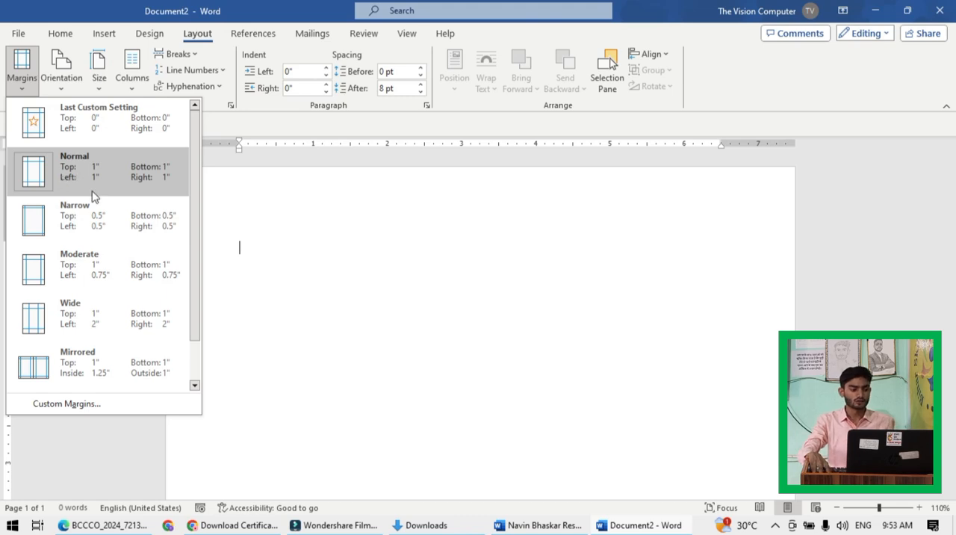
{"action": "left_click", "coordinate": [68, 223]}
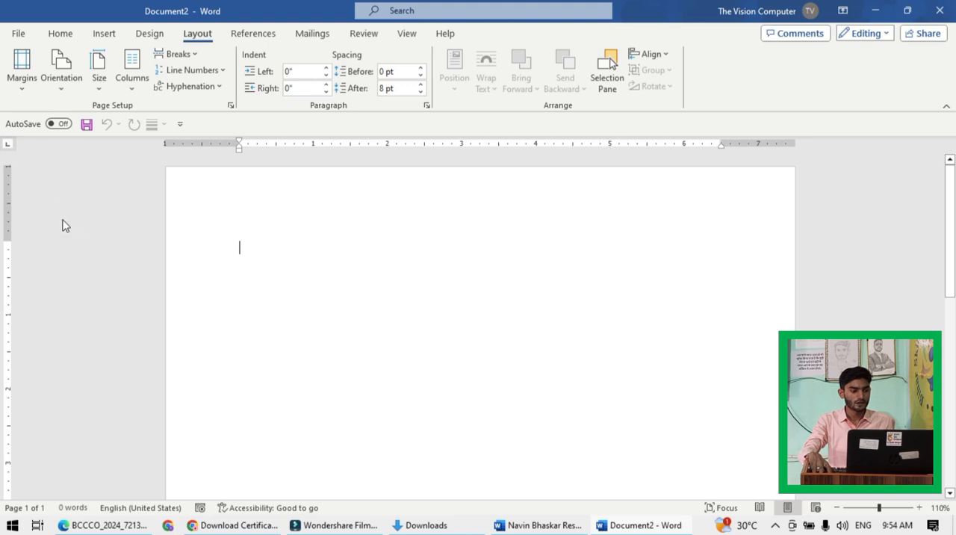
- Set the page to Portrait orientation and the paper size to A4
{"action": "left_click", "coordinate": [61, 84]}
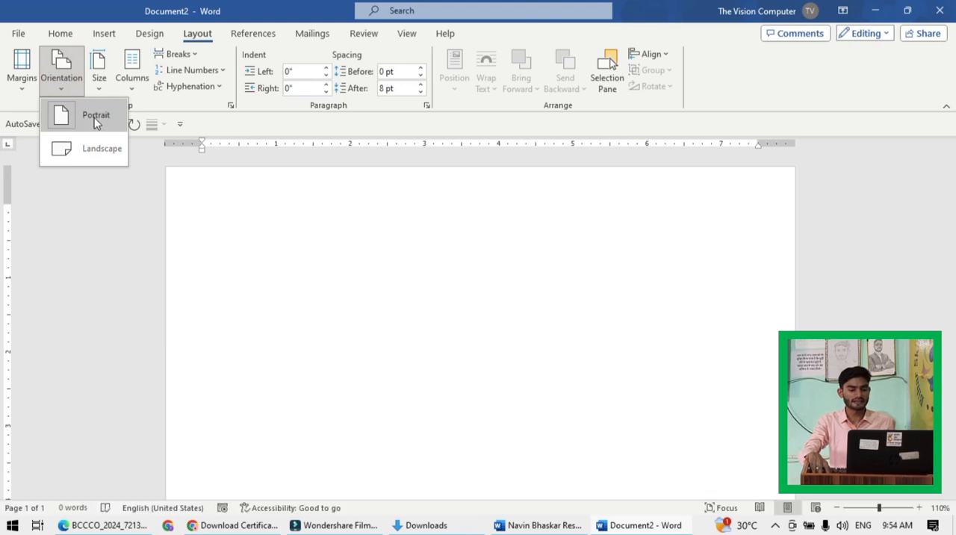
{"action": "left_click", "coordinate": [94, 117]}
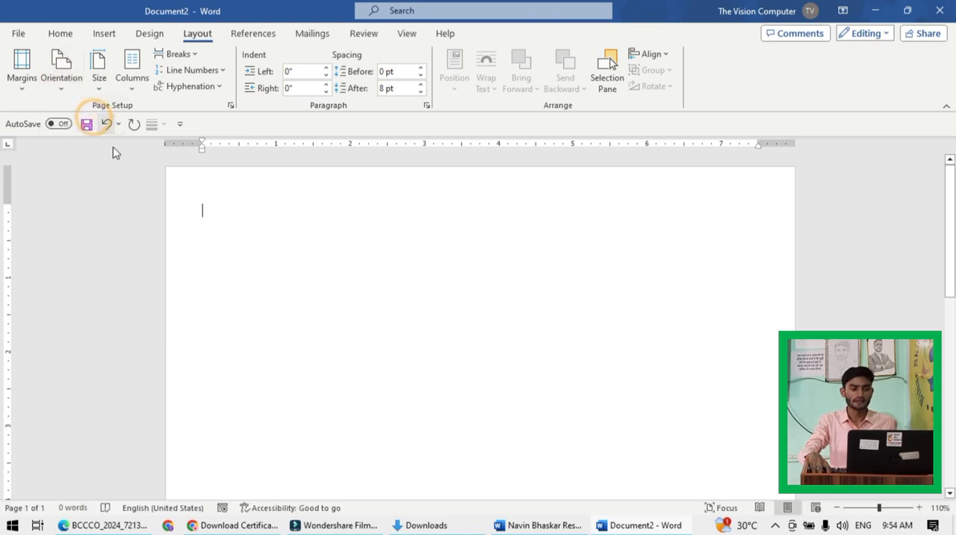
{"action": "left_click", "coordinate": [98, 82]}
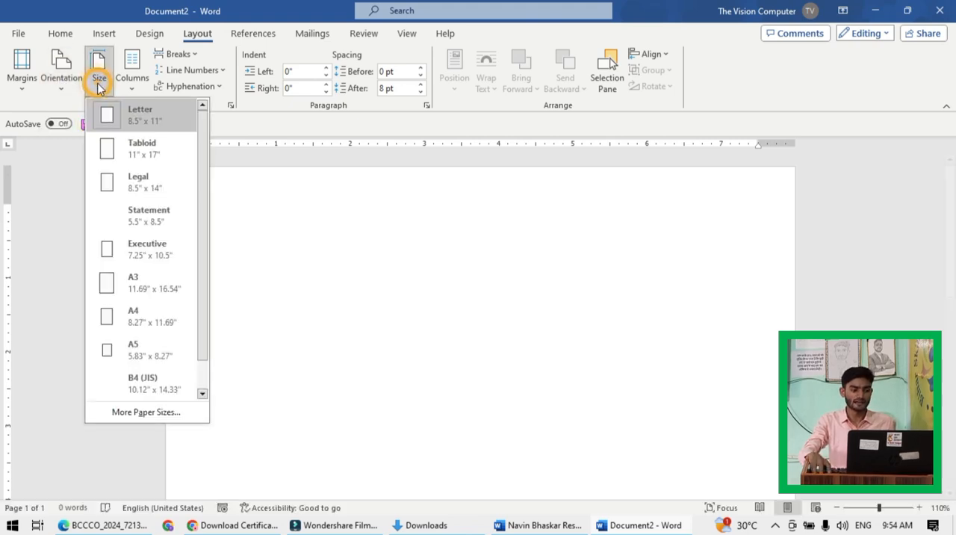
{"action": "left_click", "coordinate": [134, 316]}
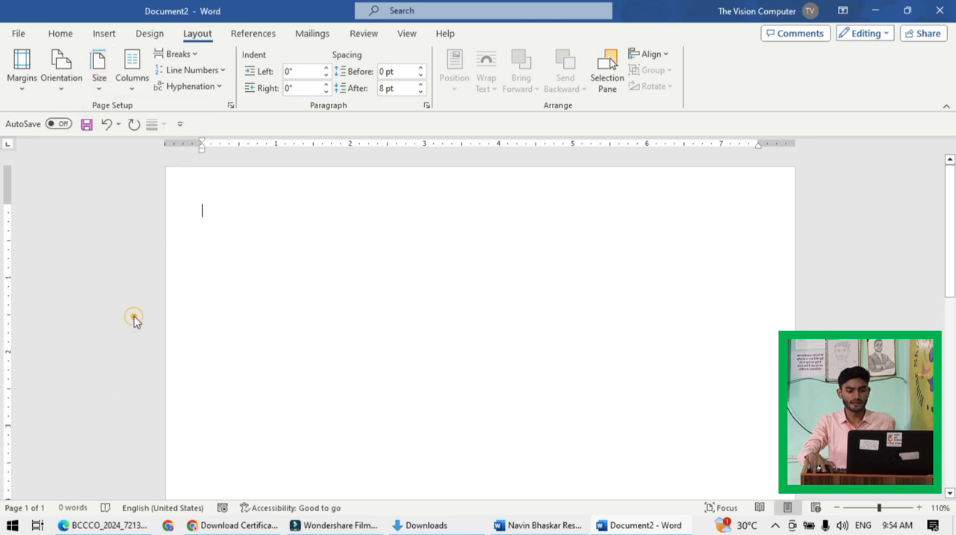
{"action": "left_click", "coordinate": [306, 304]}
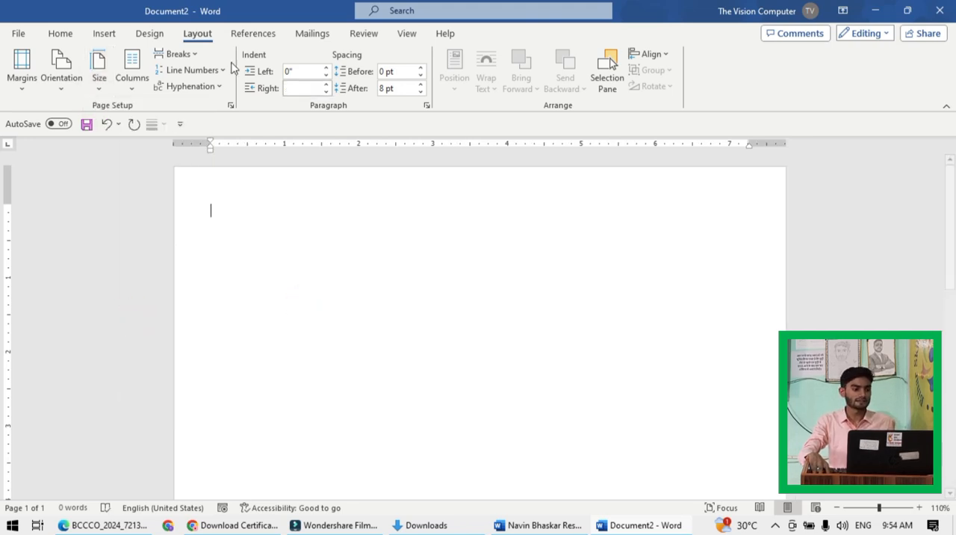
- Add a Box page border around the whole document using a thick-and-thin double line style
{"action": "left_click", "coordinate": [150, 33]}
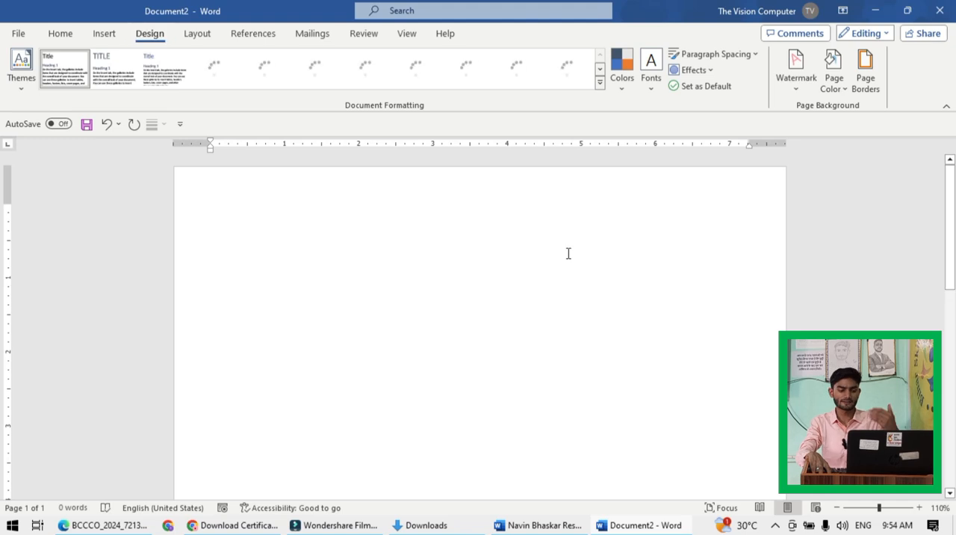
{"action": "left_click", "coordinate": [863, 69]}
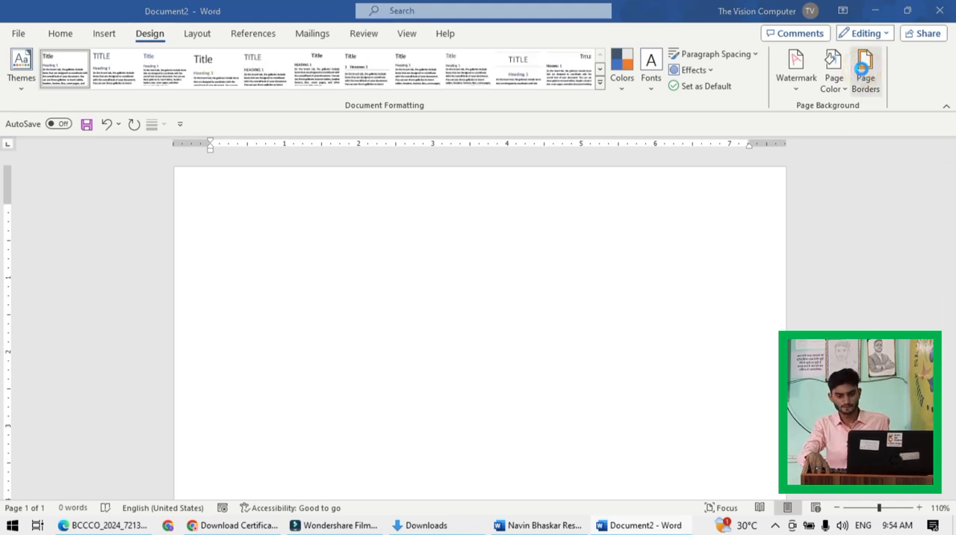
{"action": "left_click", "coordinate": [316, 208]}
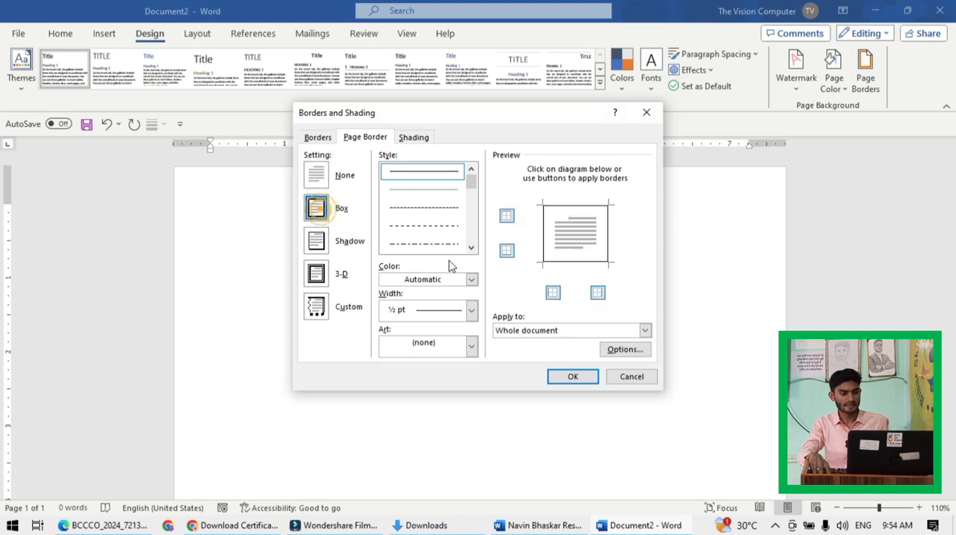
{"action": "left_click", "coordinate": [472, 247]}
{"action": "left_click", "coordinate": [472, 248]}
{"action": "left_click", "coordinate": [472, 247]}
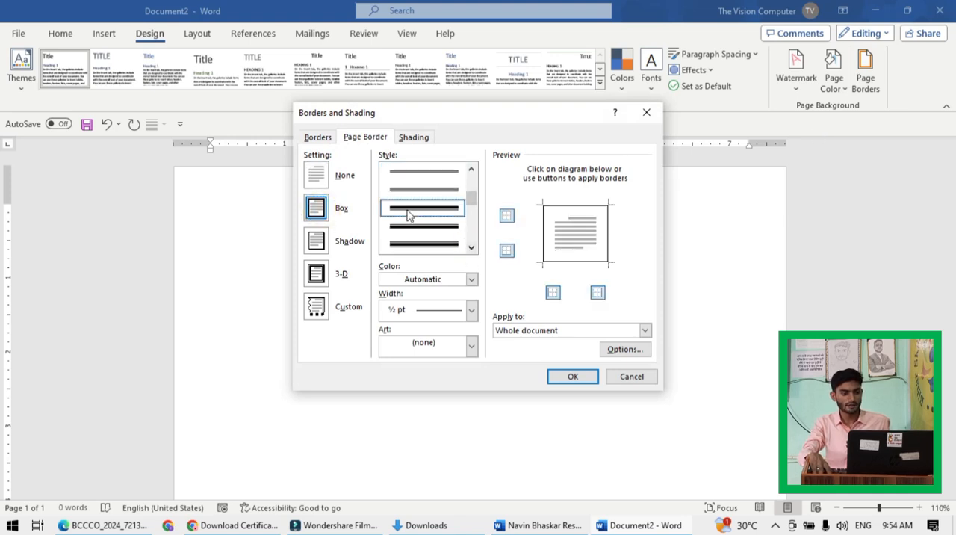
{"action": "left_click", "coordinate": [408, 211]}
{"action": "left_click", "coordinate": [554, 378]}
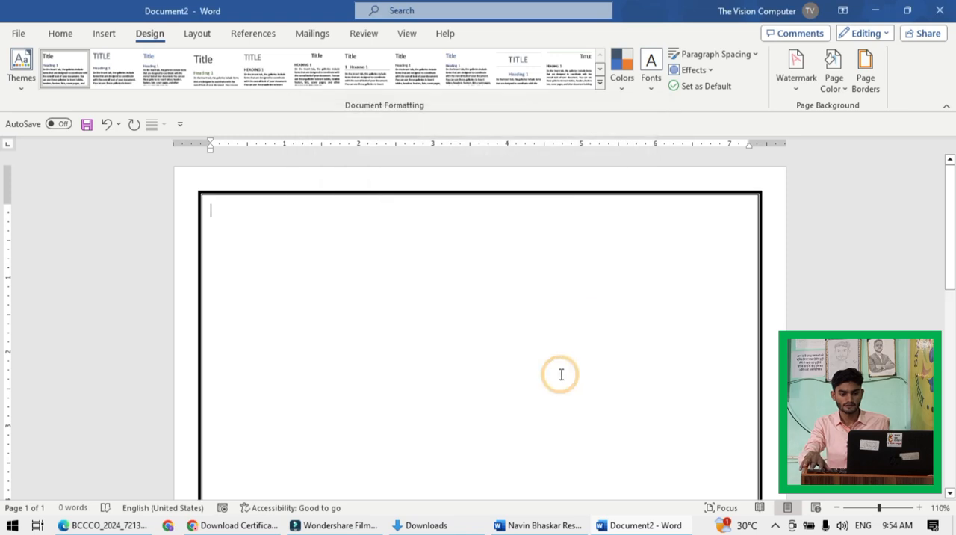
{"action": "scroll", "coordinate": [562, 374], "scroll_direction": "down", "scroll_amount": 6, "text": "ctrl"}
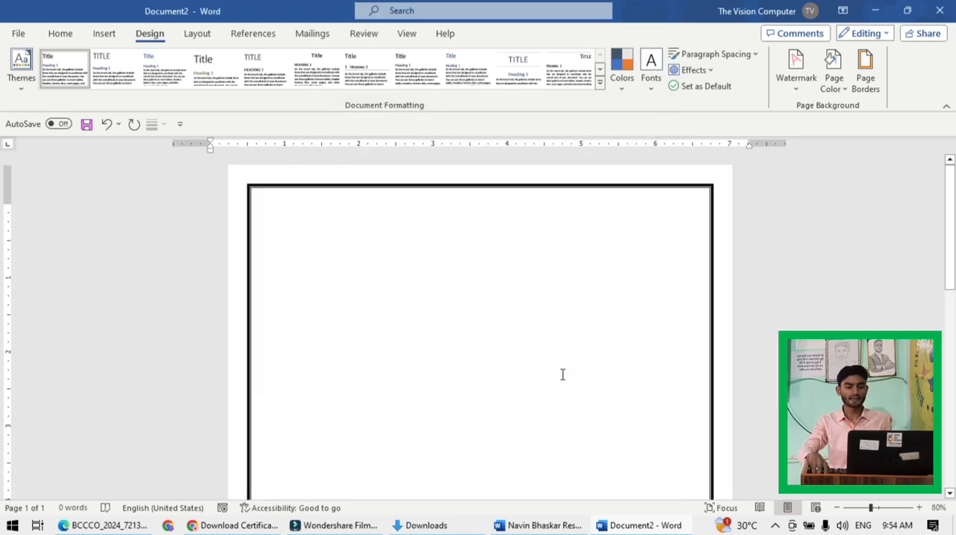
{"action": "scroll", "coordinate": [562, 373], "scroll_direction": "up", "scroll_amount": 6, "text": "ctrl"}
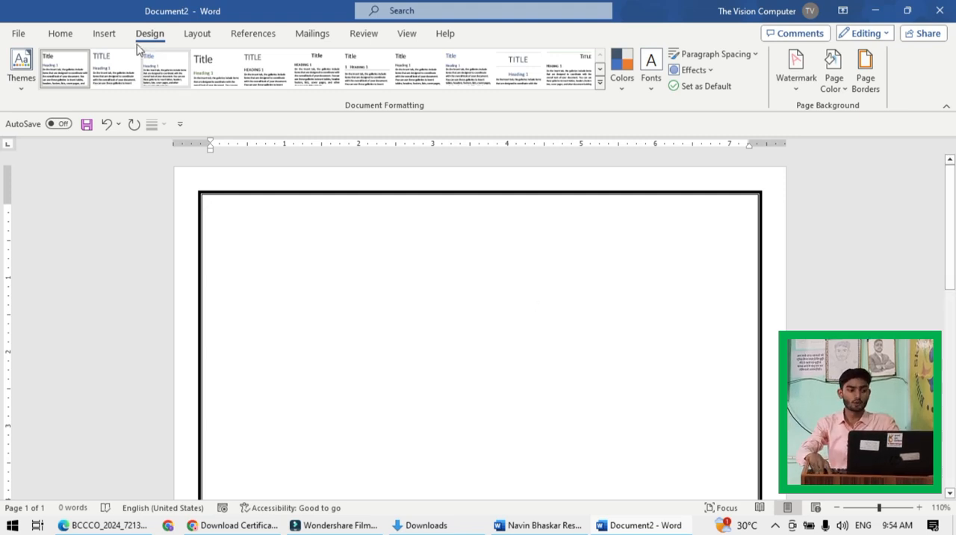
{"action": "left_click", "coordinate": [61, 33]}
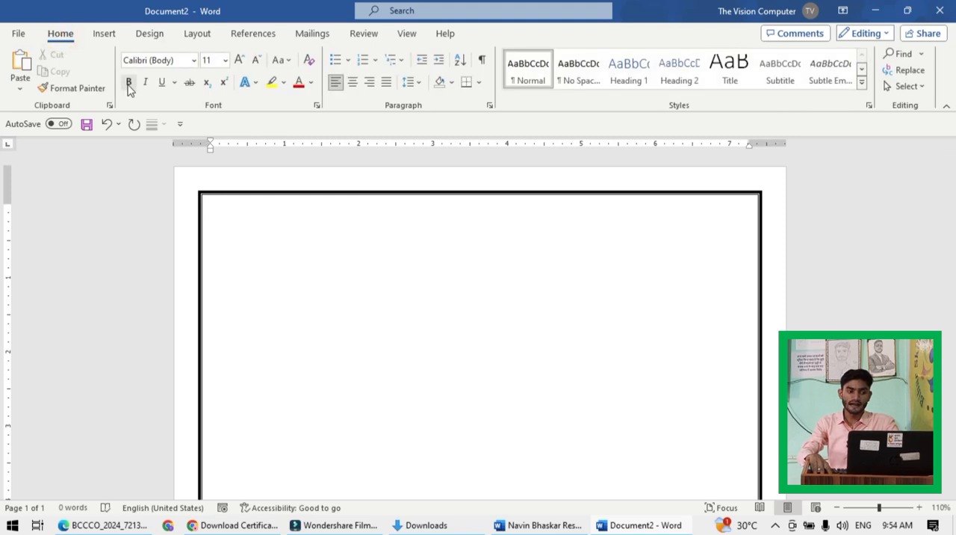
{"action": "left_click", "coordinate": [195, 60]}
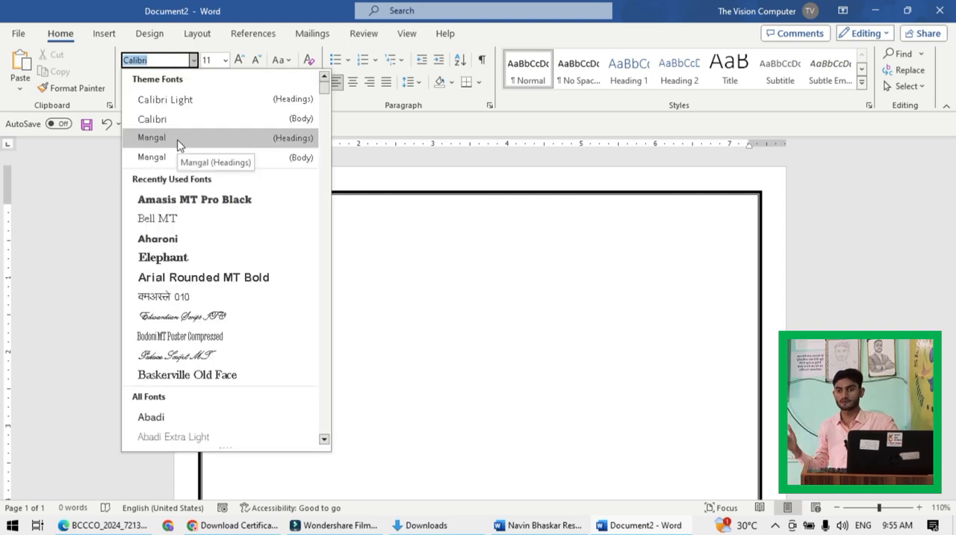
{"action": "left_click", "coordinate": [450, 249]}
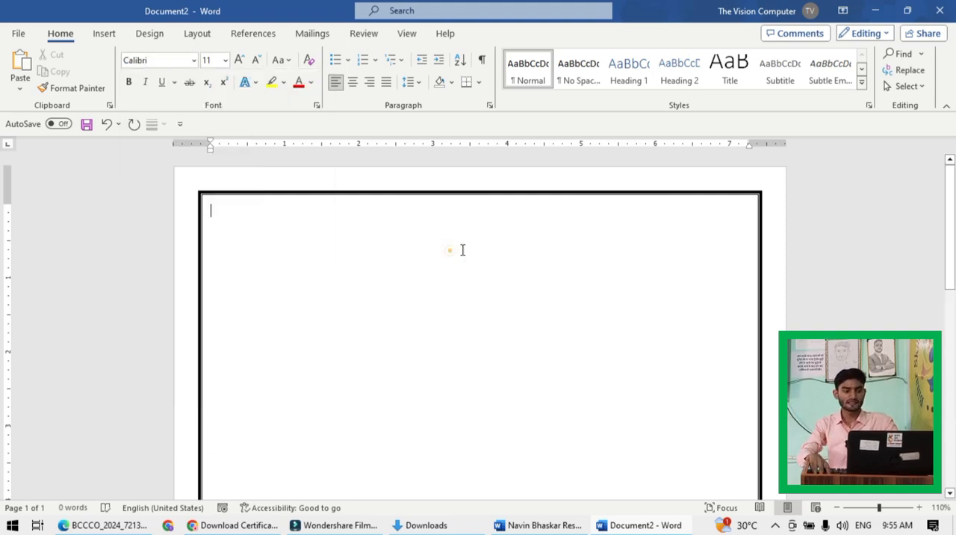
{"action": "left_click", "coordinate": [153, 34]}
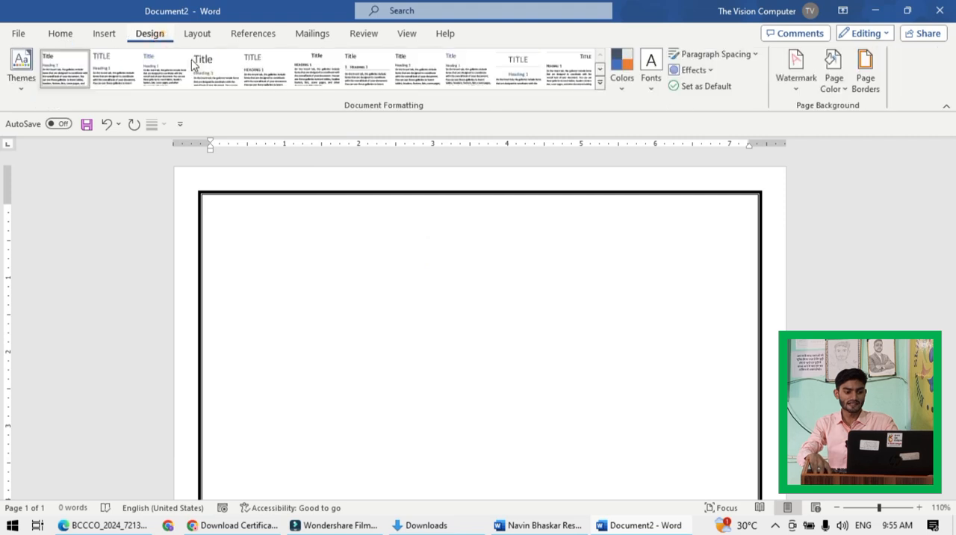
{"action": "left_click", "coordinate": [390, 328]}
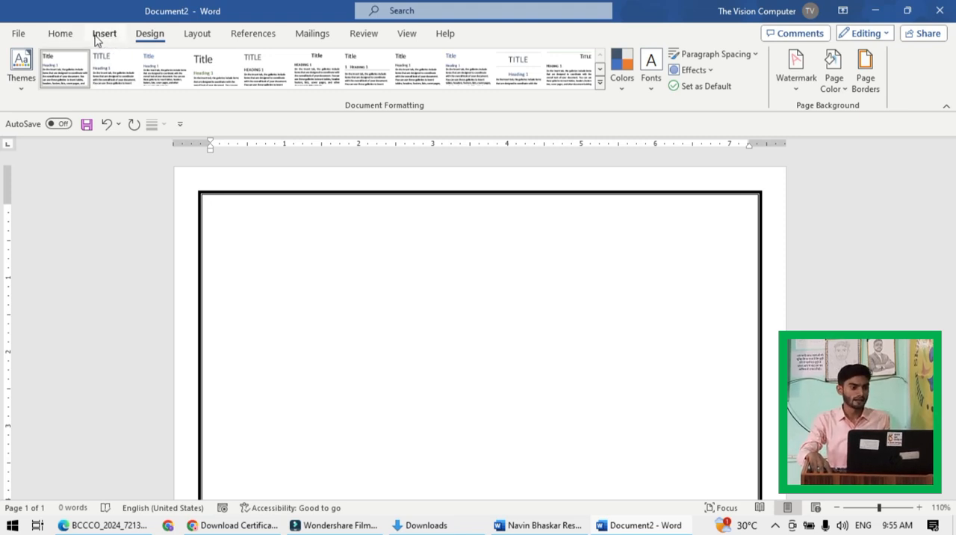
{"action": "left_click", "coordinate": [332, 267]}
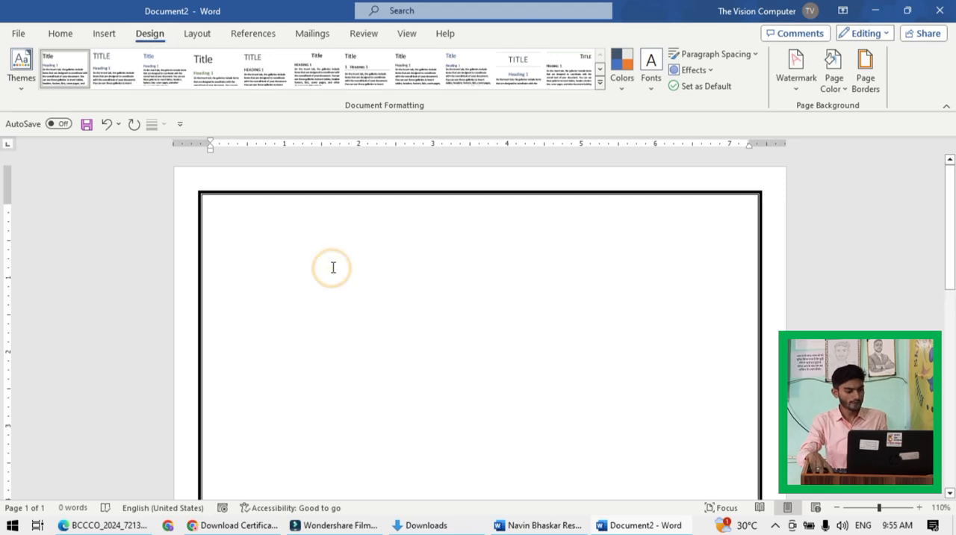
- Check the title in the sample resume and enter "Resume" on the first line of the new document
{"action": "key", "text": "alt+Tab"}
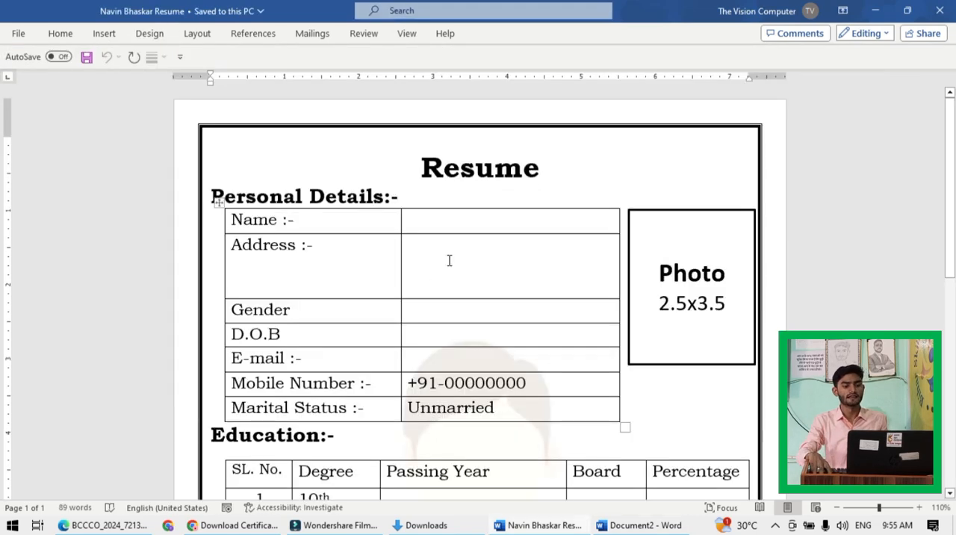
{"action": "left_click_drag", "start_coordinate": [420, 168], "coordinate": [564, 169]}
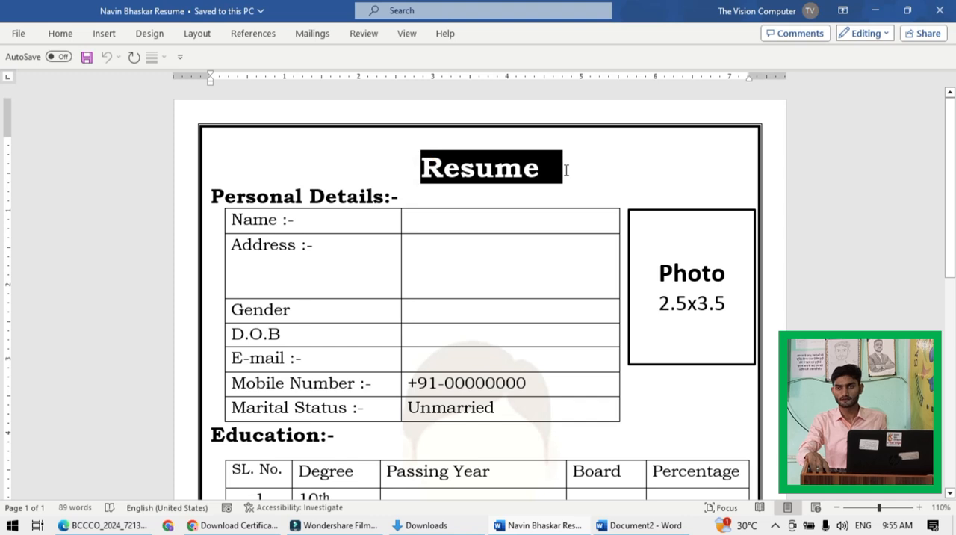
{"action": "key", "text": "alt+Tab"}
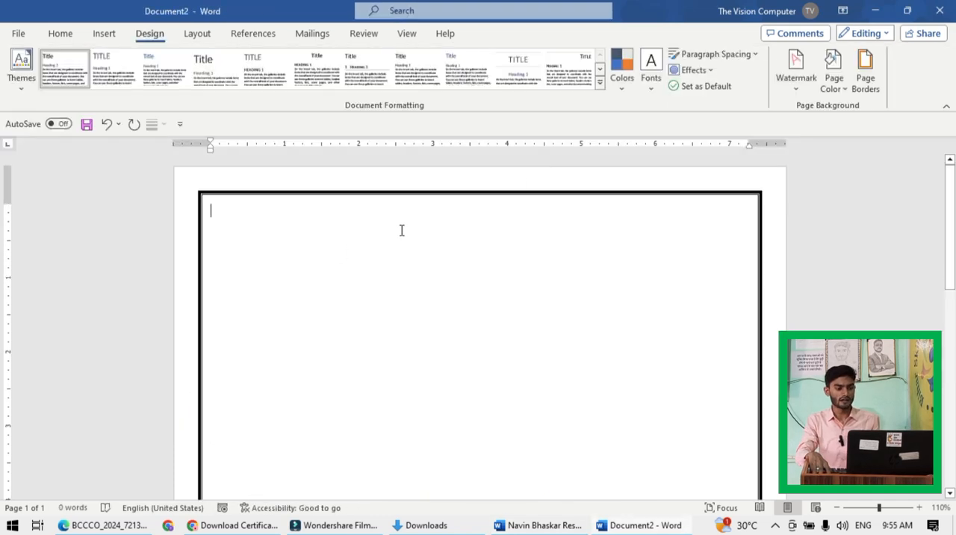
{"action": "left_click", "coordinate": [341, 251]}
{"action": "type", "text": "Resume"}
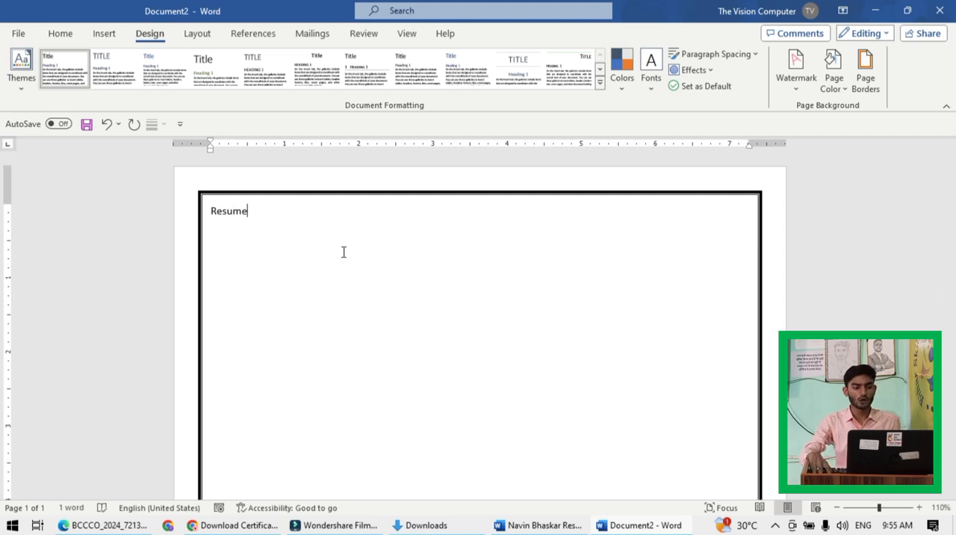
- Center the "Resume" title and enlarge its font size to 24 pt
{"action": "left_click_drag", "start_coordinate": [269, 211], "coordinate": [205, 212]}
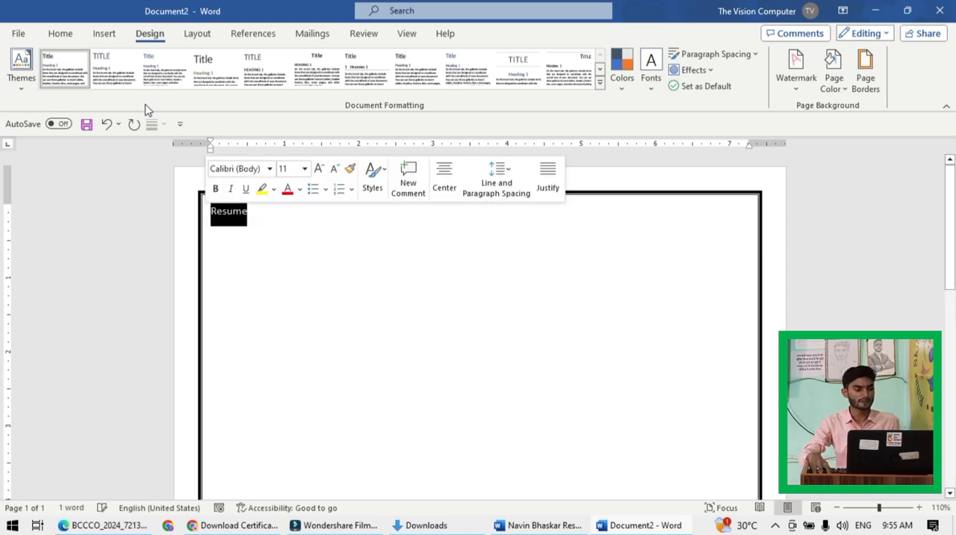
{"action": "left_click", "coordinate": [60, 34]}
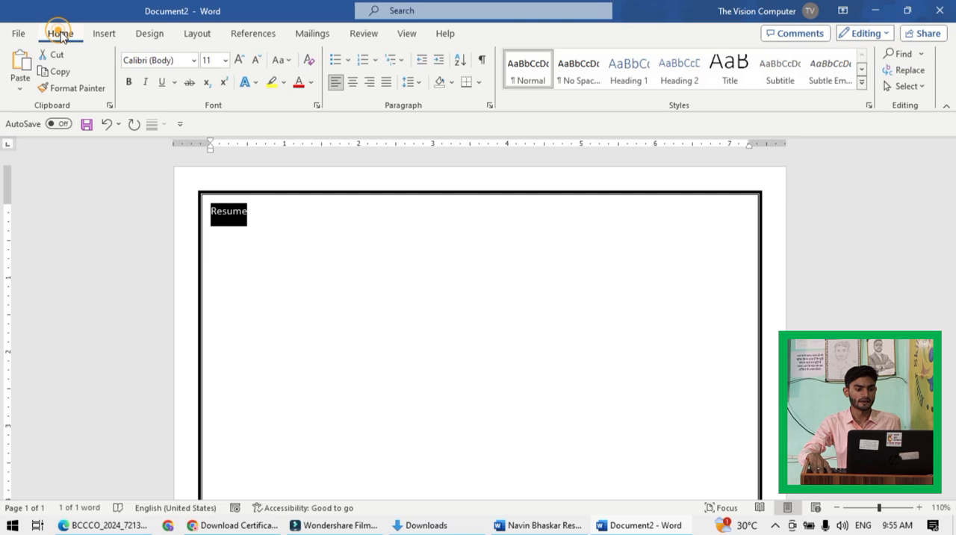
{"action": "left_click", "coordinate": [352, 82]}
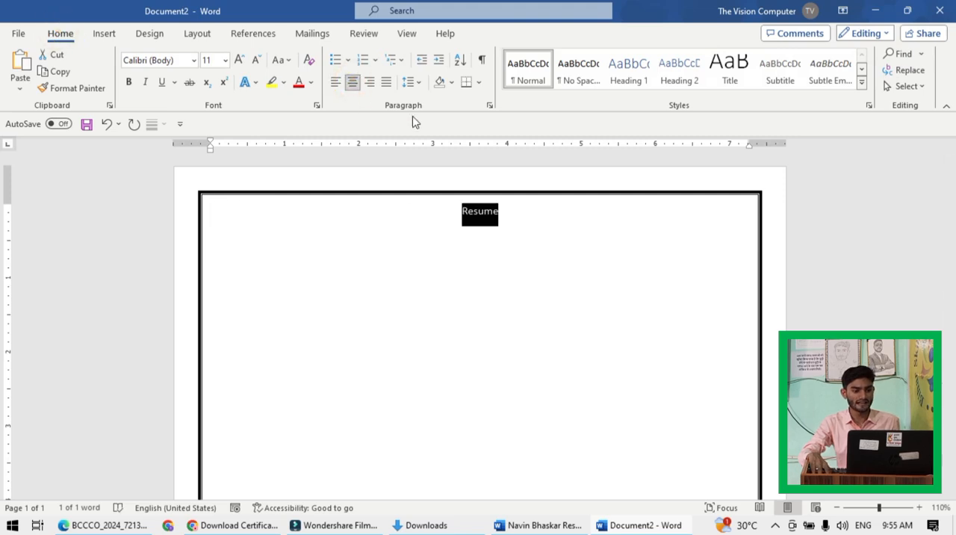
{"action": "left_click", "coordinate": [239, 59]}
{"action": "left_click", "coordinate": [240, 60]}
{"action": "left_click", "coordinate": [240, 60]}
{"action": "left_click", "coordinate": [240, 60]}
{"action": "left_click", "coordinate": [240, 60]}
{"action": "left_click", "coordinate": [240, 60]}
{"action": "left_click", "coordinate": [240, 60]}
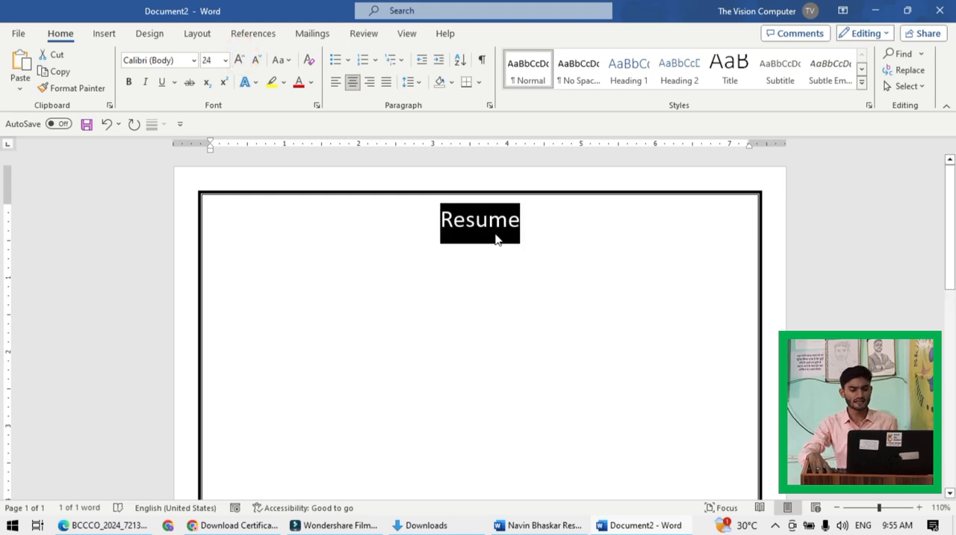
- Change the font of the "Resume" title to Bell MT and make it bold
{"action": "left_click", "coordinate": [192, 60]}
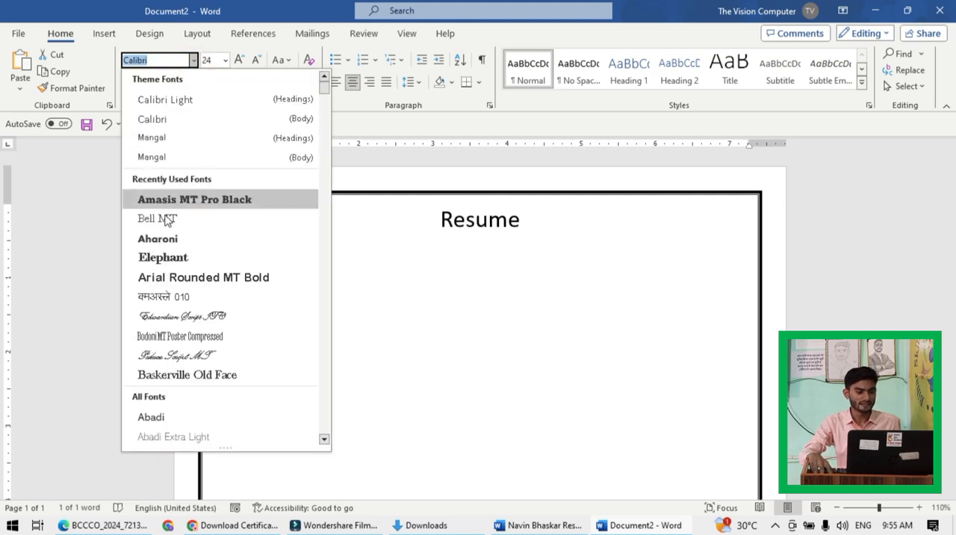
{"action": "left_click", "coordinate": [165, 218]}
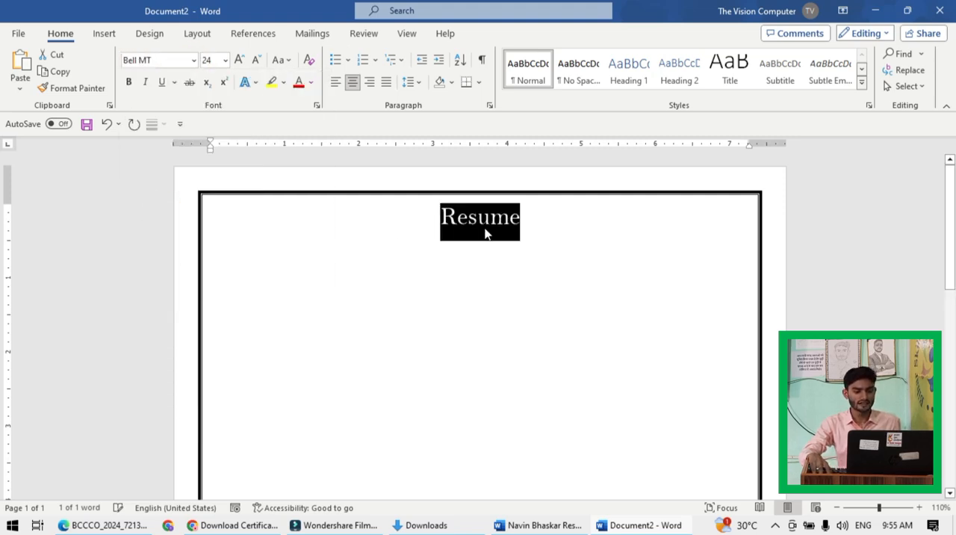
{"action": "left_click", "coordinate": [129, 84]}
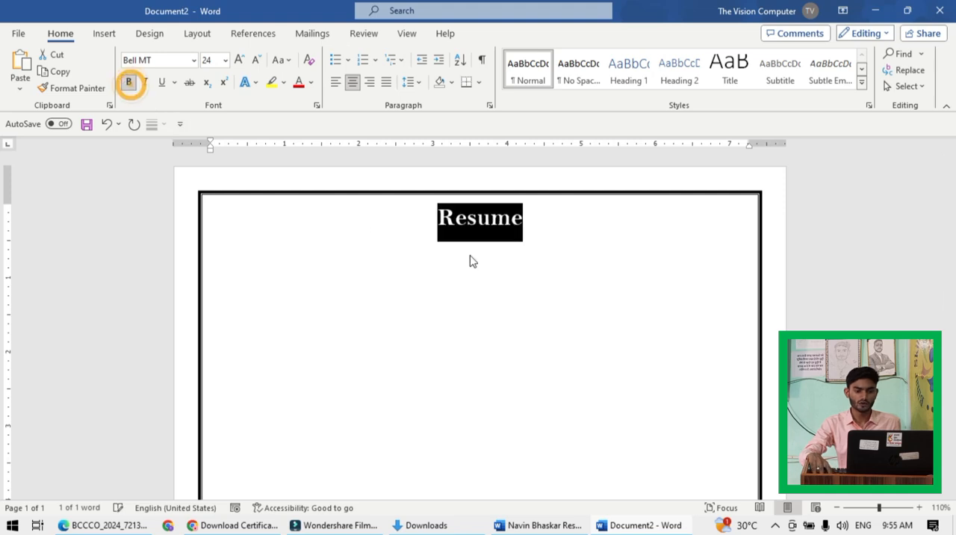
{"action": "left_click", "coordinate": [534, 239]}
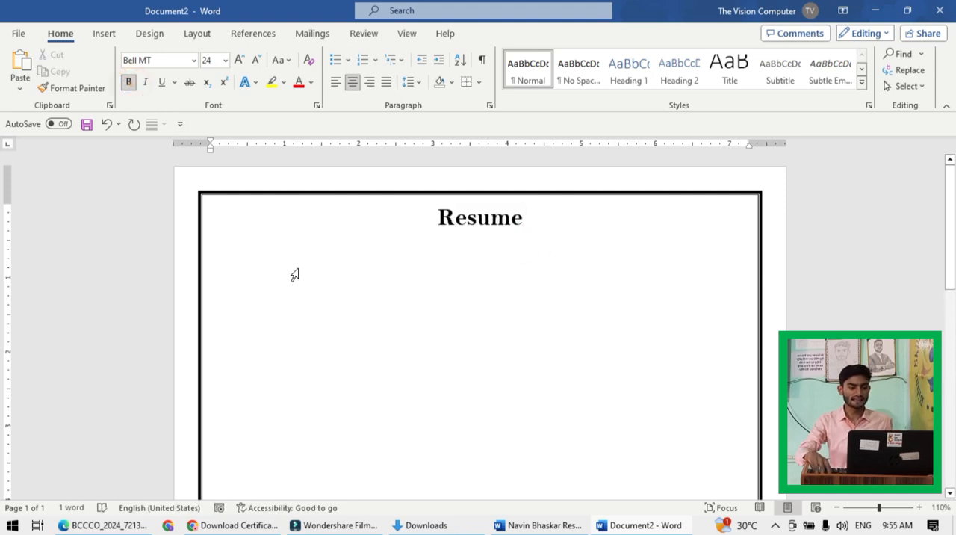
- Check the first heading in the sample resume and enter "Personal Details :-" on a left-aligned line below the title
{"action": "key", "text": "Return"}
{"action": "key", "text": "ctrl+l"}
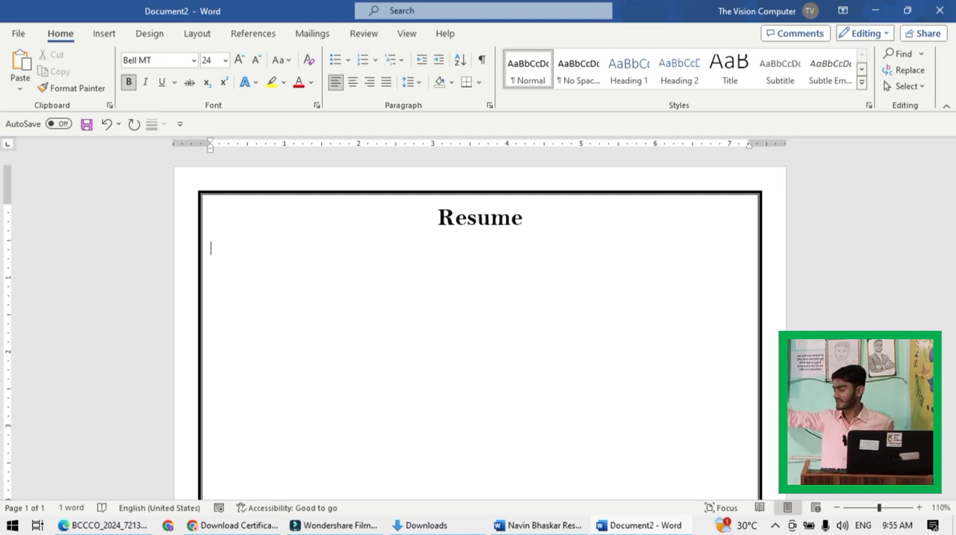
{"action": "key", "text": "alt+Tab"}
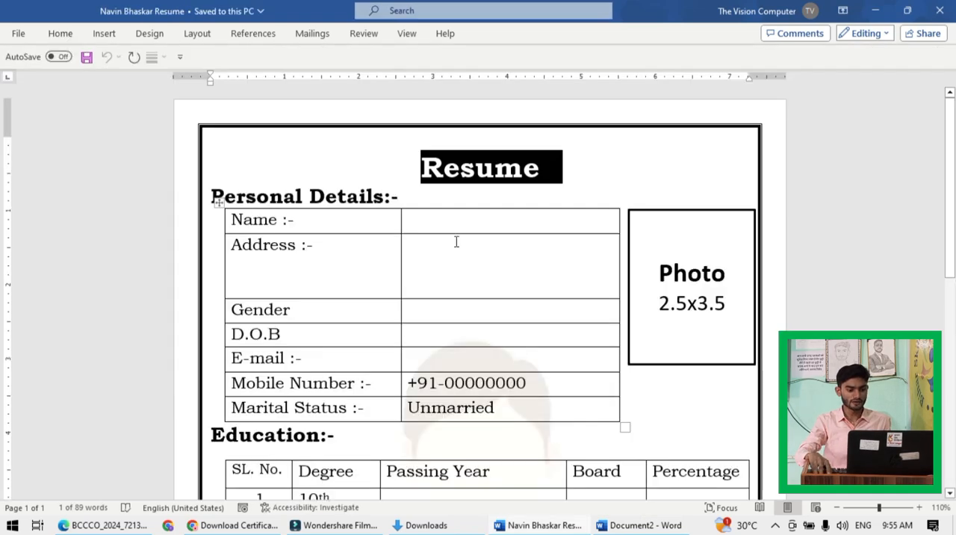
{"action": "scroll", "coordinate": [421, 249], "scroll_direction": "down", "scroll_amount": 1}
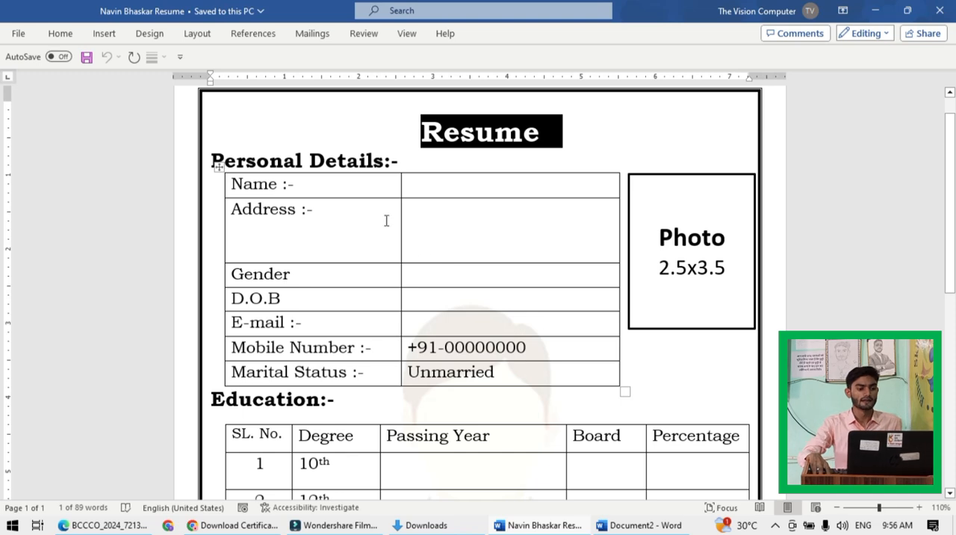
{"action": "left_click", "coordinate": [349, 212]}
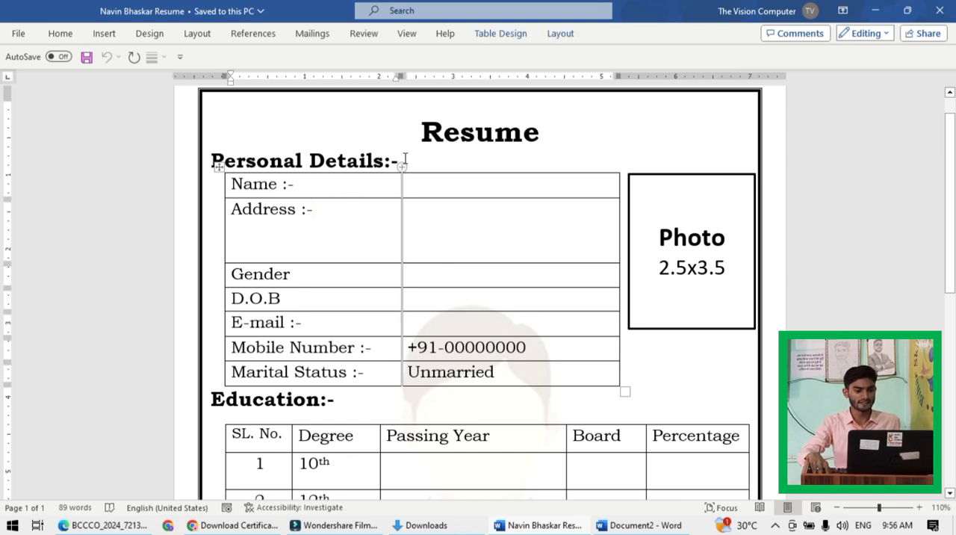
{"action": "key", "text": "alt+Tab"}
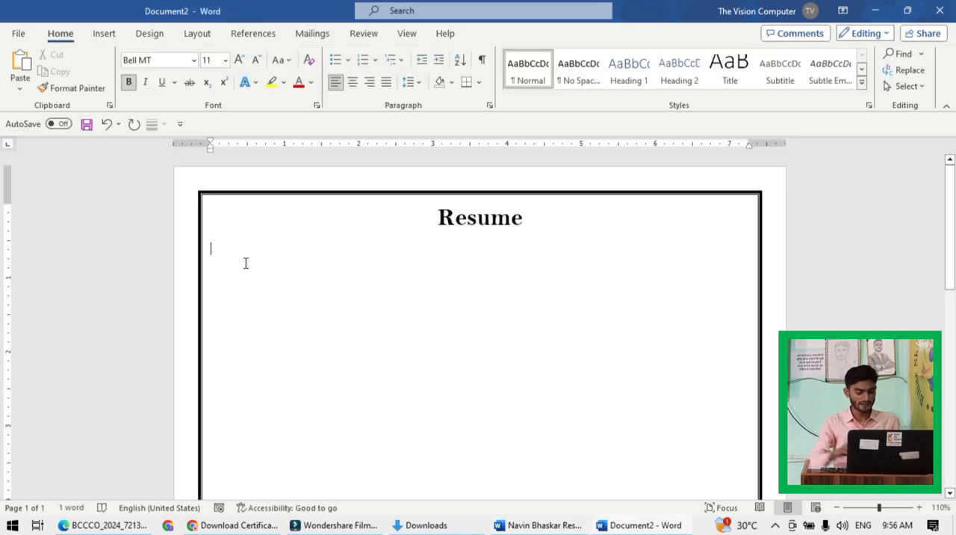
{"action": "type", "text": "Per"}
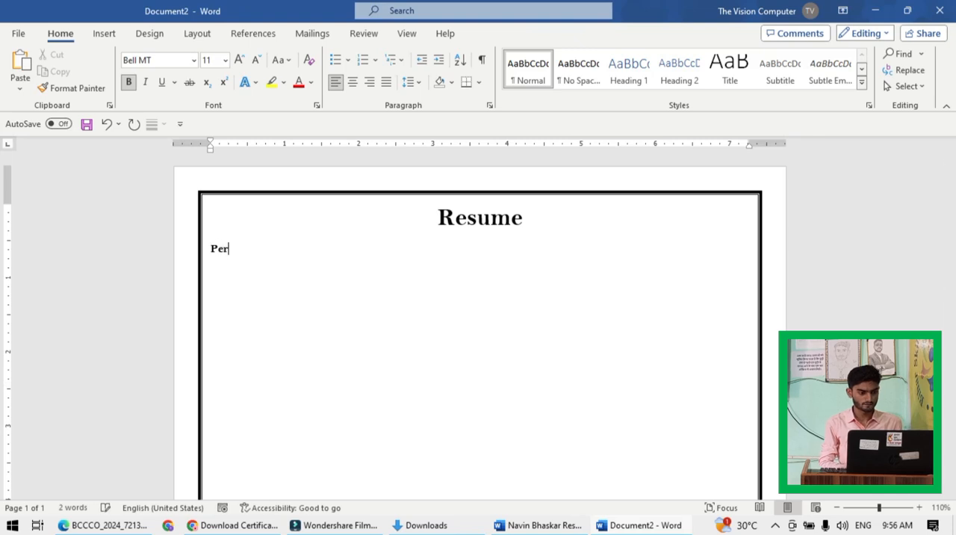
{"action": "type", "text": "sonal Details :"}
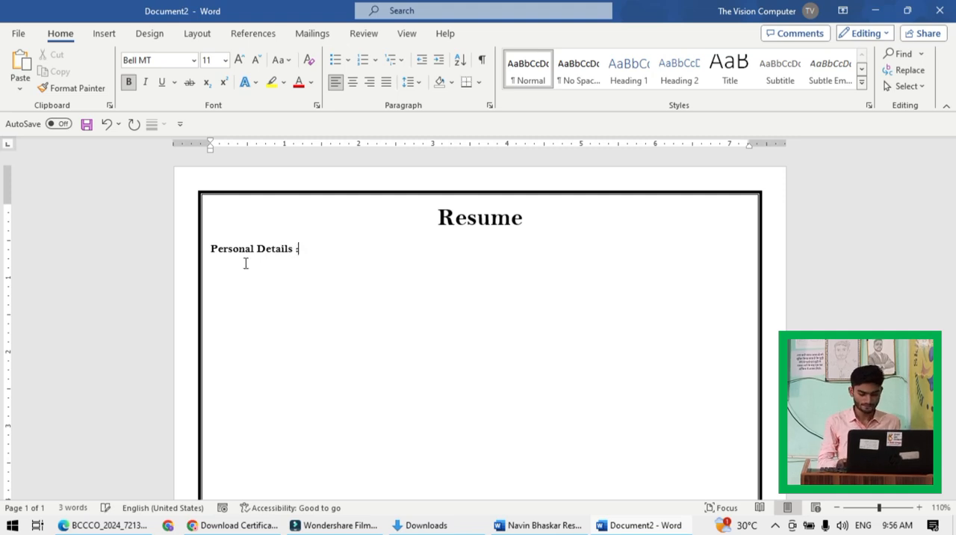
- Enlarge the "Personal Details :-" heading to 20 pt
{"action": "left_click_drag", "start_coordinate": [316, 249], "coordinate": [182, 273]}
{"action": "left_click", "coordinate": [239, 60]}
{"action": "left_click", "coordinate": [239, 59]}
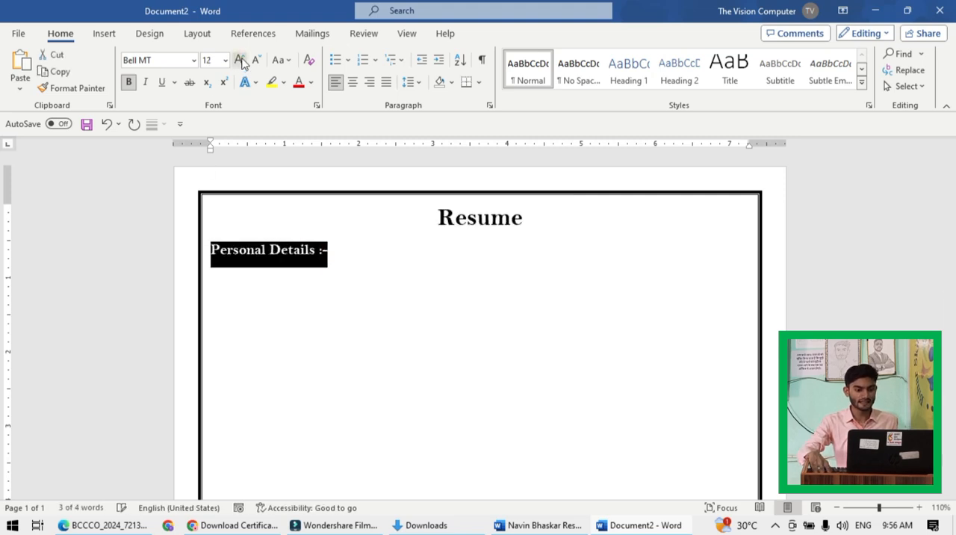
{"action": "left_click", "coordinate": [239, 59]}
{"action": "left_click", "coordinate": [239, 59]}
{"action": "left_click", "coordinate": [239, 60]}
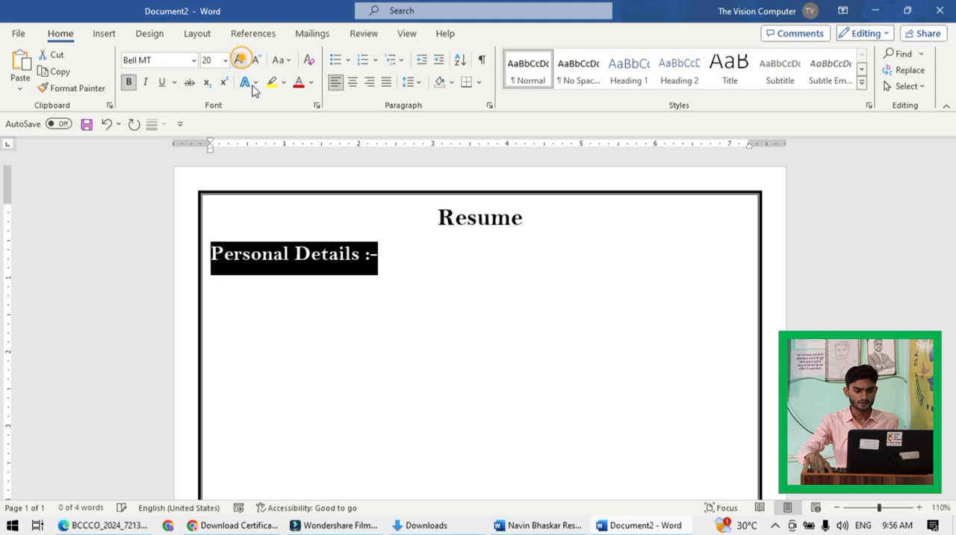
{"action": "left_click", "coordinate": [386, 247]}
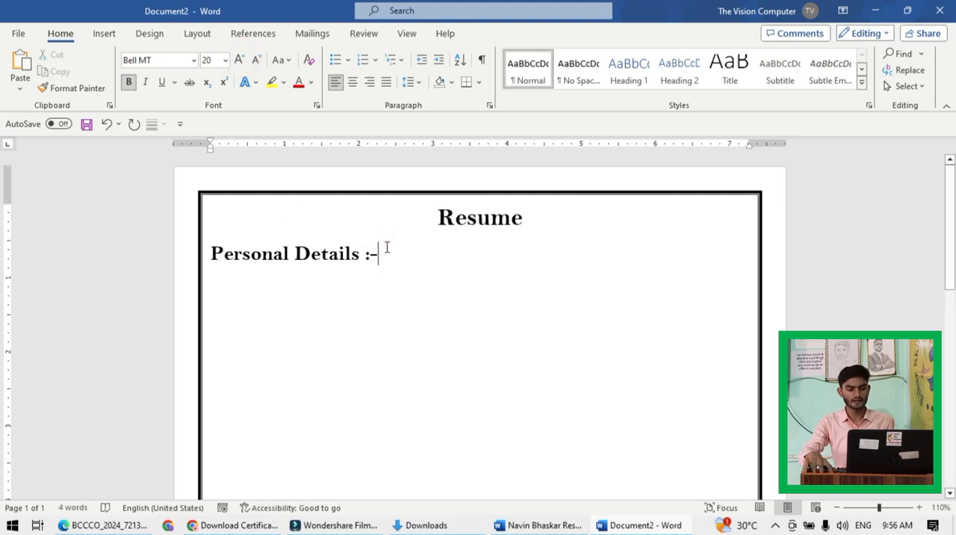
- Check the personal details table in the sample resume and insert a table with 2 columns and 7 rows on a new line below the heading
{"action": "key", "text": "Return"}
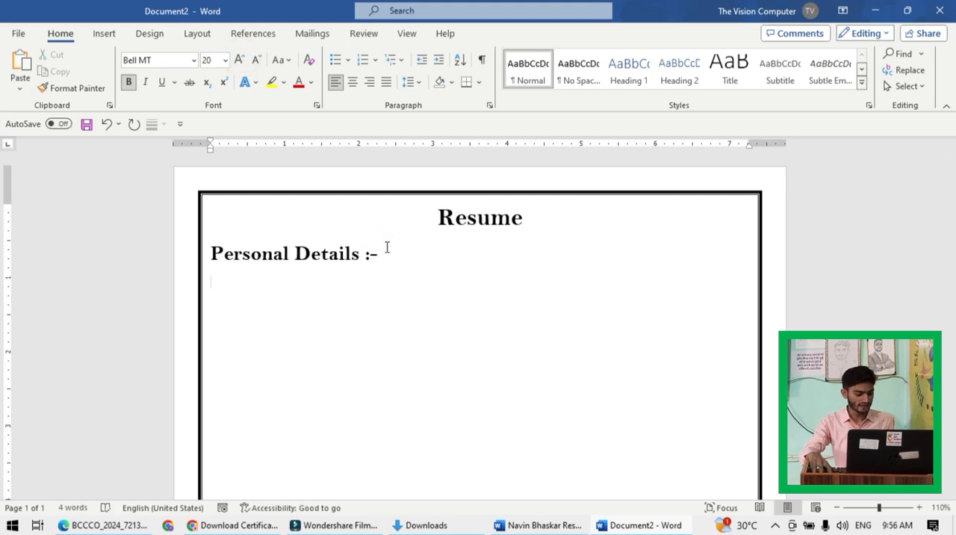
{"action": "key", "text": "alt+Tab"}
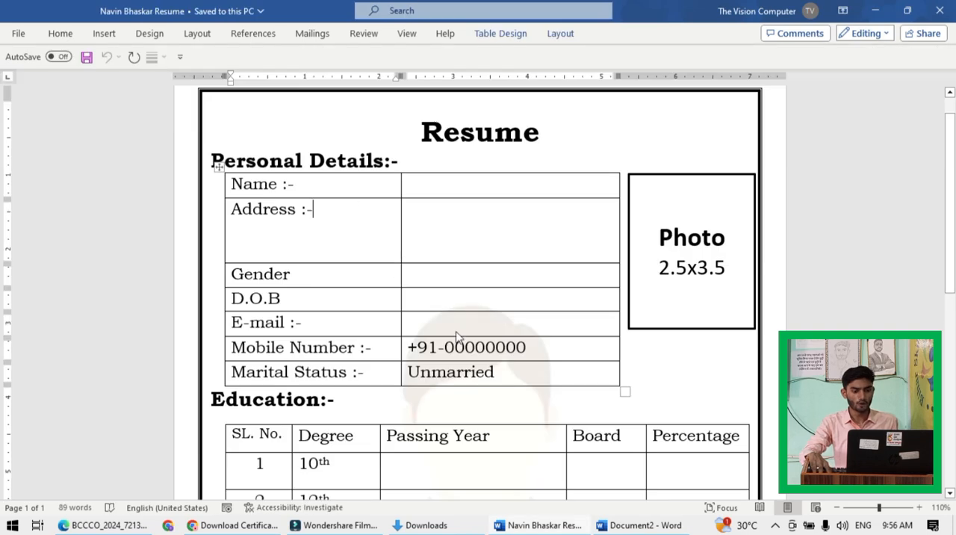
{"action": "left_click", "coordinate": [324, 182]}
{"action": "left_click", "coordinate": [447, 180]}
{"action": "left_click", "coordinate": [447, 180]}
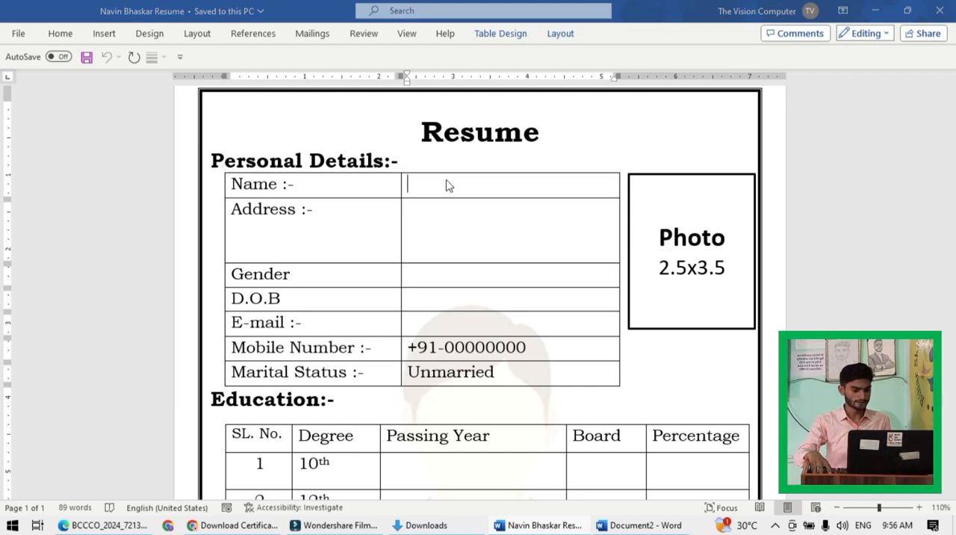
{"action": "key", "text": "alt+Tab"}
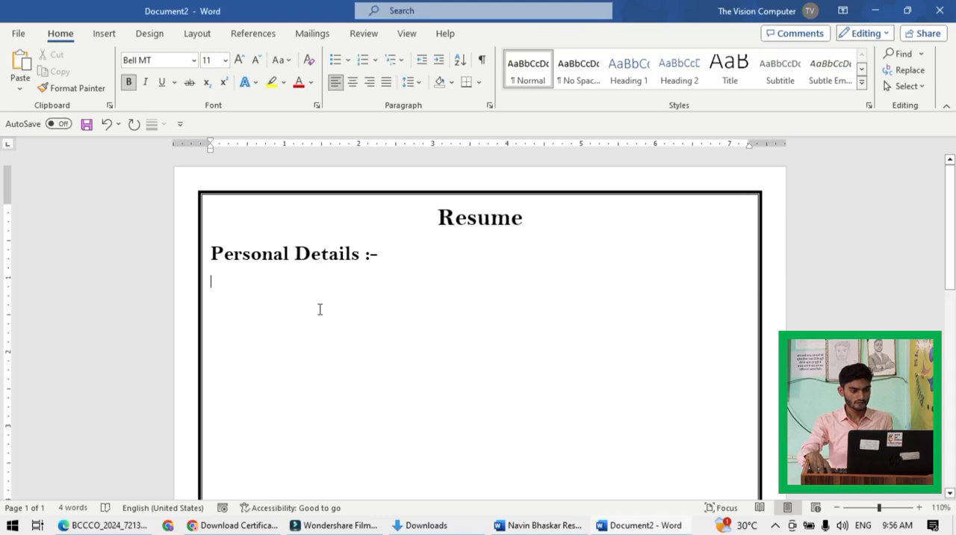
{"action": "left_click", "coordinate": [105, 33]}
{"action": "left_click", "coordinate": [109, 81]}
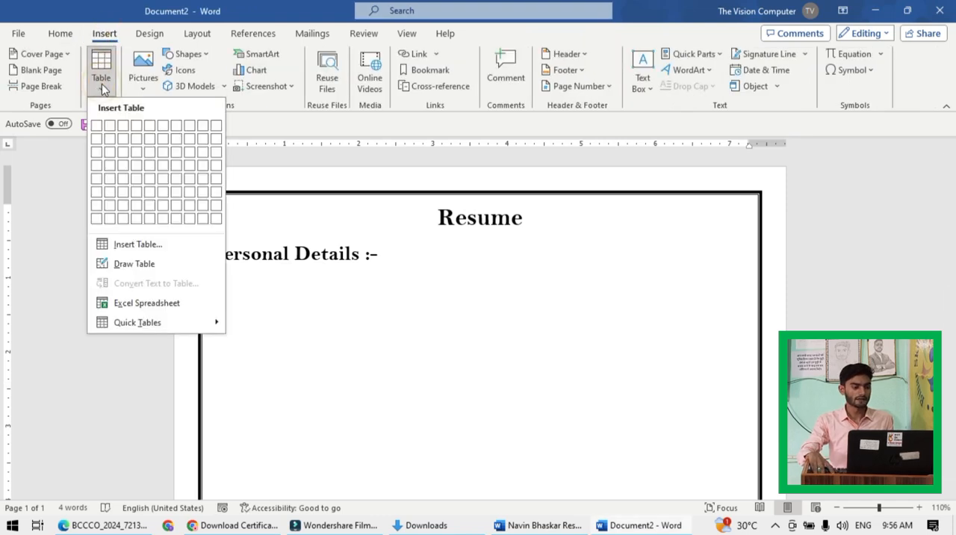
{"action": "left_click", "coordinate": [133, 245]}
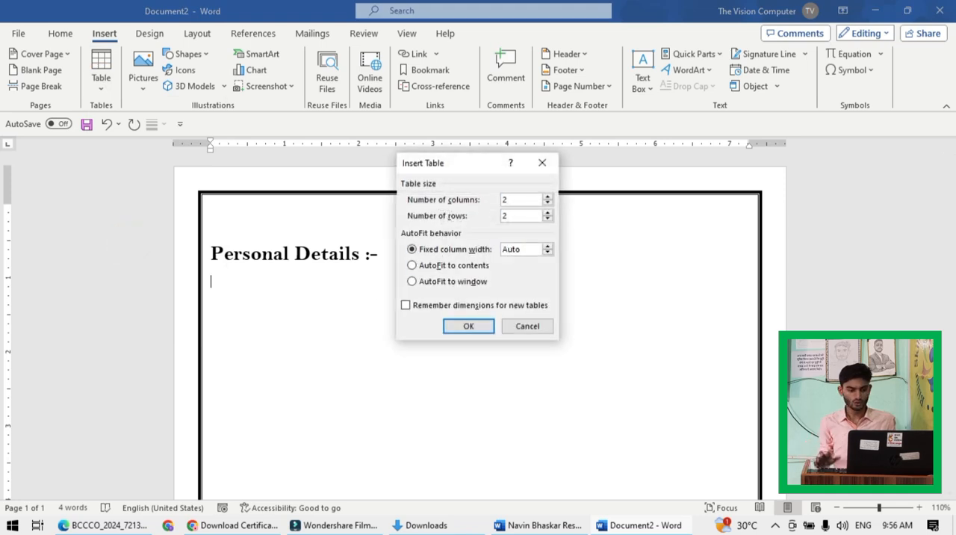
{"action": "left_click", "coordinate": [505, 216]}
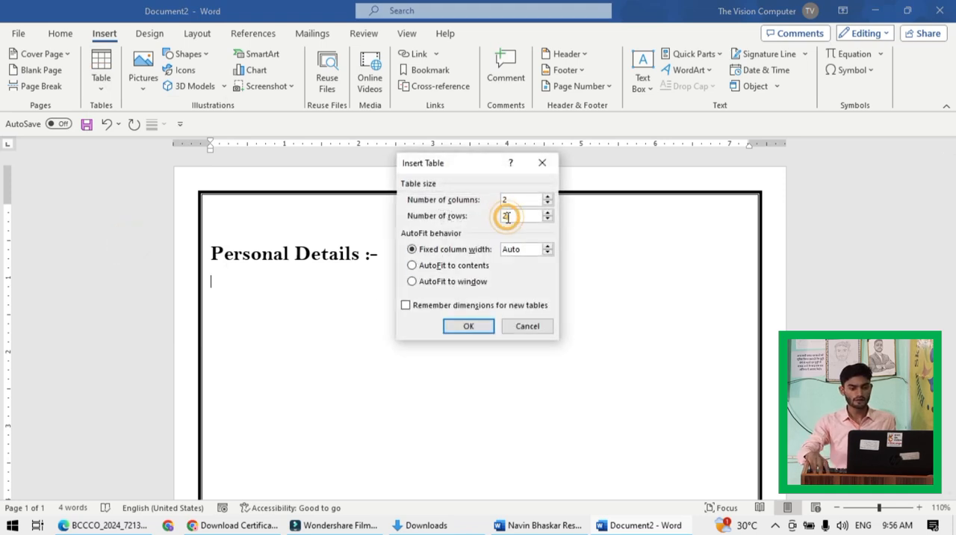
{"action": "key", "text": "BackSpace"}
{"action": "type", "text": "7"}
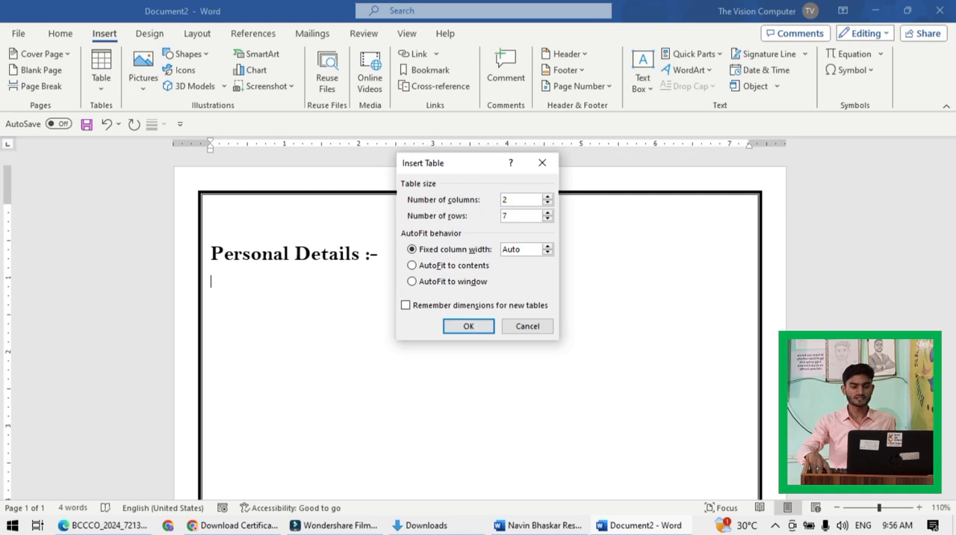
{"action": "left_click", "coordinate": [468, 328]}
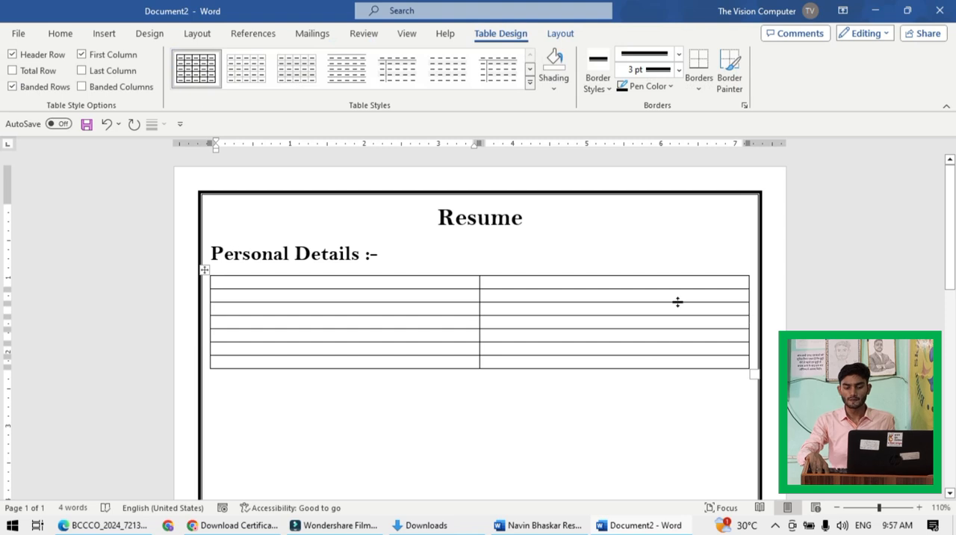
- Resize the whole table to about 5.3 inches wide and 2.6 inches high, leaving space beside it
{"action": "scroll", "coordinate": [598, 331], "scroll_direction": "down", "scroll_amount": 2}
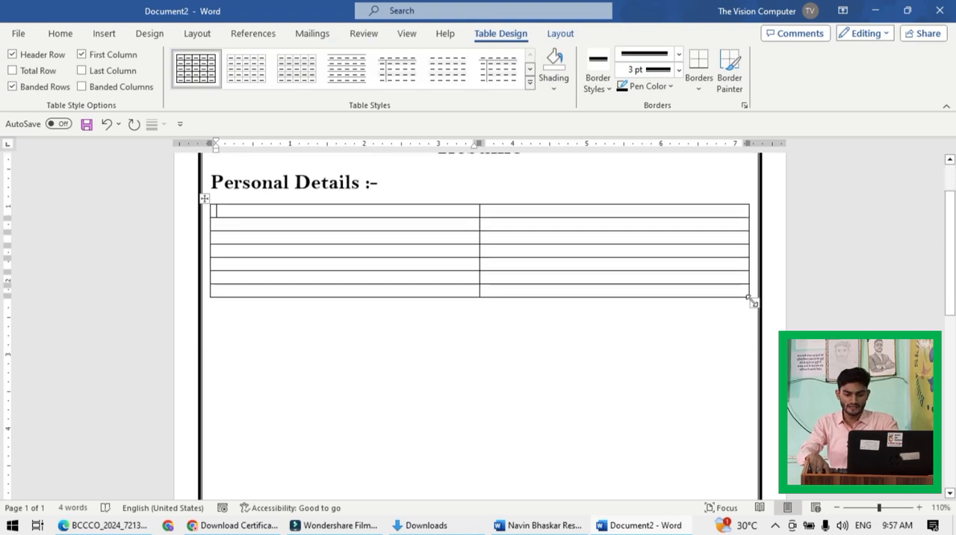
{"action": "left_click_drag", "start_coordinate": [753, 302], "coordinate": [602, 406]}
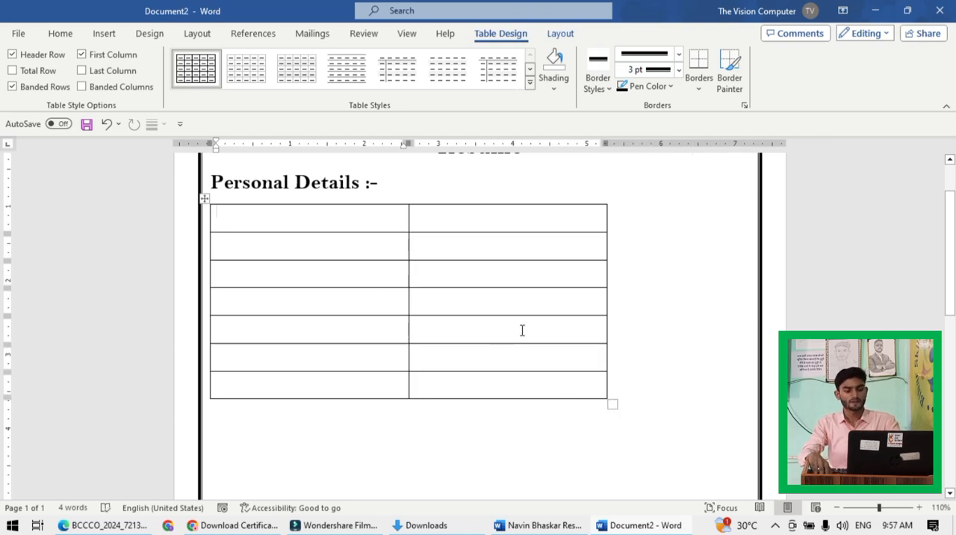
{"action": "scroll", "coordinate": [522, 331], "scroll_direction": "down", "scroll_amount": 2}
- Copy the rows from Name to Mobile Number in the sample resume's personal details table and paste them into the new table
{"action": "key", "text": "alt+Tab"}
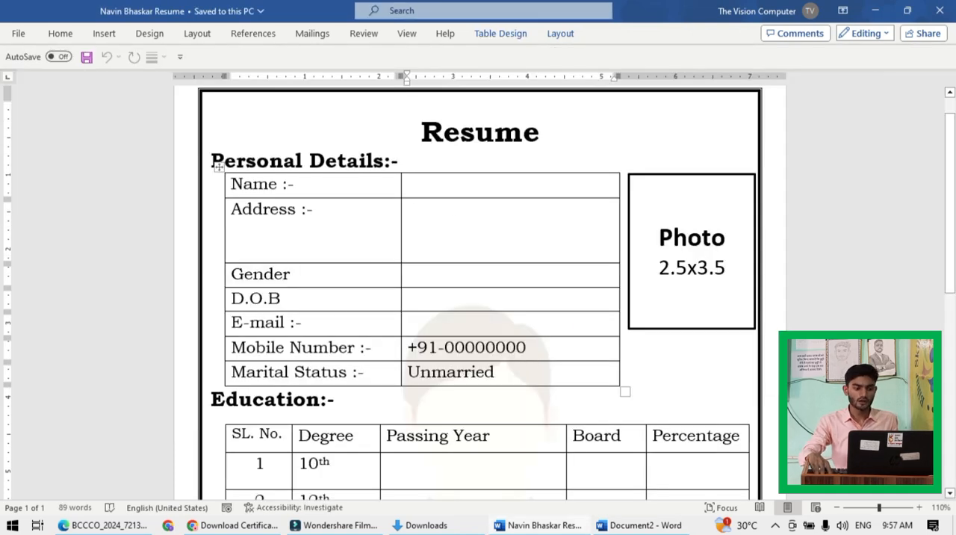
{"action": "key", "text": "shift+Down"}
{"action": "key", "text": "shift+Down"}
{"action": "key", "text": "shift+Down"}
{"action": "key", "text": "shift+Down"}
{"action": "key", "text": "shift+Down"}
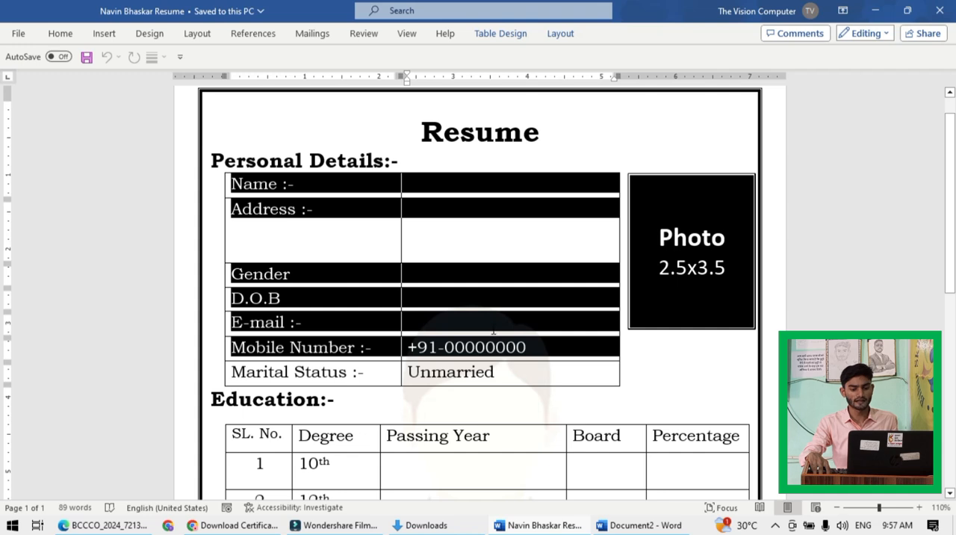
{"action": "left_click", "coordinate": [426, 253]}
{"action": "left_click_drag", "start_coordinate": [231, 186], "coordinate": [500, 347]}
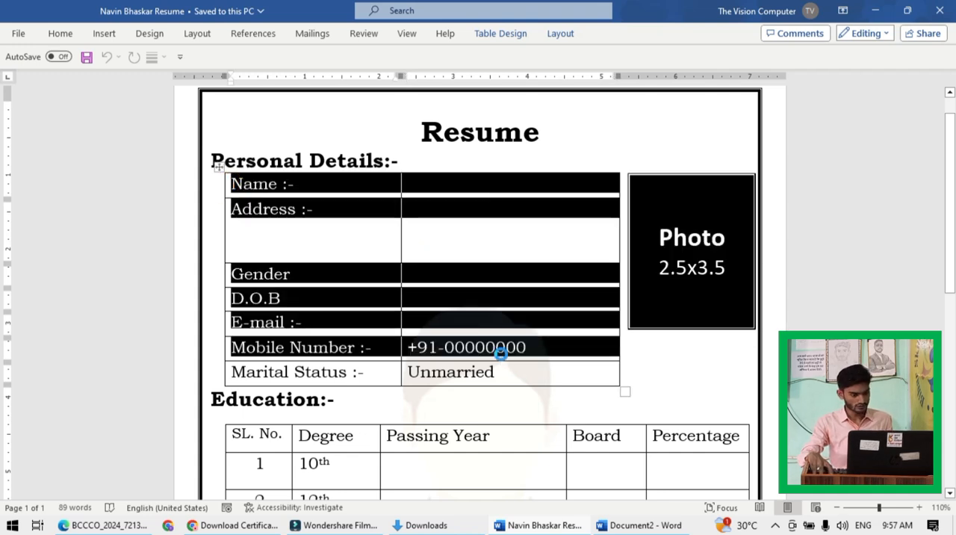
{"action": "key", "text": "alt+Tab"}
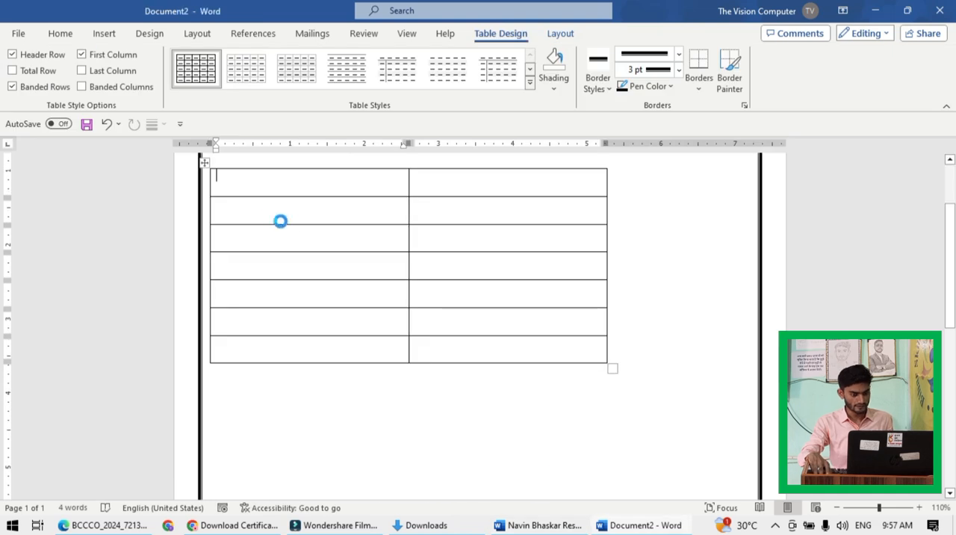
{"action": "scroll", "coordinate": [314, 247], "scroll_direction": "up", "scroll_amount": 3}
{"action": "key", "text": "ctrl+v"}
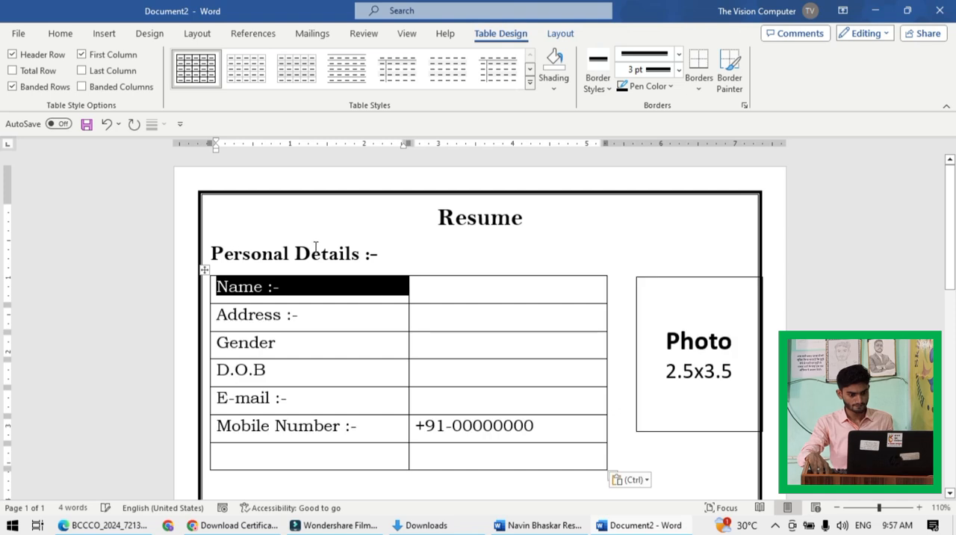
- Delete the pasted Photo box beside the table
{"action": "left_click", "coordinate": [678, 274]}
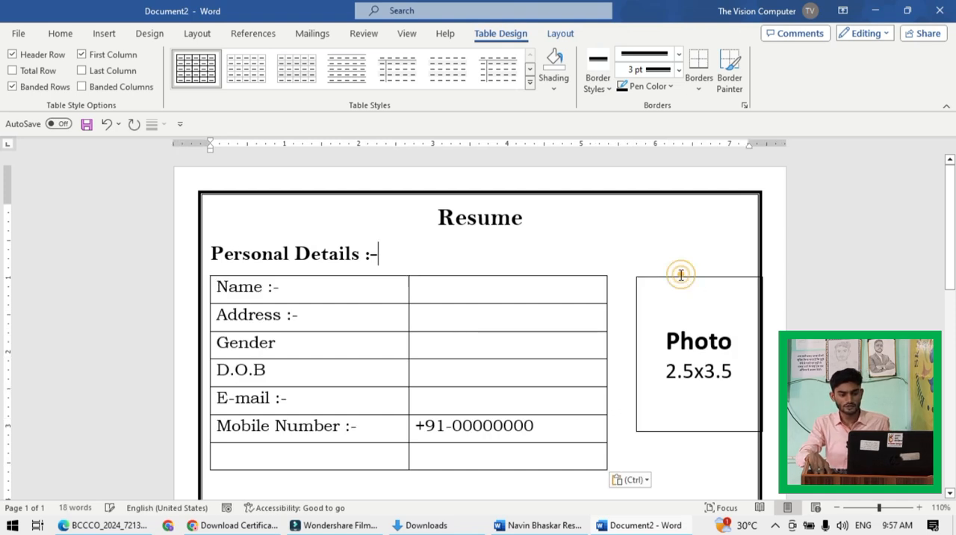
{"action": "left_click", "coordinate": [675, 281]}
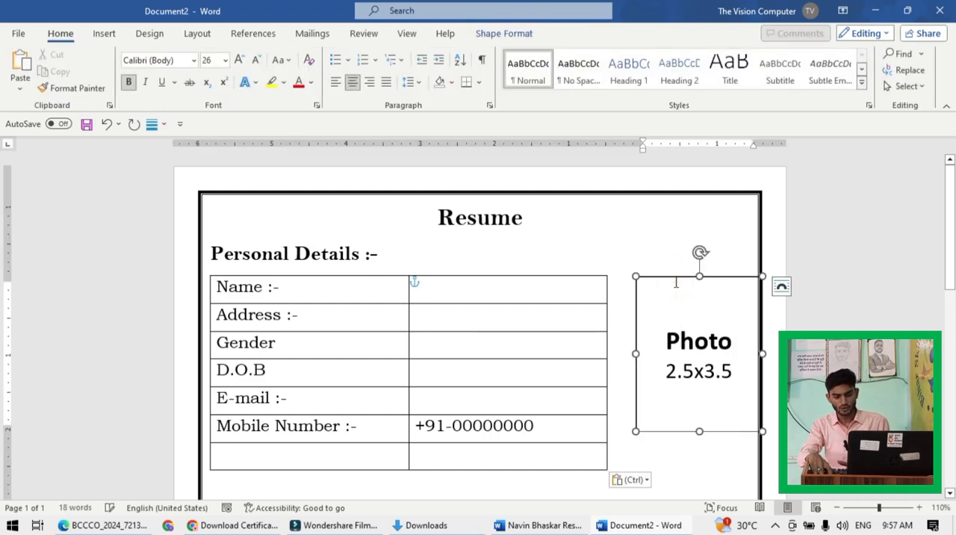
{"action": "key", "text": "Delete"}
{"action": "left_click", "coordinate": [673, 277]}
{"action": "key", "text": "Delete"}
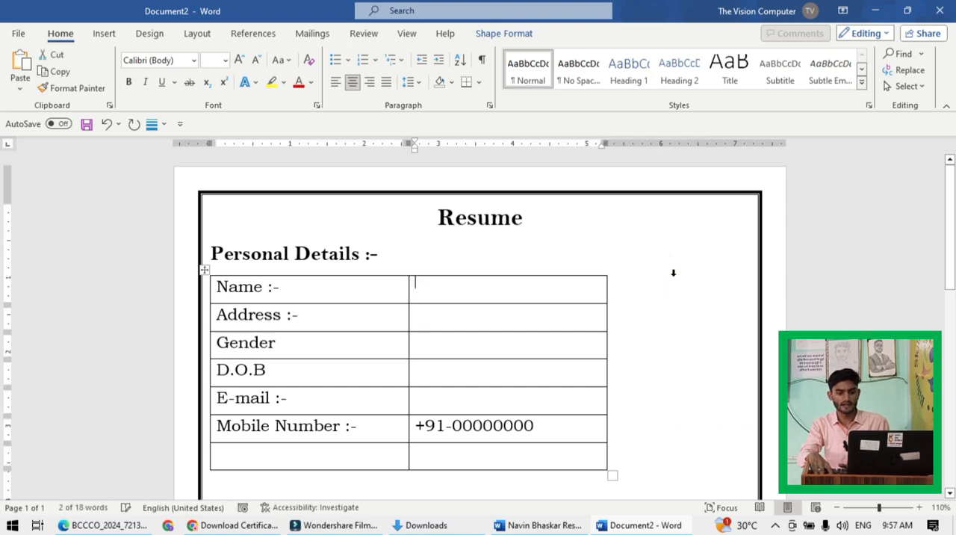
- Increase the height of the Address row to about twice that of the other rows
{"action": "scroll", "coordinate": [572, 314], "scroll_direction": "down", "scroll_amount": 1}
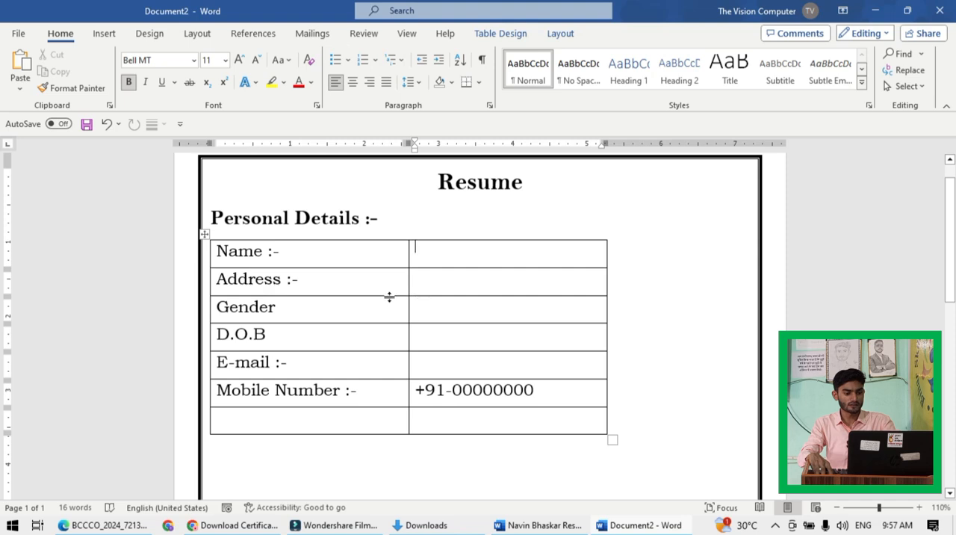
{"action": "left_click_drag", "start_coordinate": [389, 296], "coordinate": [382, 325]}
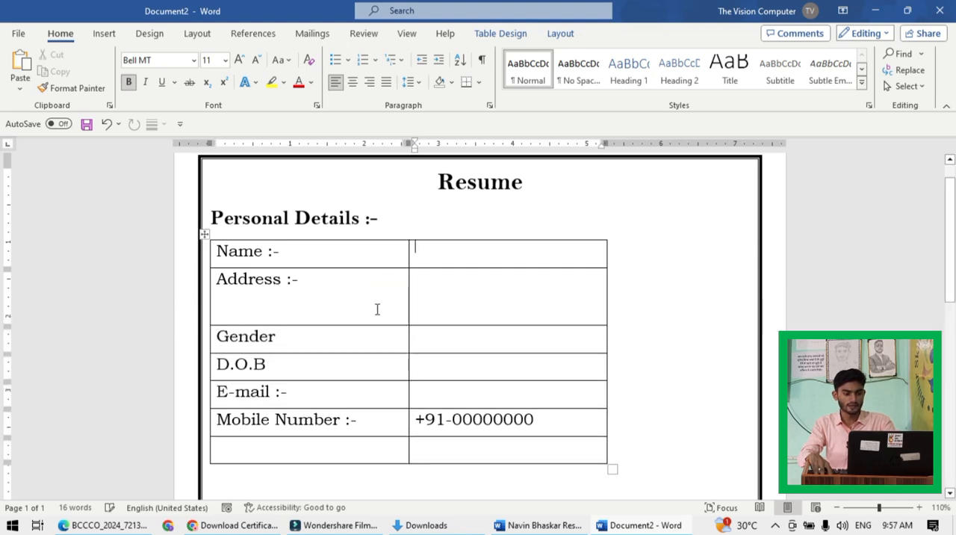
- Copy the Marital Status row from the sample resume's personal details table and paste it into the new table's empty last row
{"action": "scroll", "coordinate": [336, 344], "scroll_direction": "down", "scroll_amount": 2}
{"action": "left_click", "coordinate": [279, 378]}
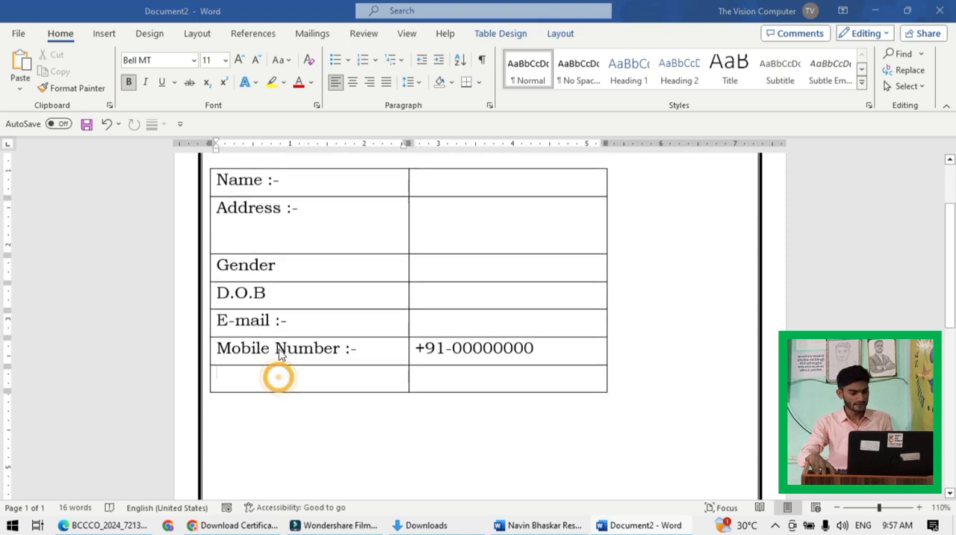
{"action": "key", "text": "alt+Tab"}
{"action": "left_click", "coordinate": [255, 374]}
{"action": "left_click_drag", "start_coordinate": [234, 372], "coordinate": [473, 381]}
{"action": "key", "text": "ctrl+c"}
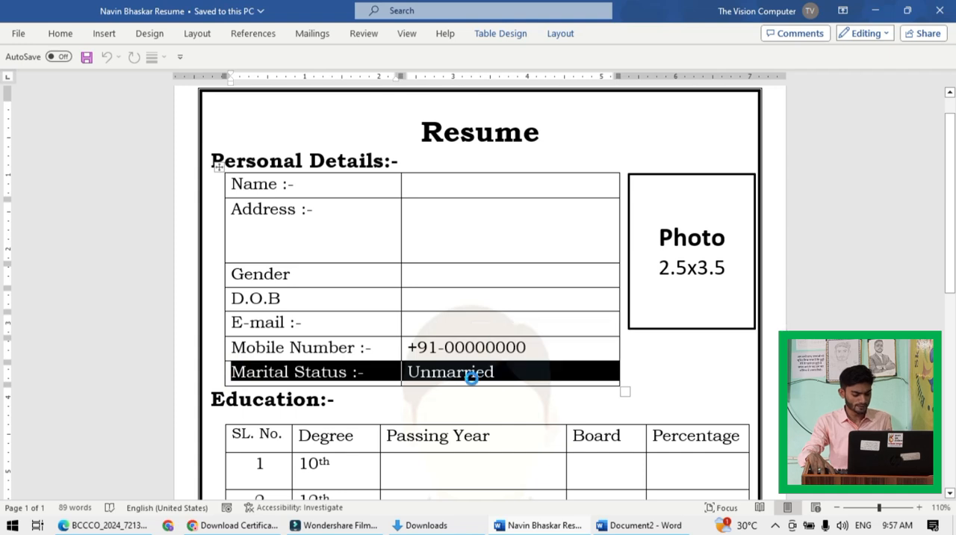
{"action": "key", "text": "alt+Tab"}
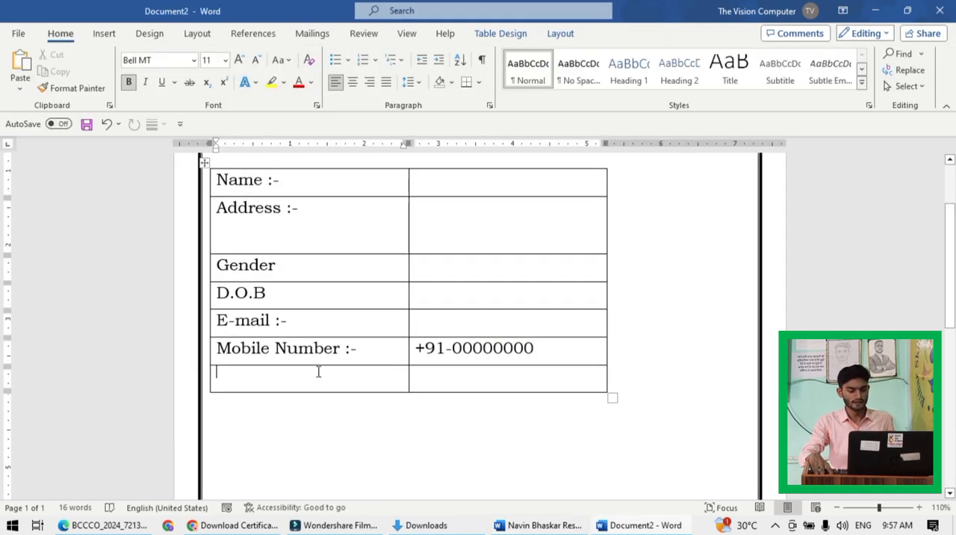
{"action": "key", "text": "ctrl+v"}
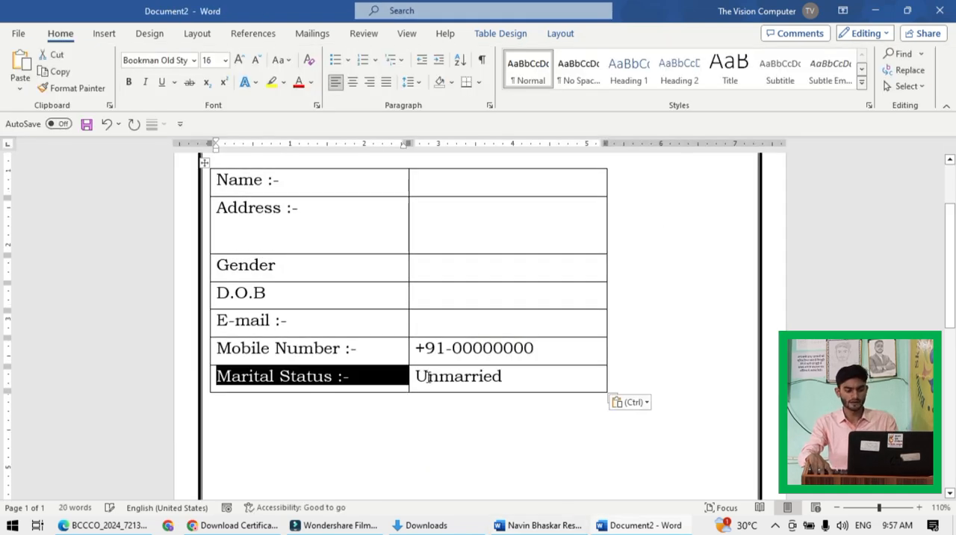
{"action": "left_click", "coordinate": [523, 387]}
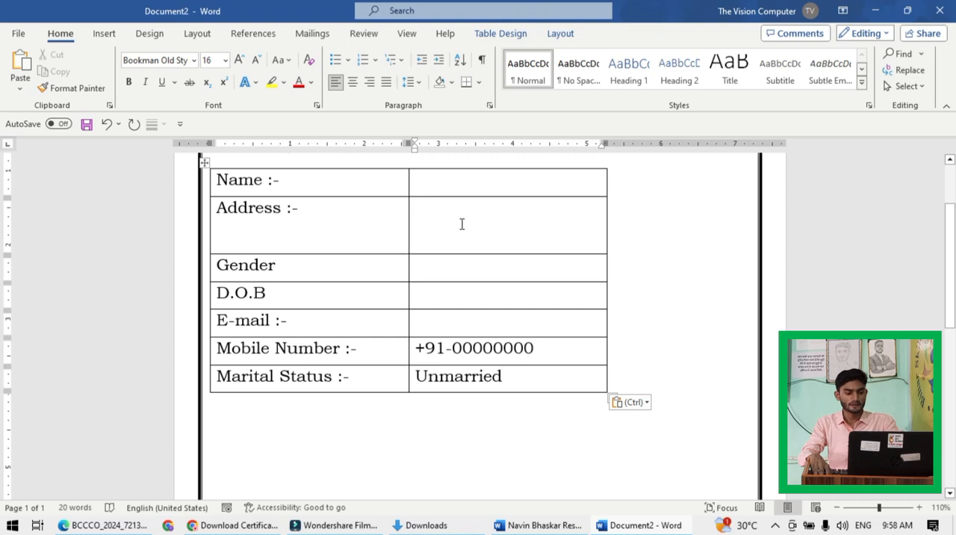
- Check the sample resume's education section and add the heading "Education Details :-" below the personal details table in the new document
{"action": "scroll", "coordinate": [483, 288], "scroll_direction": "down", "scroll_amount": 2}
{"action": "key", "text": "alt+Tab"}
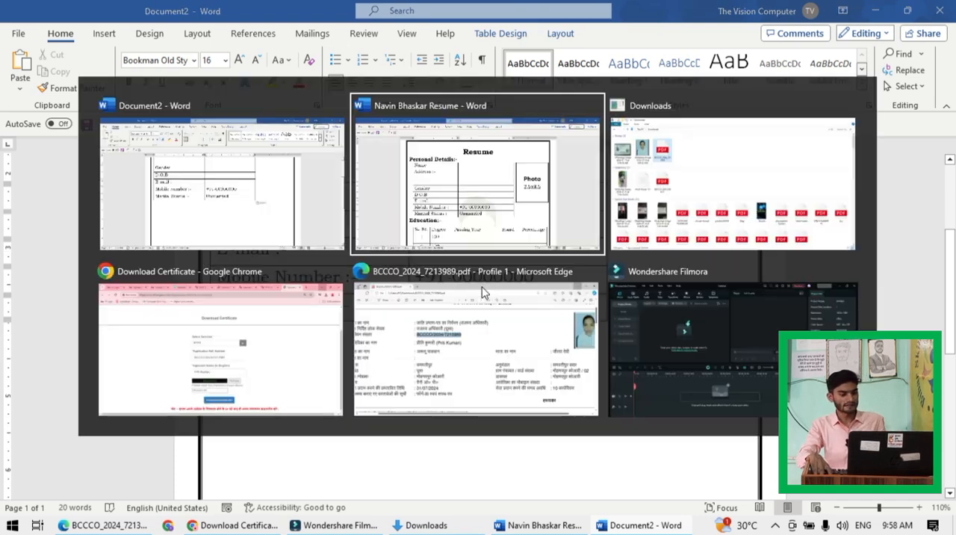
{"action": "scroll", "coordinate": [477, 366], "scroll_direction": "down", "scroll_amount": 2}
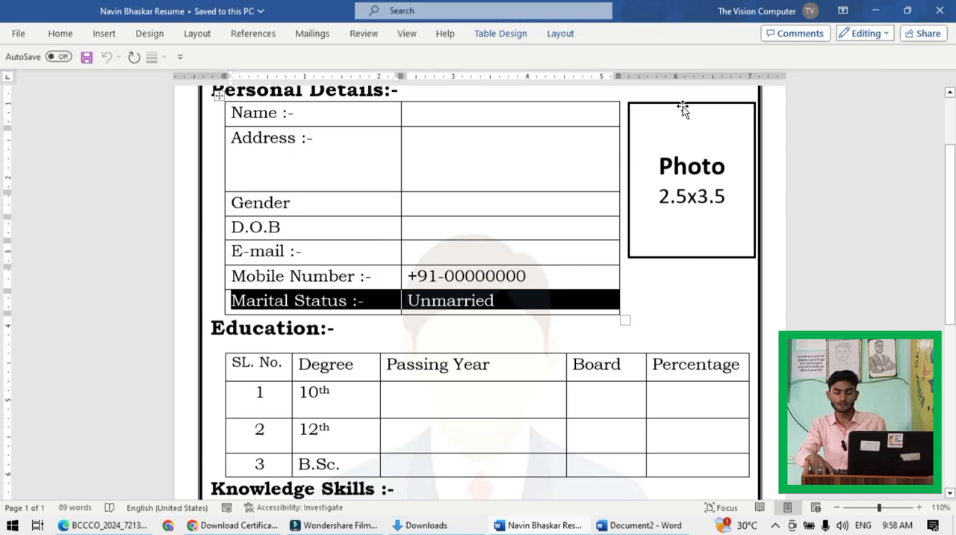
{"action": "scroll", "coordinate": [576, 252], "scroll_direction": "down", "scroll_amount": 2}
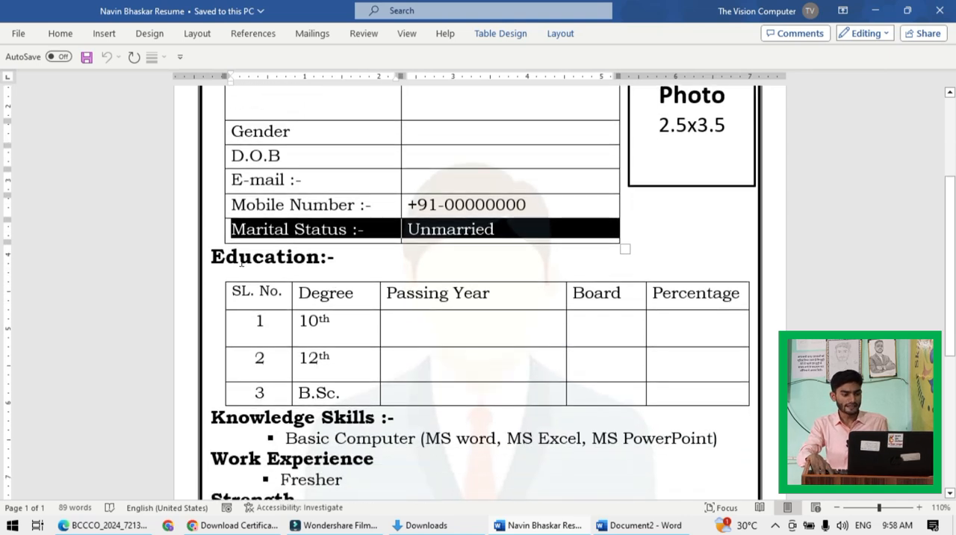
{"action": "key", "text": "alt+Tab"}
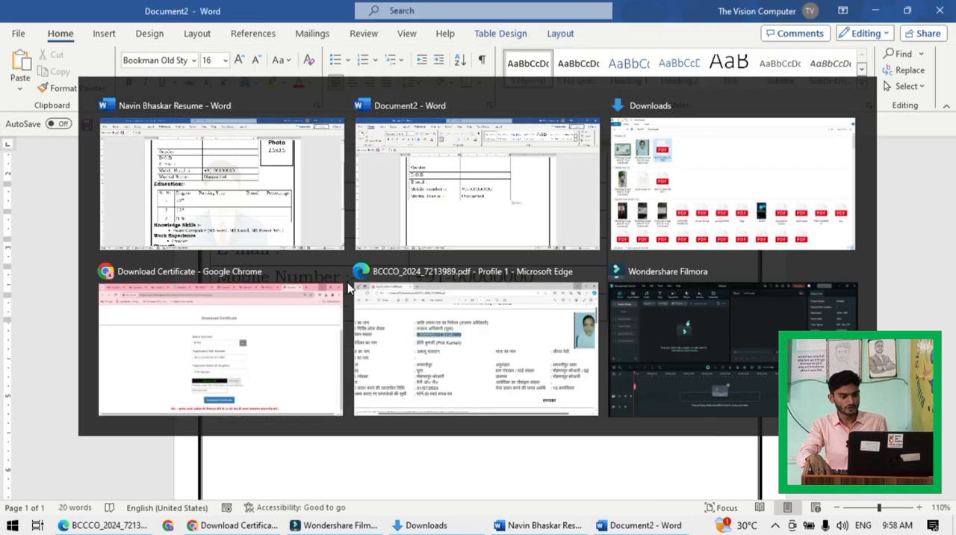
{"action": "scroll", "coordinate": [349, 277], "scroll_direction": "down", "scroll_amount": 2}
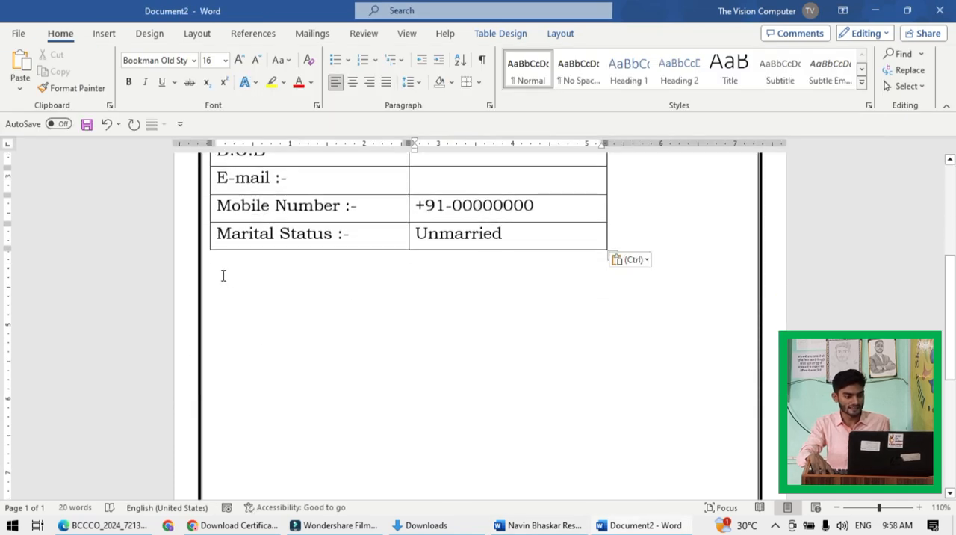
{"action": "left_click", "coordinate": [220, 276]}
{"action": "key", "text": "Return"}
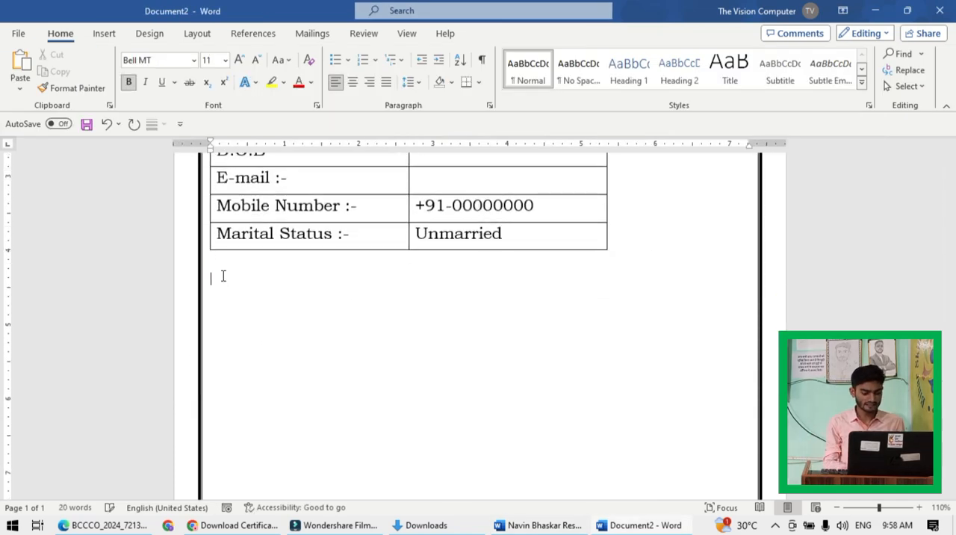
{"action": "type", "text": "Educa"}
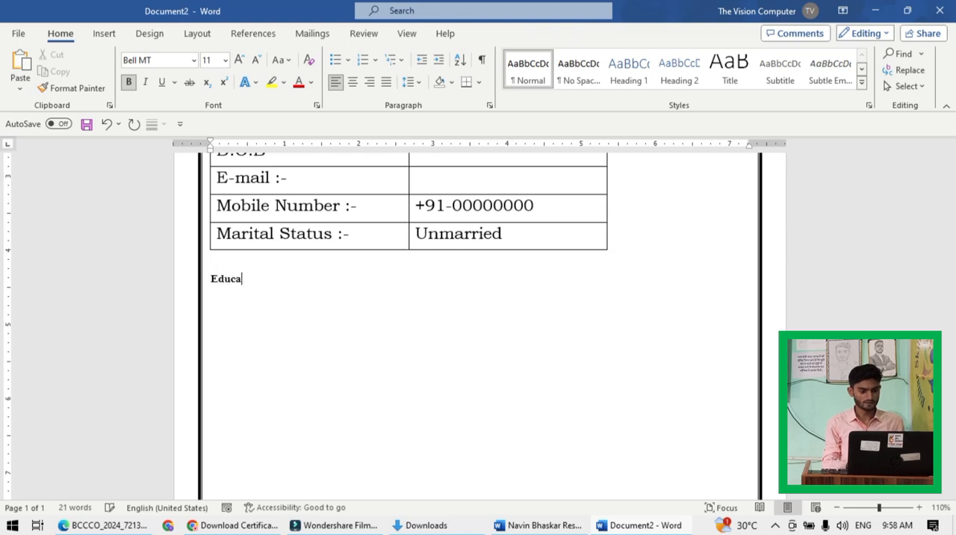
{"action": "type", "text": "tion Details"}
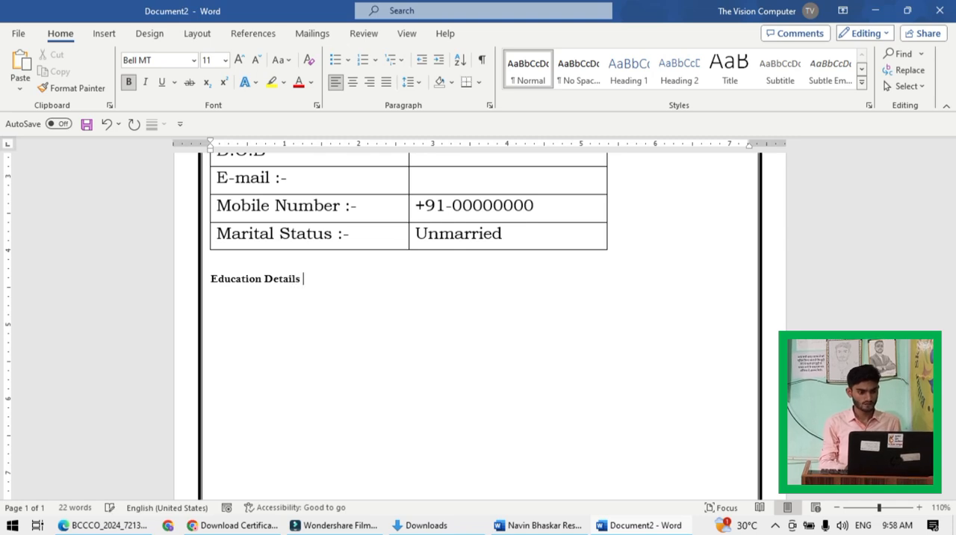
{"action": "type", "text": ":-"}
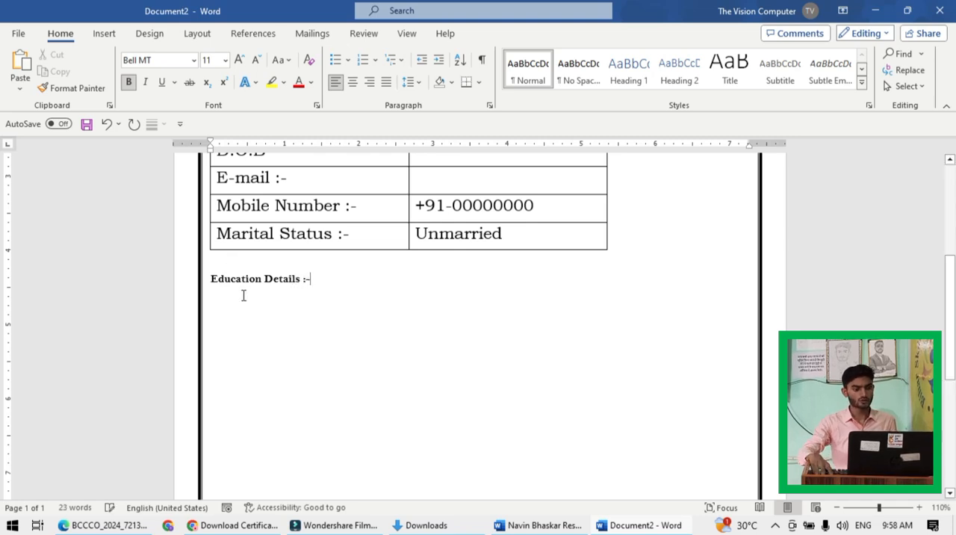
- Increase the font size of the "Education Details :-" heading to 18 pt
{"action": "left_click_drag", "start_coordinate": [330, 278], "coordinate": [210, 291]}
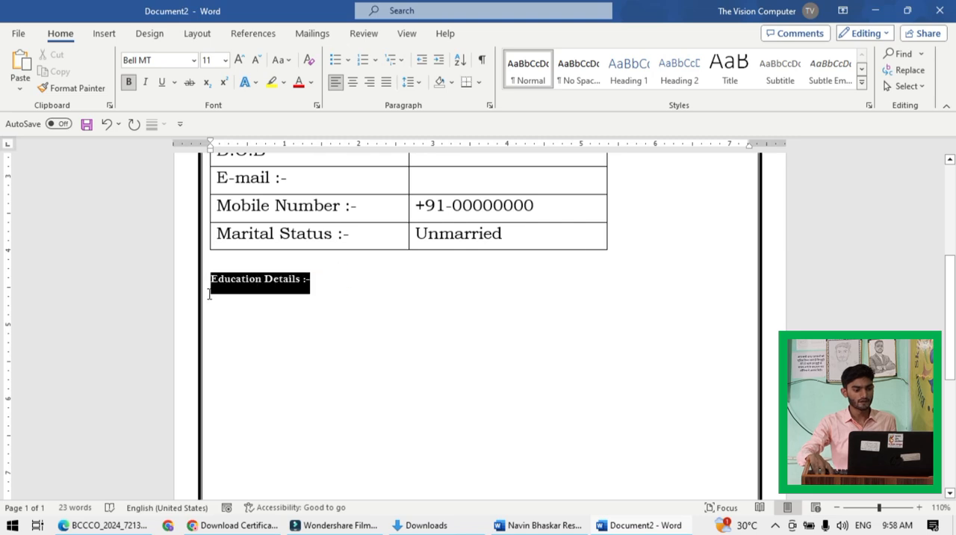
{"action": "left_click", "coordinate": [239, 60]}
{"action": "left_click", "coordinate": [240, 60]}
{"action": "left_click", "coordinate": [240, 60]}
{"action": "left_click", "coordinate": [239, 60]}
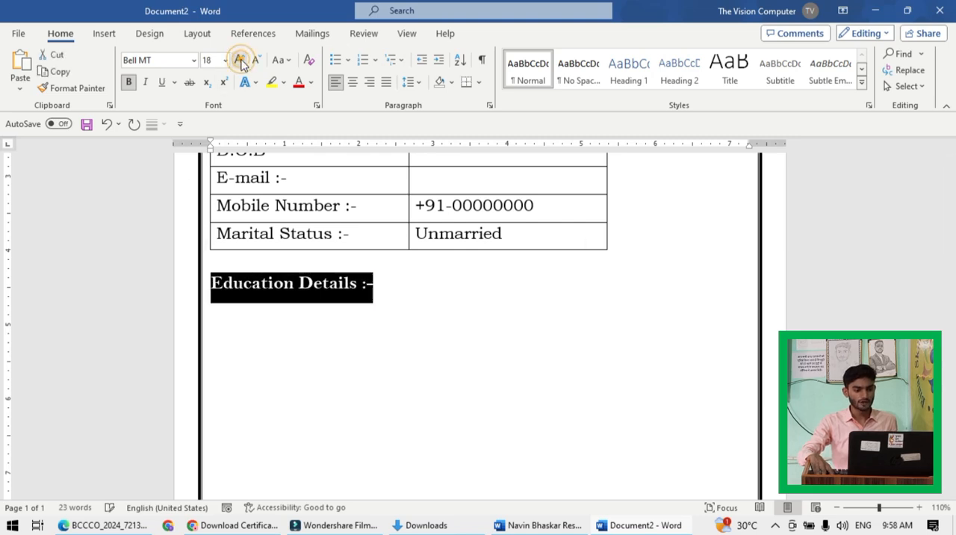
{"action": "left_click", "coordinate": [378, 324]}
{"action": "left_click_drag", "start_coordinate": [380, 291], "coordinate": [208, 284]}
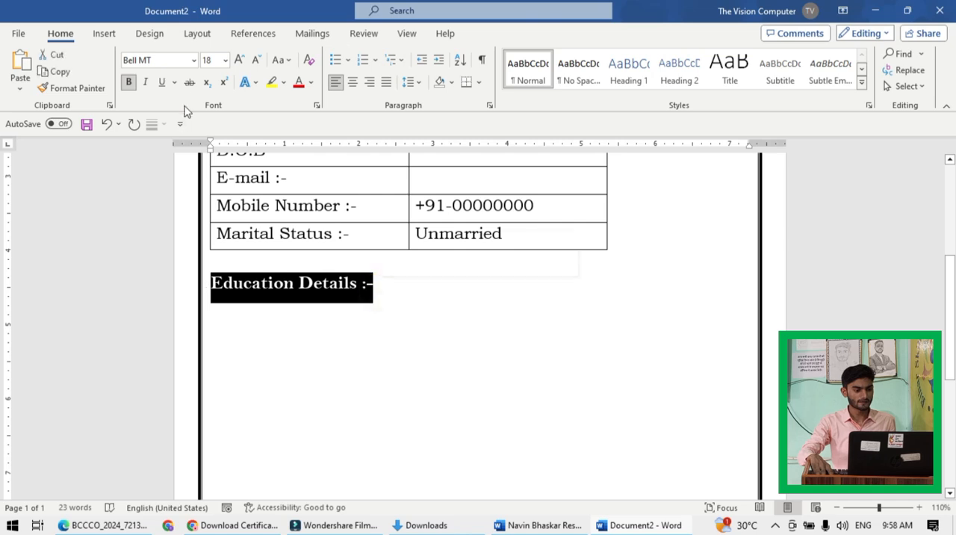
{"action": "left_click", "coordinate": [193, 62]}
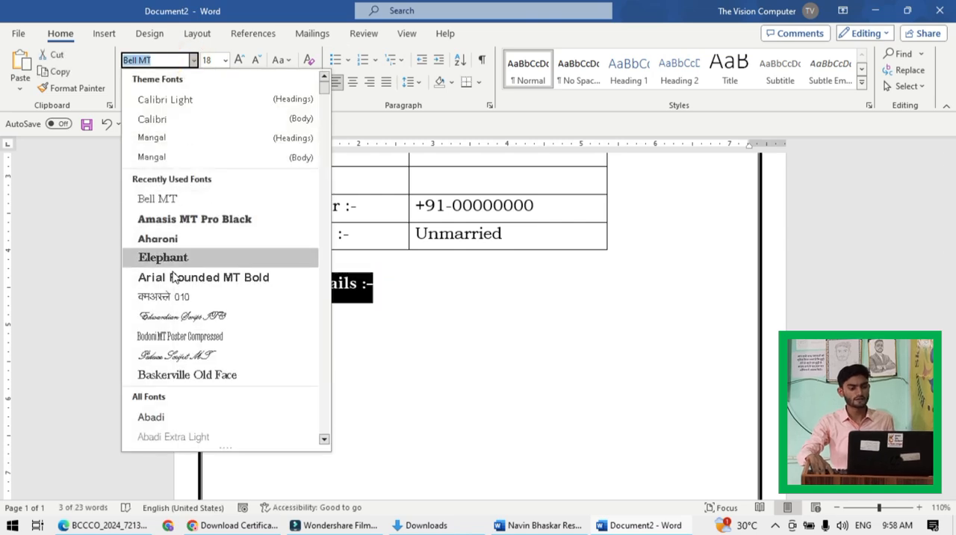
{"action": "left_click", "coordinate": [420, 366]}
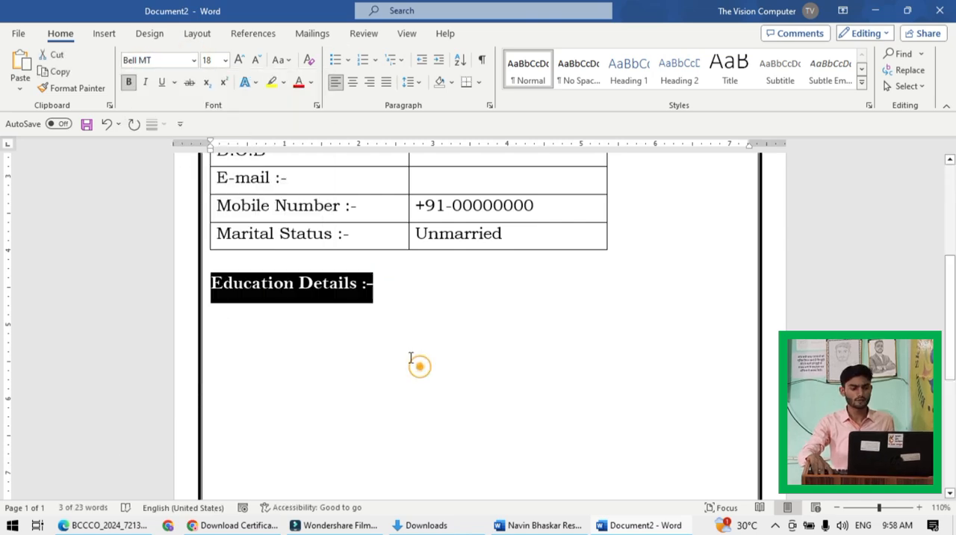
- Remove the blank line between the personal details table and the "Education Details :-" heading, and start a new line below the heading
{"action": "left_click", "coordinate": [215, 263]}
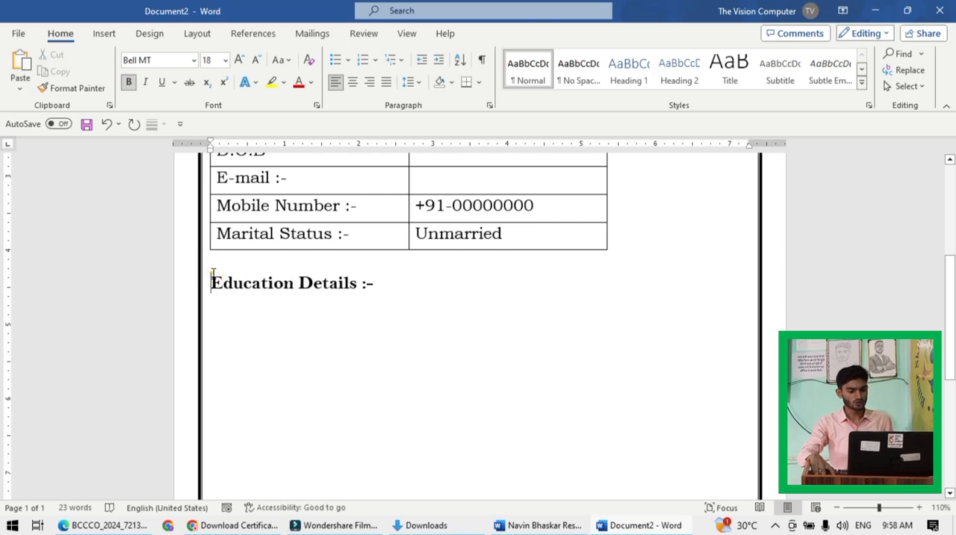
{"action": "key", "text": "Delete"}
{"action": "left_click", "coordinate": [378, 266]}
{"action": "key", "text": "Return"}
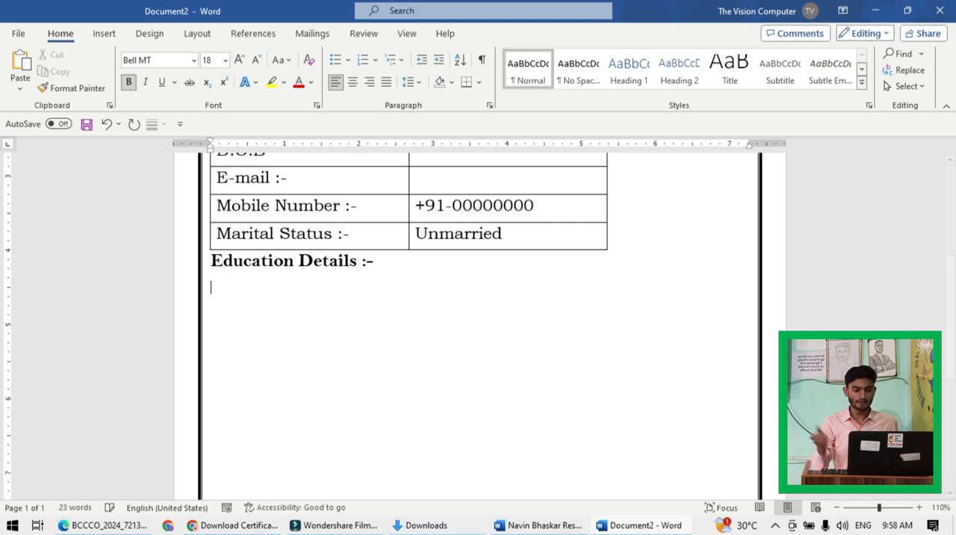
- Insert a table with 5 columns and 4 rows below the "Education Details :-" heading and enlarge it to about 1.3 inches high
{"action": "key", "text": "alt+Tab"}
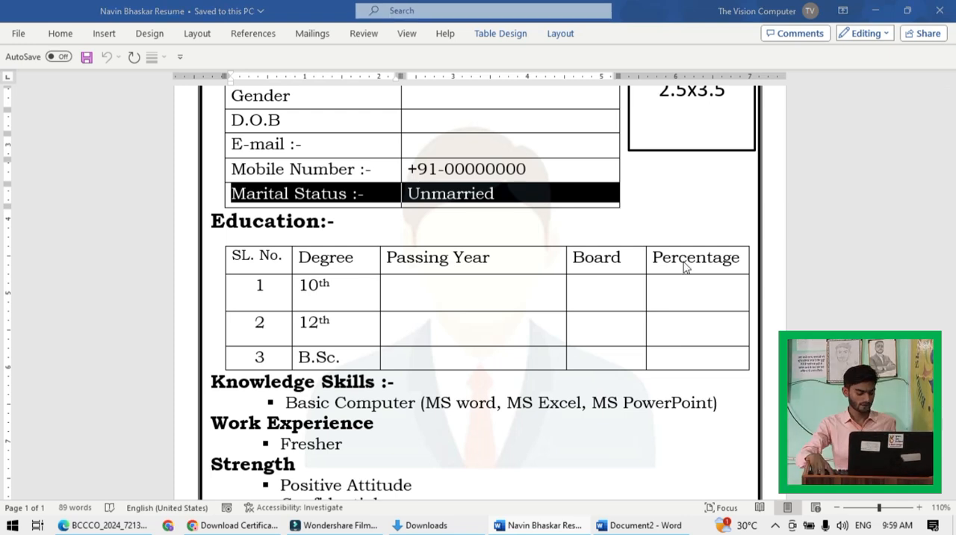
{"action": "key", "text": "alt+Tab"}
{"action": "scroll", "coordinate": [369, 273], "scroll_direction": "down", "scroll_amount": 1}
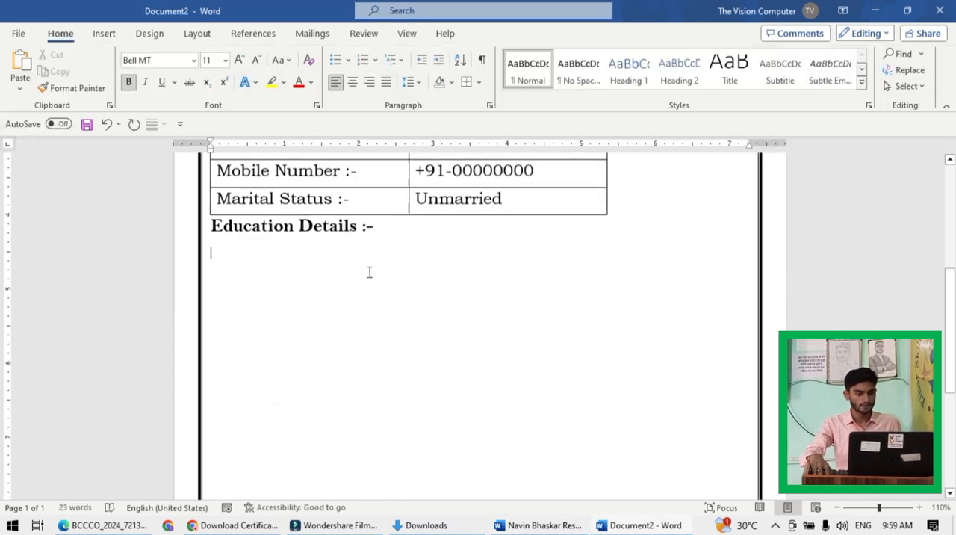
{"action": "left_click", "coordinate": [98, 33]}
{"action": "left_click", "coordinate": [101, 74]}
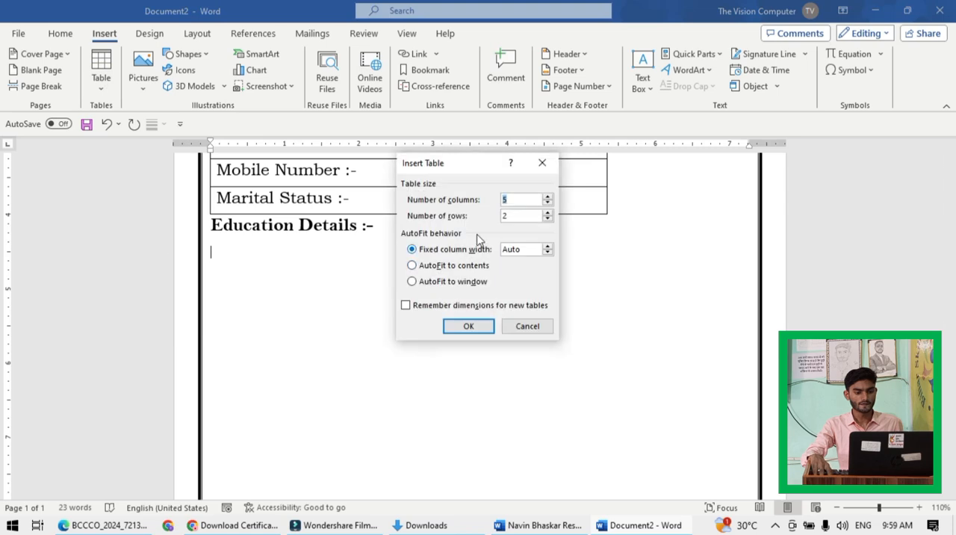
{"action": "left_click", "coordinate": [512, 200]}
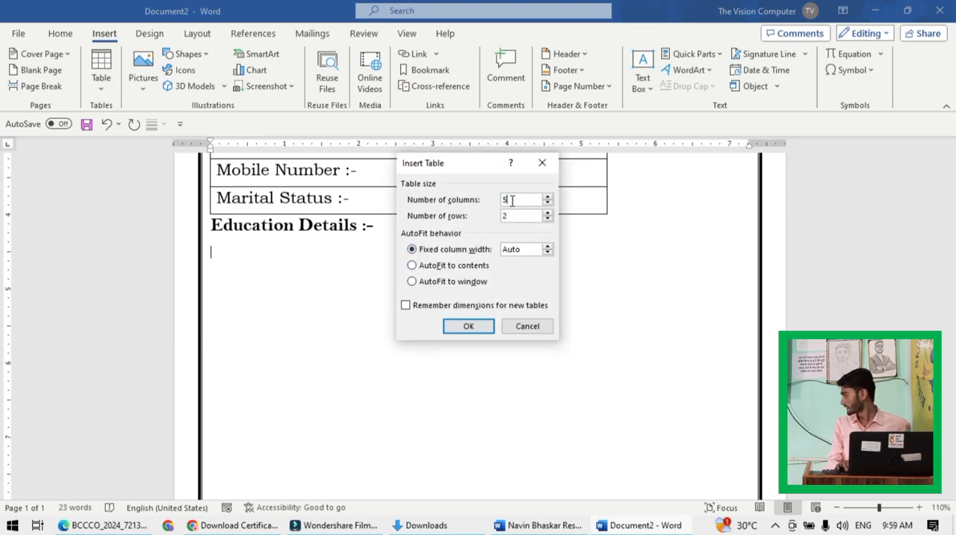
{"action": "left_click", "coordinate": [507, 216]}
{"action": "type", "text": "4"}
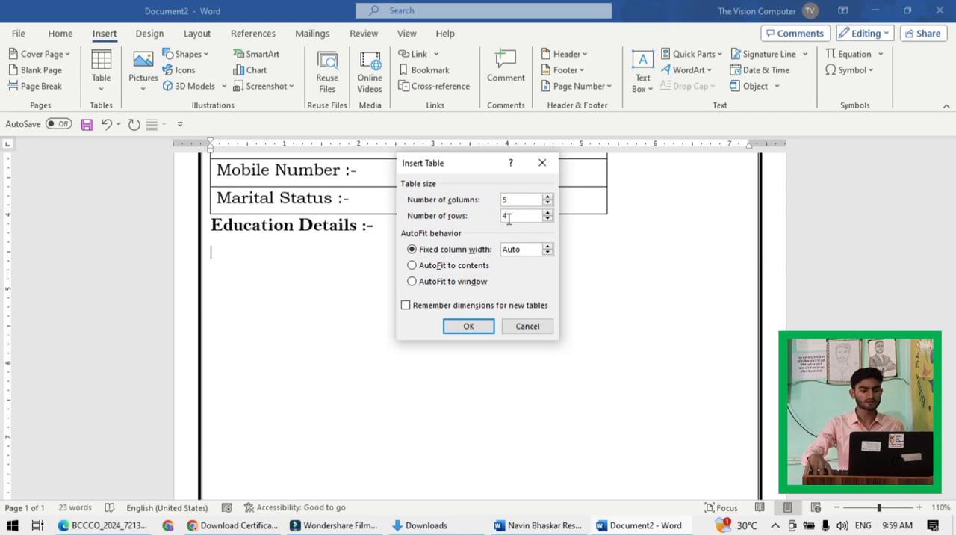
{"action": "left_click", "coordinate": [473, 327]}
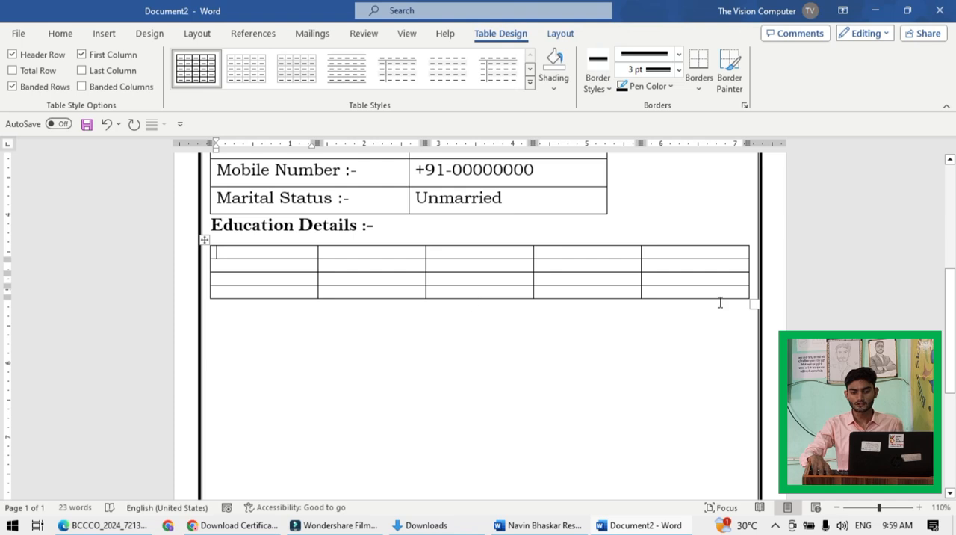
{"action": "left_click_drag", "start_coordinate": [752, 304], "coordinate": [747, 345]}
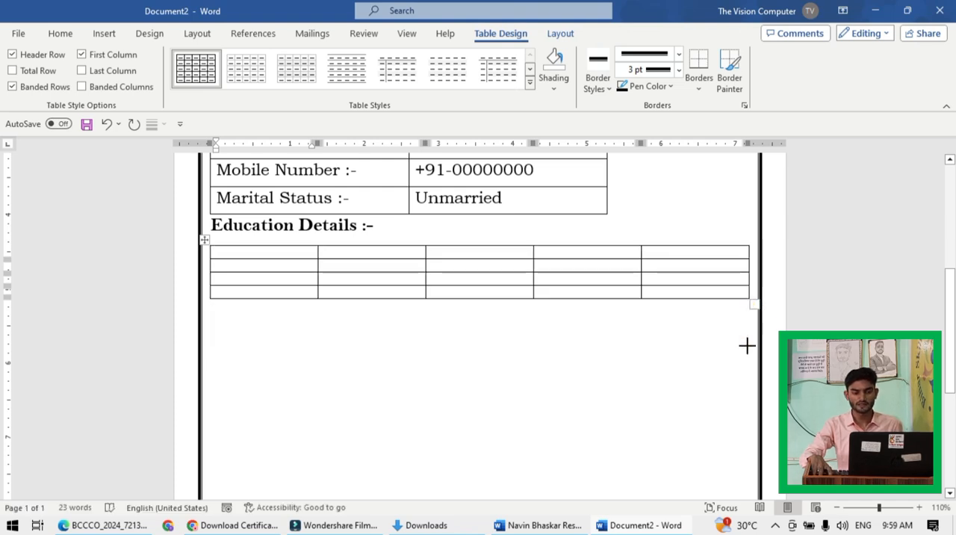
- Copy all cells of the sample resume's education table, from SL. No. to Percentage, and paste them into the new education table
{"action": "scroll", "coordinate": [495, 378], "scroll_direction": "down", "scroll_amount": 2}
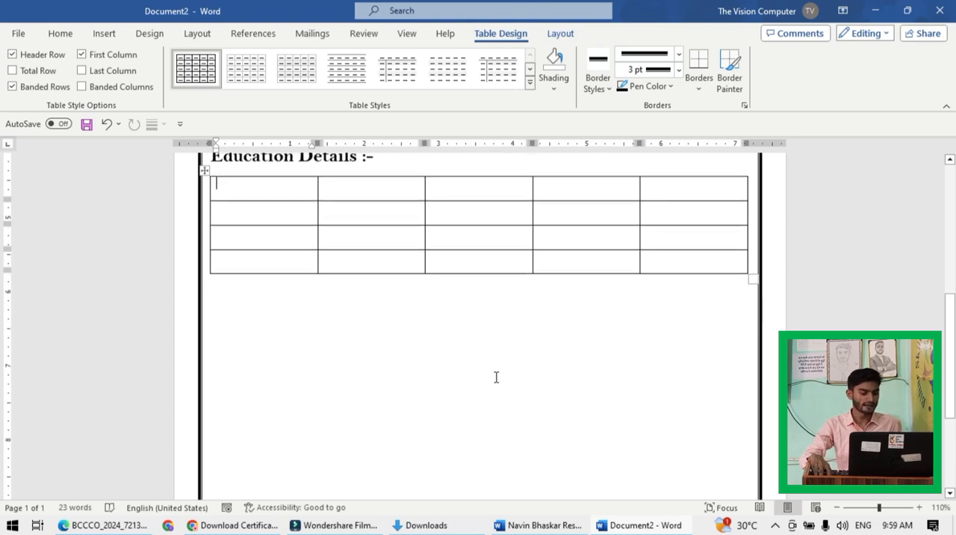
{"action": "key", "text": "alt+Tab"}
{"action": "scroll", "coordinate": [256, 242], "scroll_direction": "down", "scroll_amount": 1}
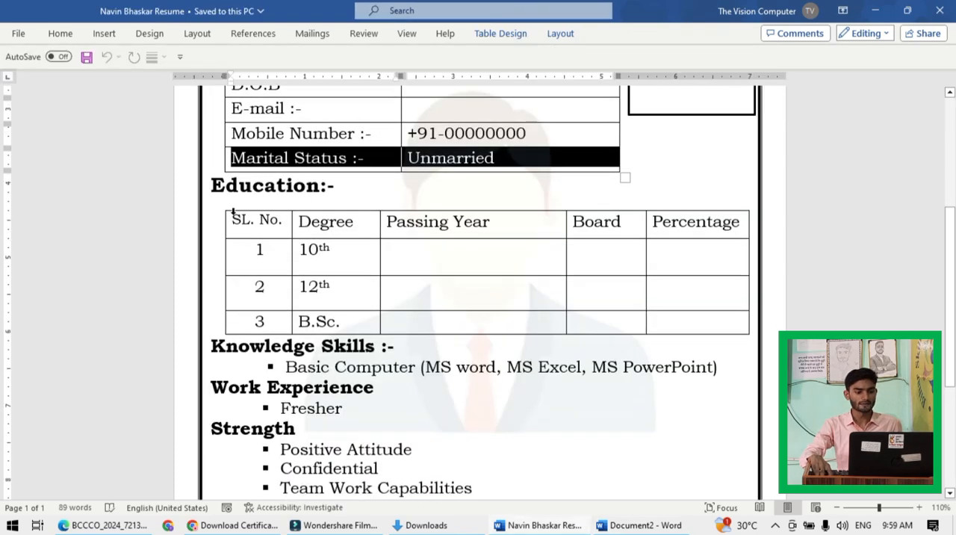
{"action": "left_click_drag", "start_coordinate": [231, 218], "coordinate": [681, 321]}
{"action": "key", "text": "ctrl+c"}
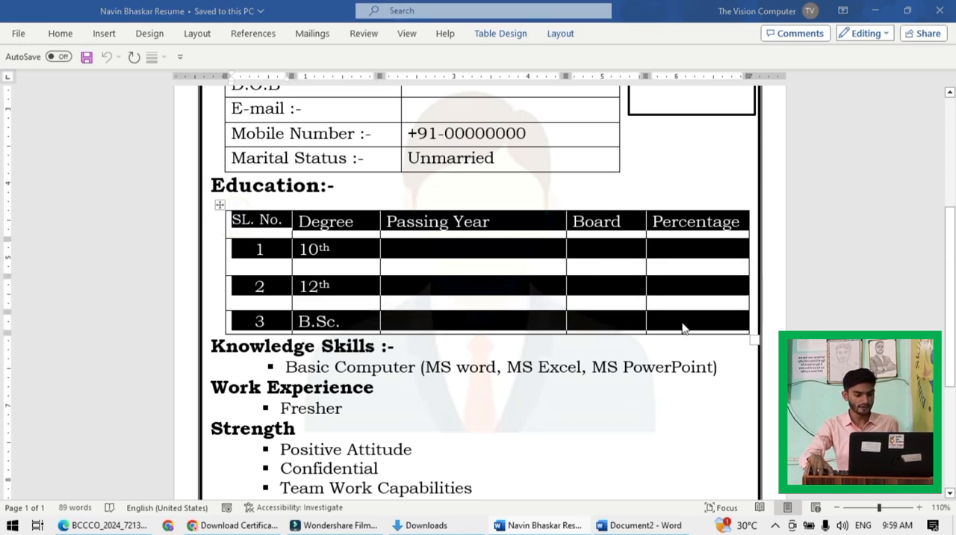
{"action": "key", "text": "alt+Tab"}
{"action": "key", "text": "ctrl+v"}
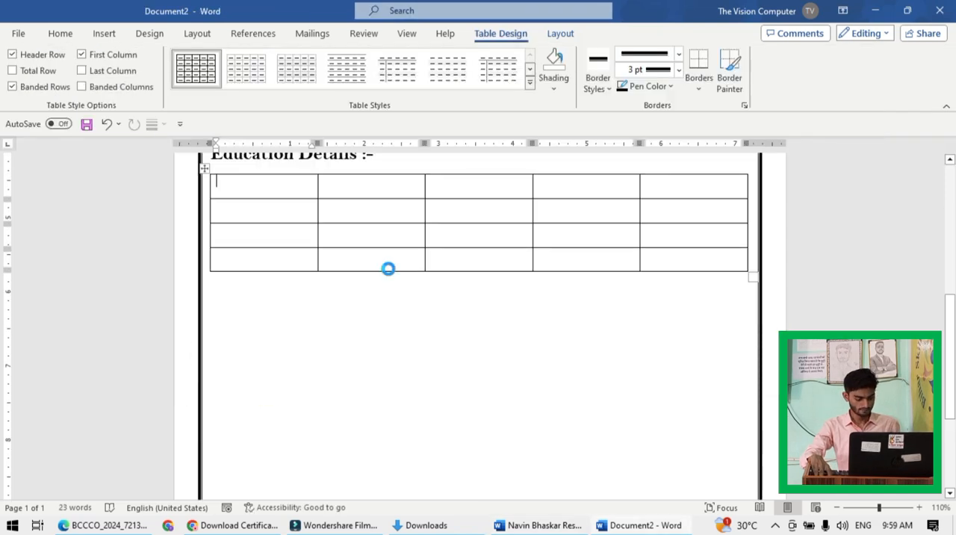
{"action": "left_click", "coordinate": [407, 252]}
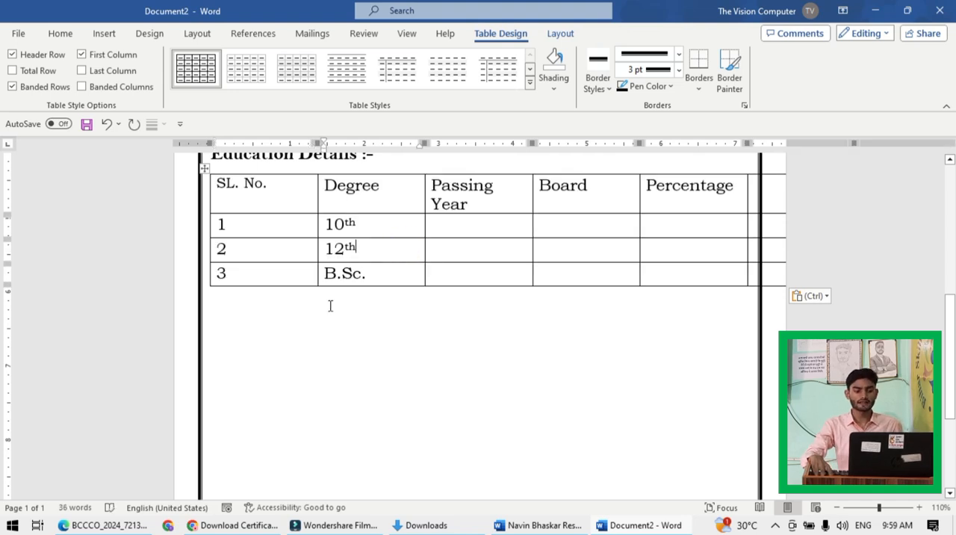
- Copy the sample resume's "Knowledge Skills :-" heading into the new document below the education table and start a new line under it
{"action": "left_click_drag", "start_coordinate": [211, 274], "coordinate": [707, 282]}
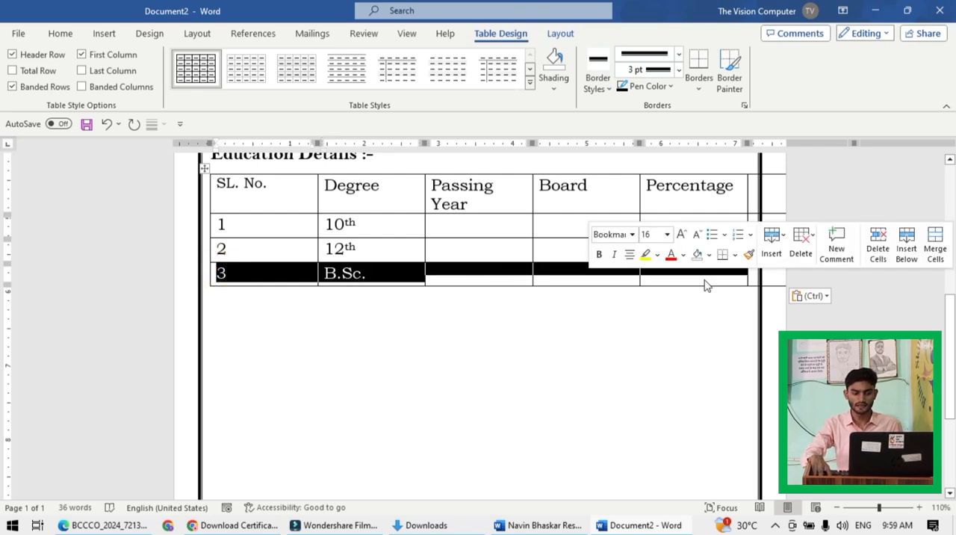
{"action": "key", "text": "alt+Tab"}
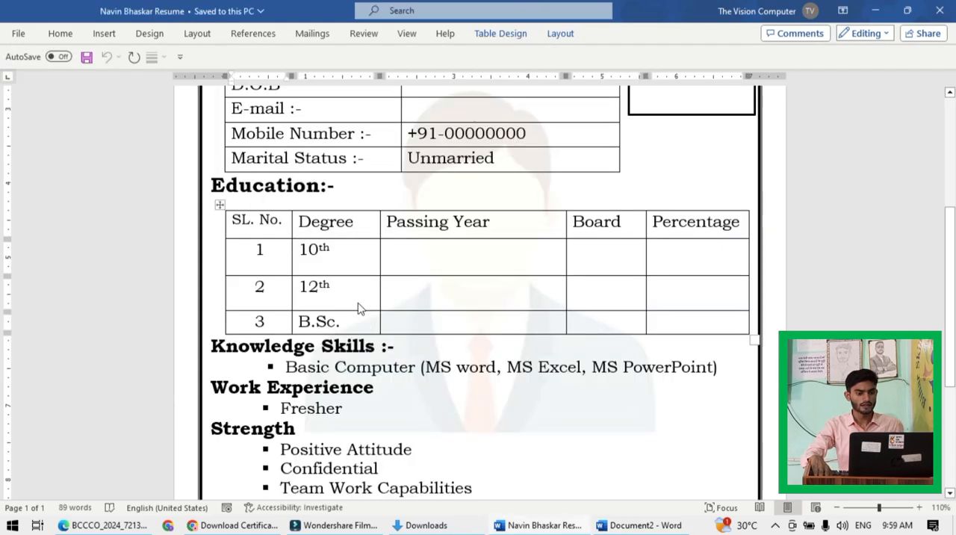
{"action": "scroll", "coordinate": [336, 295], "scroll_direction": "down", "scroll_amount": 3}
{"action": "left_click", "coordinate": [338, 280]}
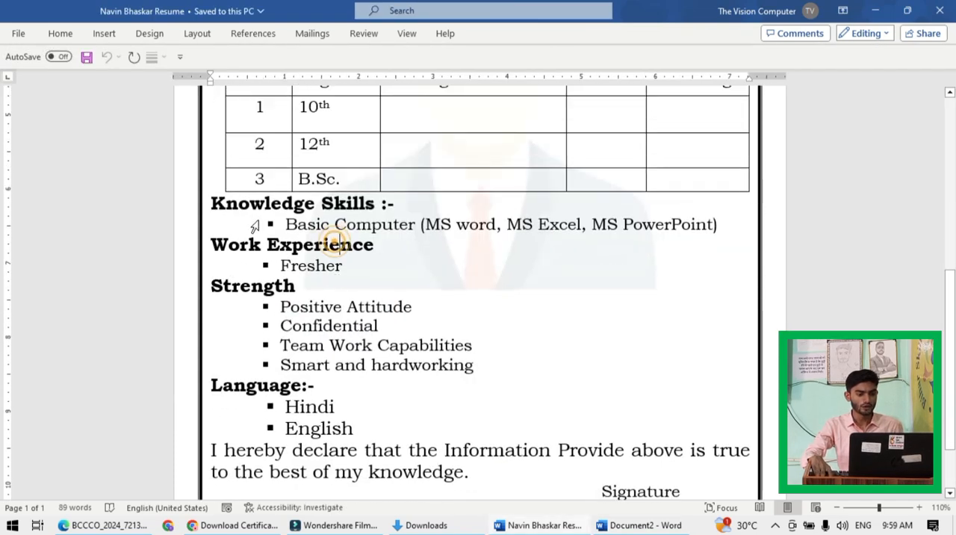
{"action": "left_click_drag", "start_coordinate": [212, 204], "coordinate": [396, 204]}
{"action": "key", "text": "ctrl+c"}
{"action": "key", "text": "alt+Tab"}
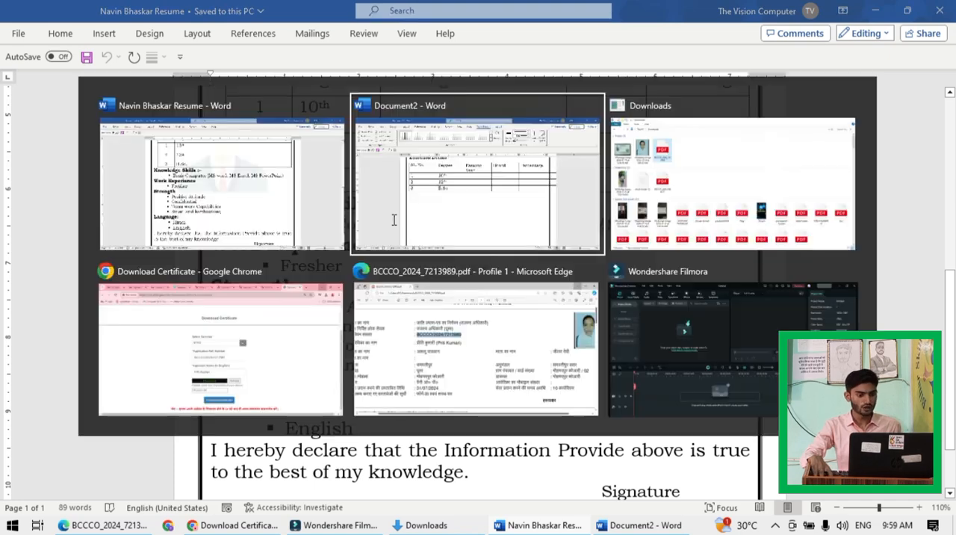
{"action": "scroll", "coordinate": [324, 331], "scroll_direction": "down", "scroll_amount": 1}
{"action": "left_click", "coordinate": [257, 291]}
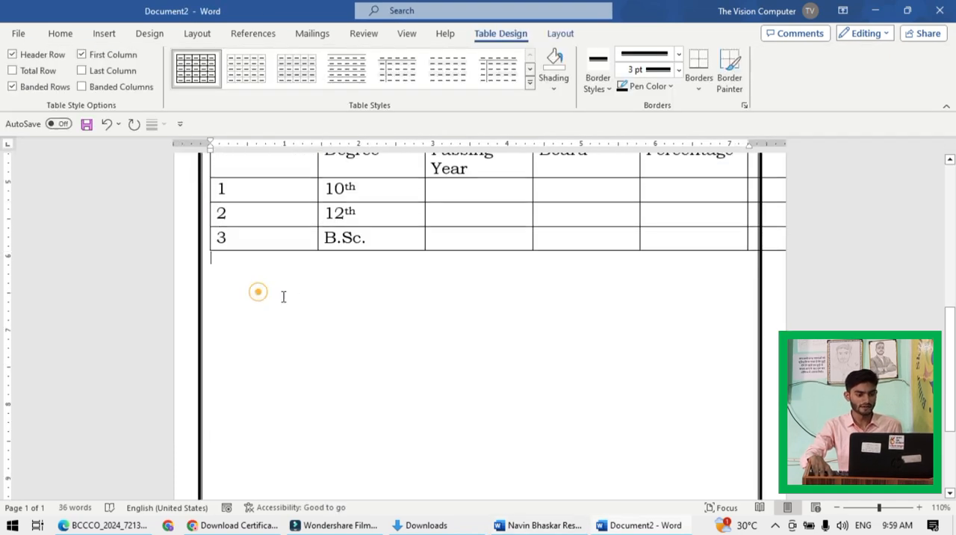
{"action": "left_click", "coordinate": [221, 269]}
{"action": "key", "text": "ctrl+v"}
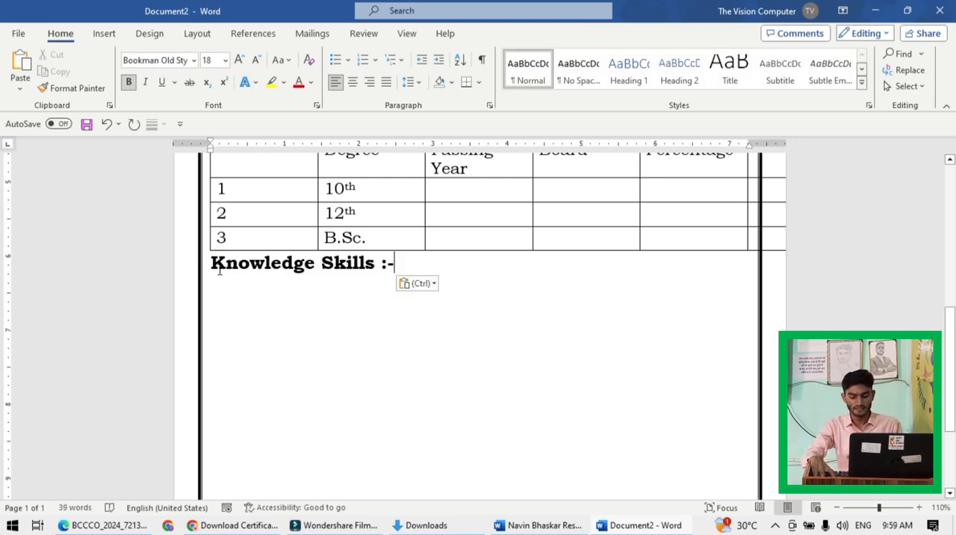
{"action": "key", "text": "Return"}
- Enter the sample's skills entry under the "Knowledge Skills :-" heading as "Basic Computer (Ms Word, Ms Excel, Ms PowerPoint)"
{"action": "key", "text": "alt+Tab"}
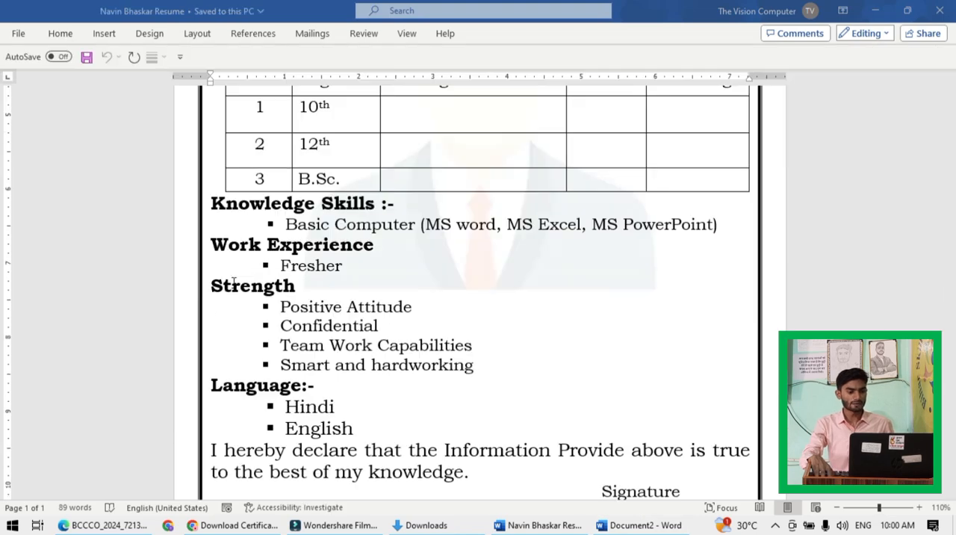
{"action": "scroll", "coordinate": [378, 304], "scroll_direction": "down", "scroll_amount": 1}
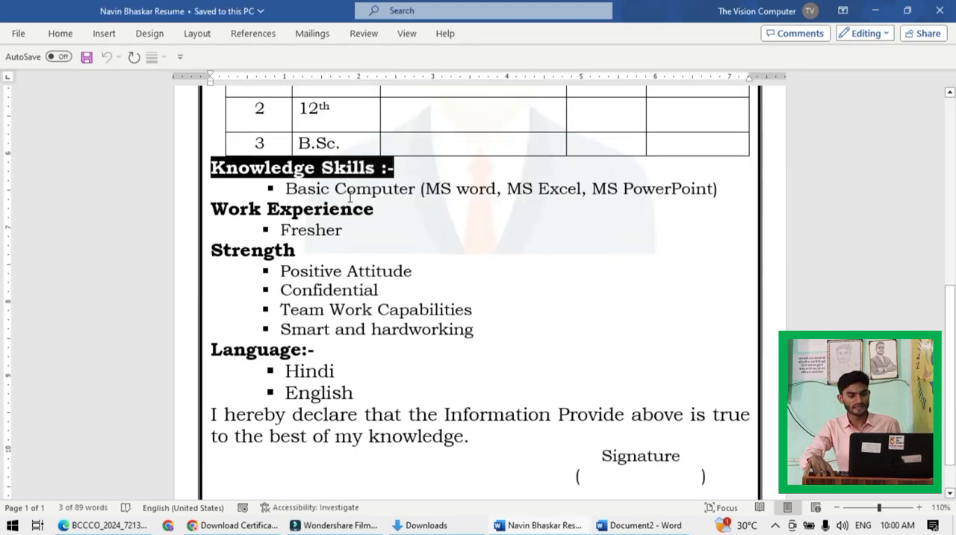
{"action": "key", "text": "alt+Tab"}
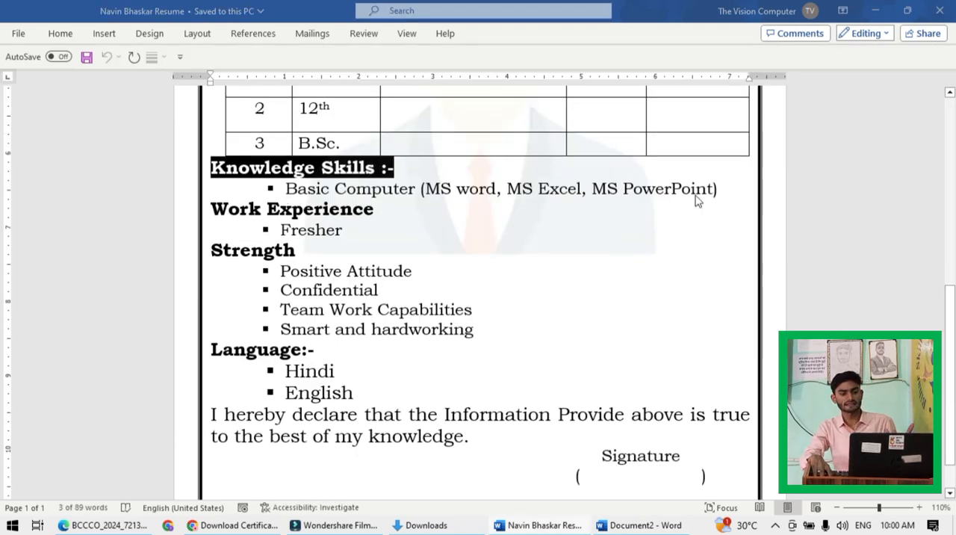
{"action": "key", "text": "alt+Tab"}
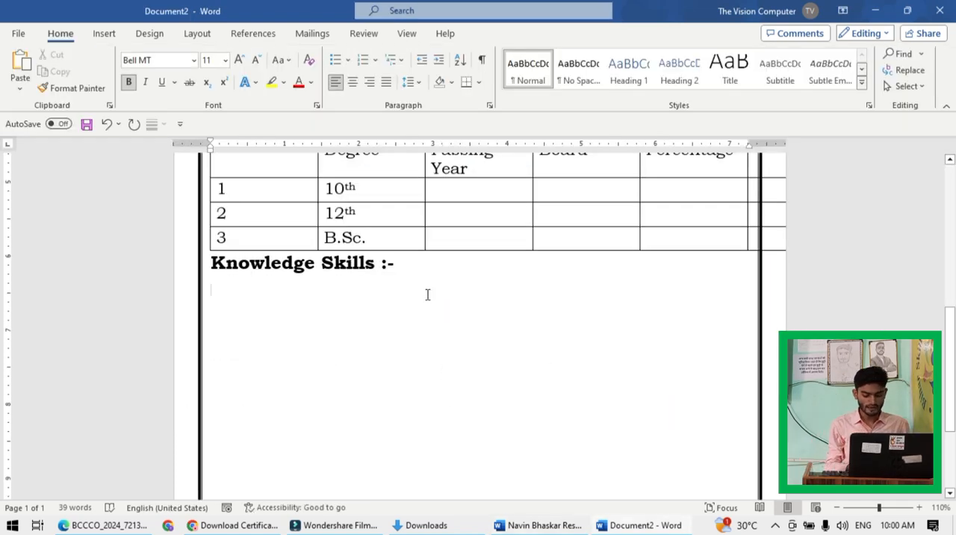
{"action": "type", "text": "Basic Computer"}
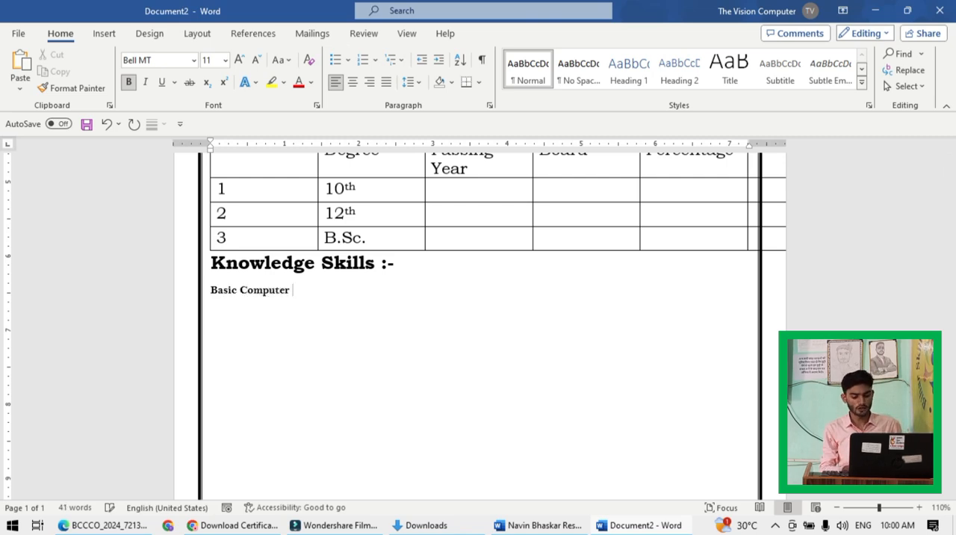
{"action": "type", "text": " (Ms"}
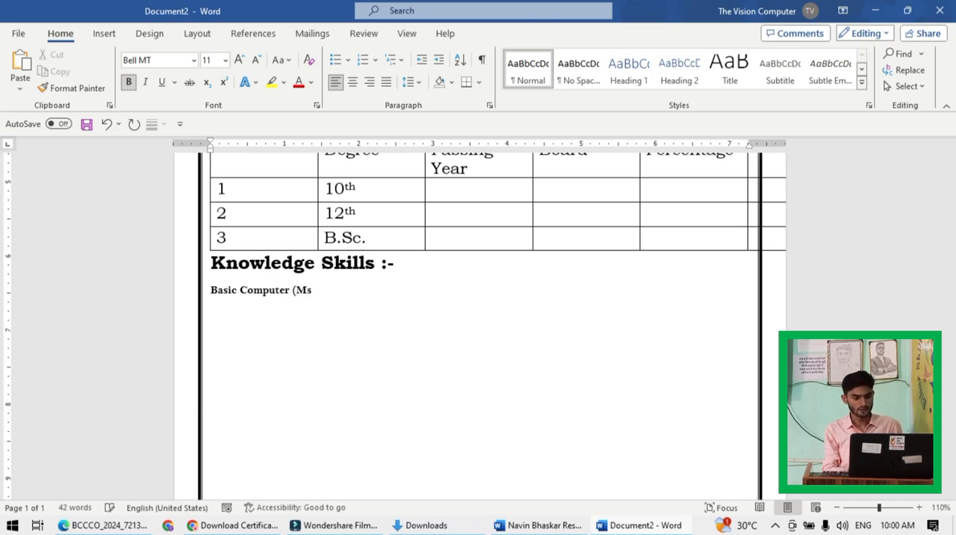
{"action": "type", "text": " QW"}
{"action": "key", "text": "BackSpace"}
{"action": "key", "text": "BackSpace"}
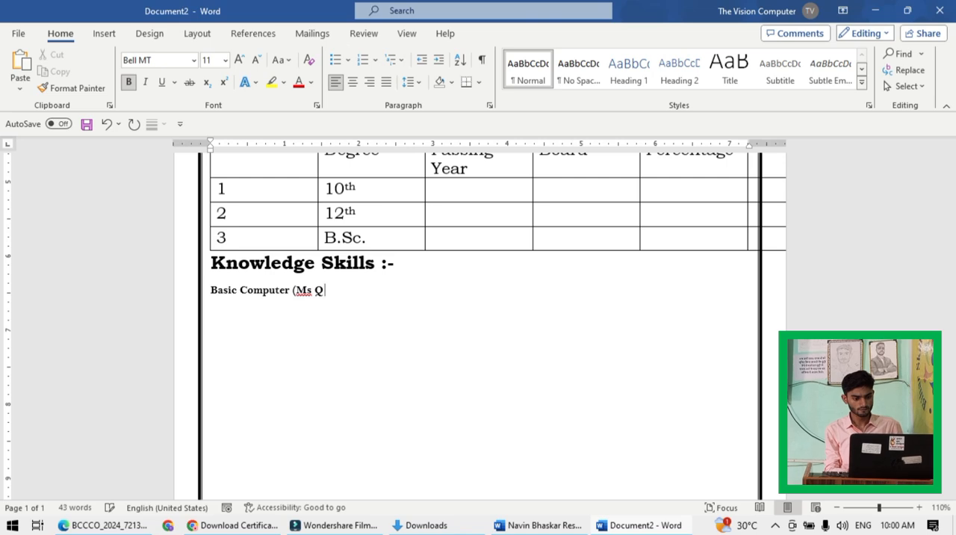
{"action": "type", "text": "Word"}
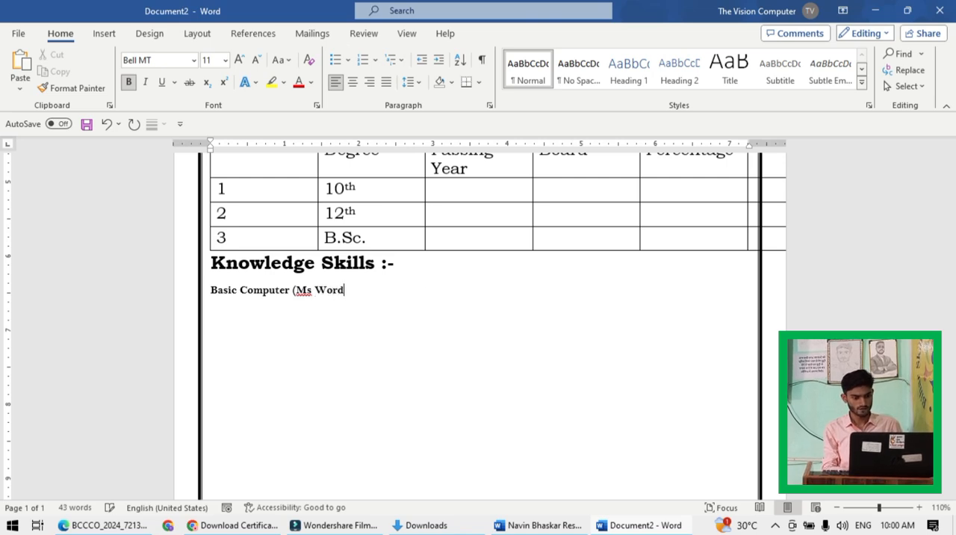
{"action": "type", "text": ", Ms"}
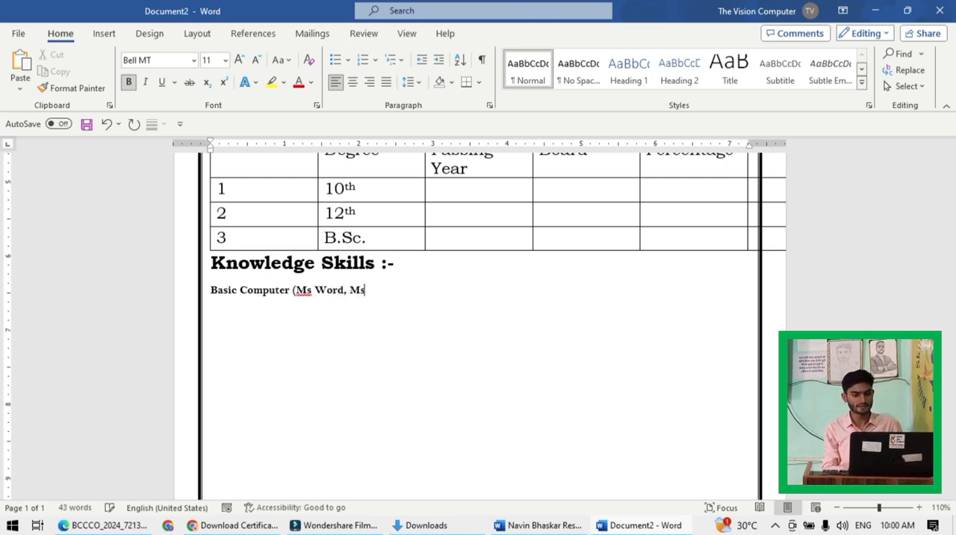
{"action": "type", "text": " Excel, "}
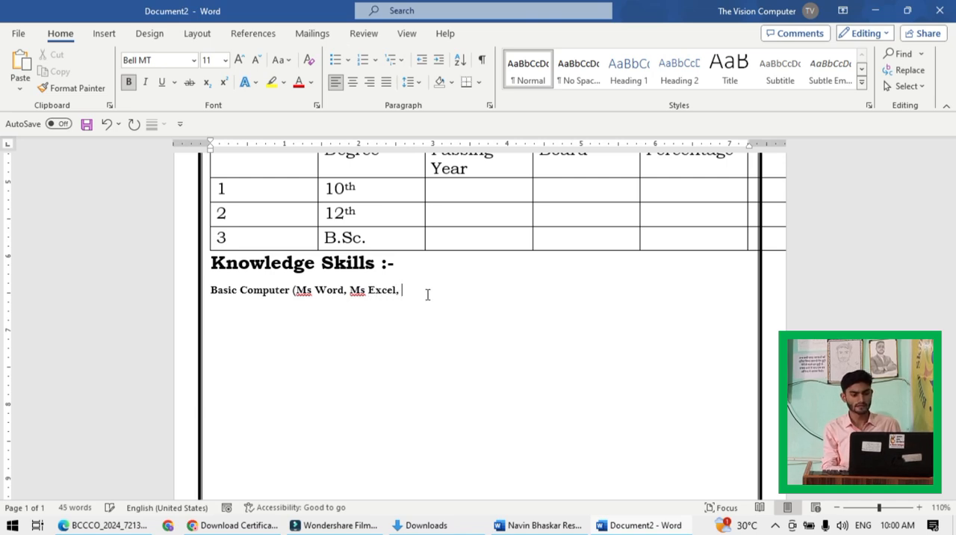
{"action": "type", "text": "Ms"}
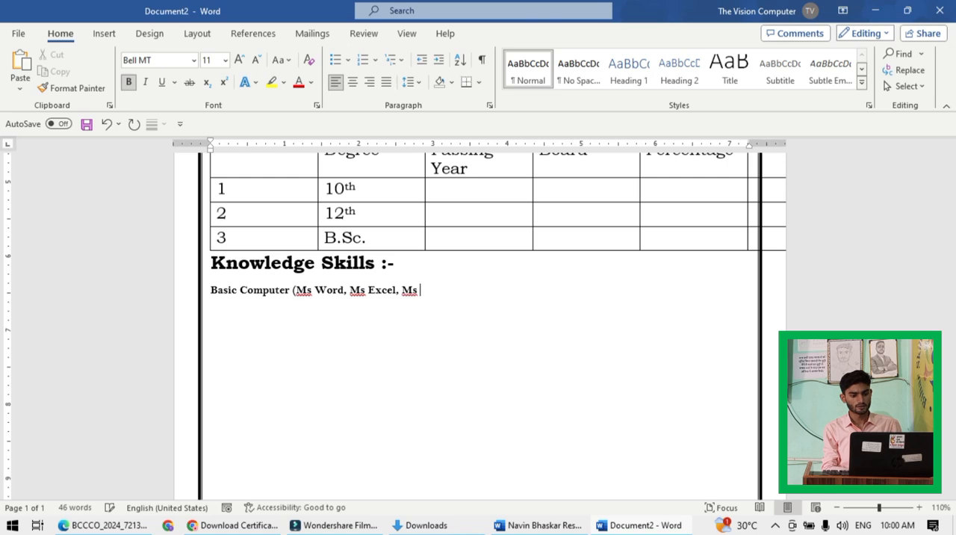
{"action": "type", "text": " PowerPoint"}
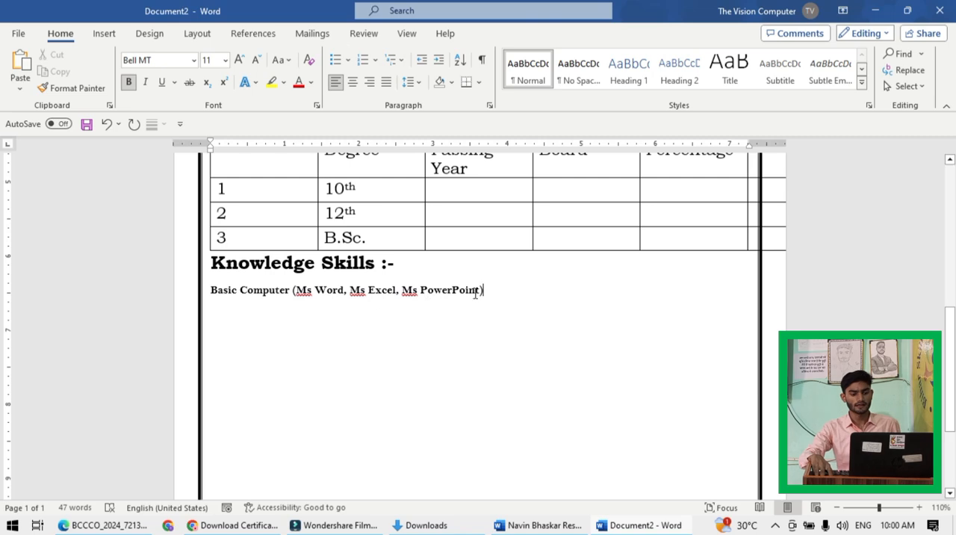
- Format the "Basic Computer" line as a 14 pt list item with the black arrow bullet and start a new bullet below it
{"action": "left_click_drag", "start_coordinate": [486, 293], "coordinate": [211, 293]}
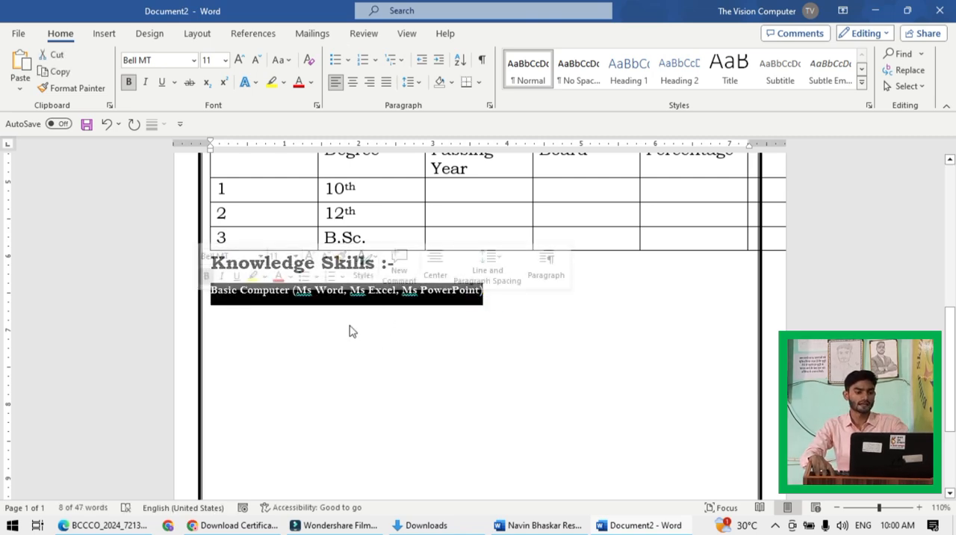
{"action": "left_click", "coordinate": [240, 59]}
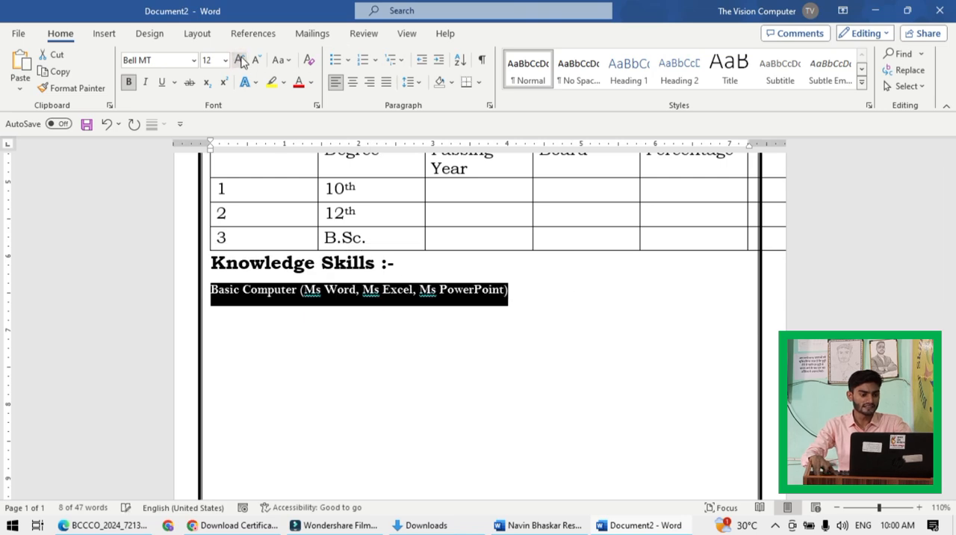
{"action": "left_click", "coordinate": [240, 59]}
{"action": "left_click", "coordinate": [349, 62]}
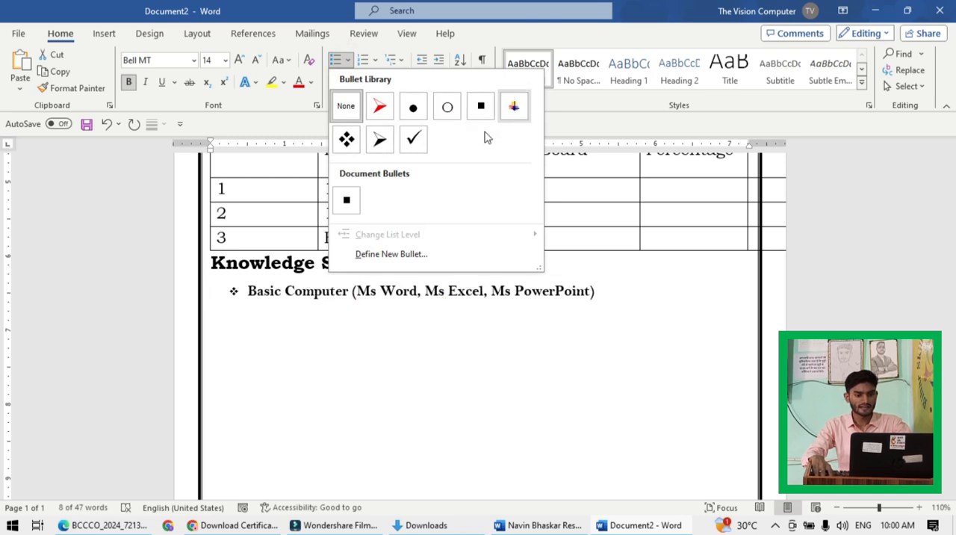
{"action": "left_click", "coordinate": [380, 143]}
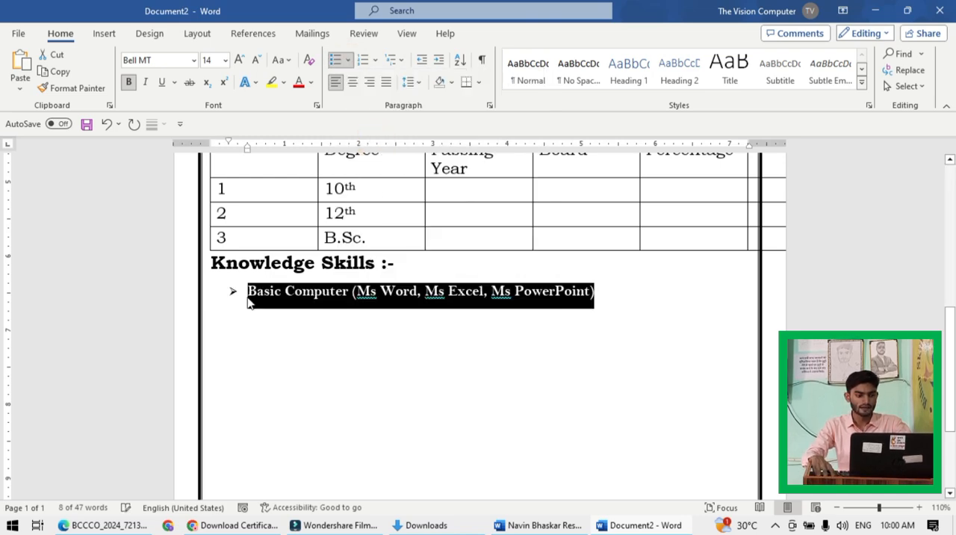
{"action": "left_click", "coordinate": [600, 290]}
{"action": "key", "text": "Return"}
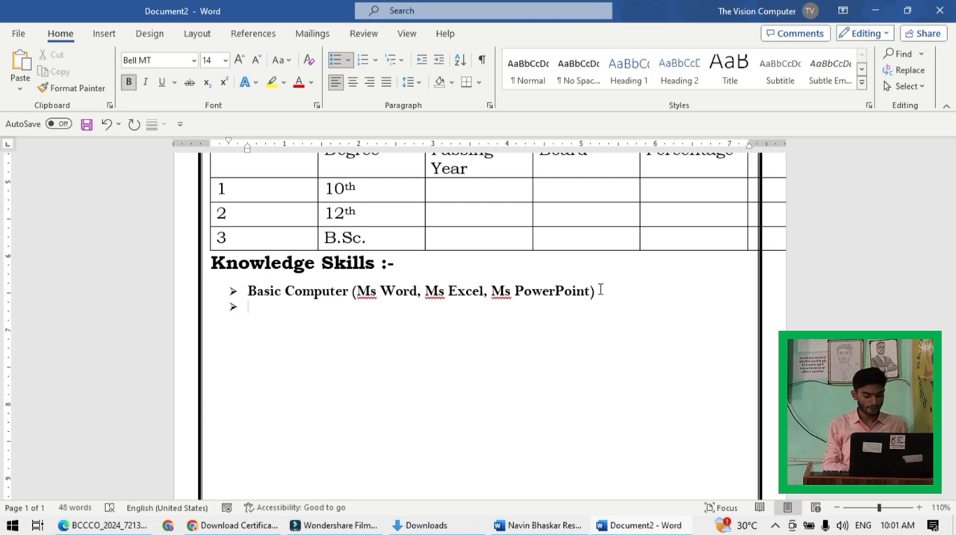
- Try "ADCA" as a second bullet under "Knowledge Skills :-" and delete it again
{"action": "type", "text": "ADCA"}
{"action": "key", "text": "Return"}
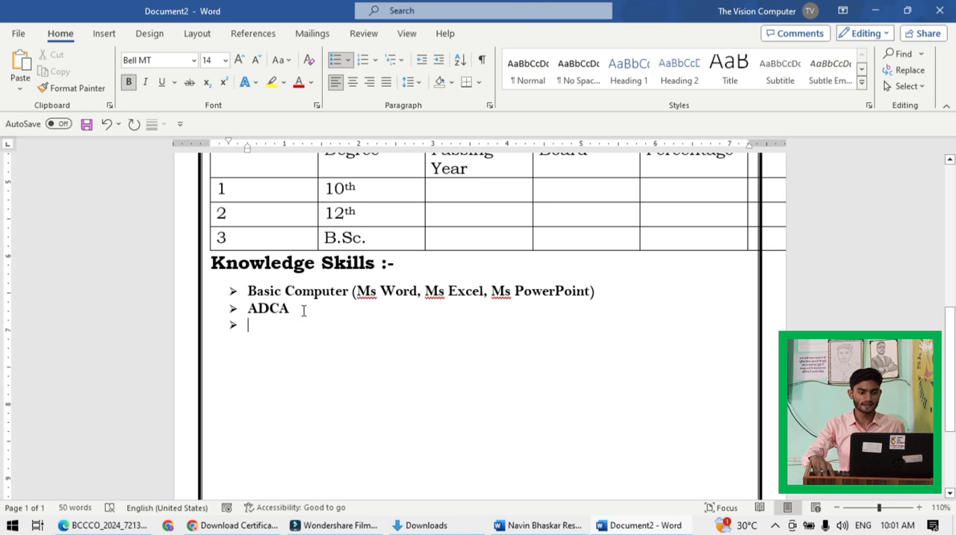
{"action": "key", "text": "BackSpace"}
{"action": "key", "text": "BackSpace"}
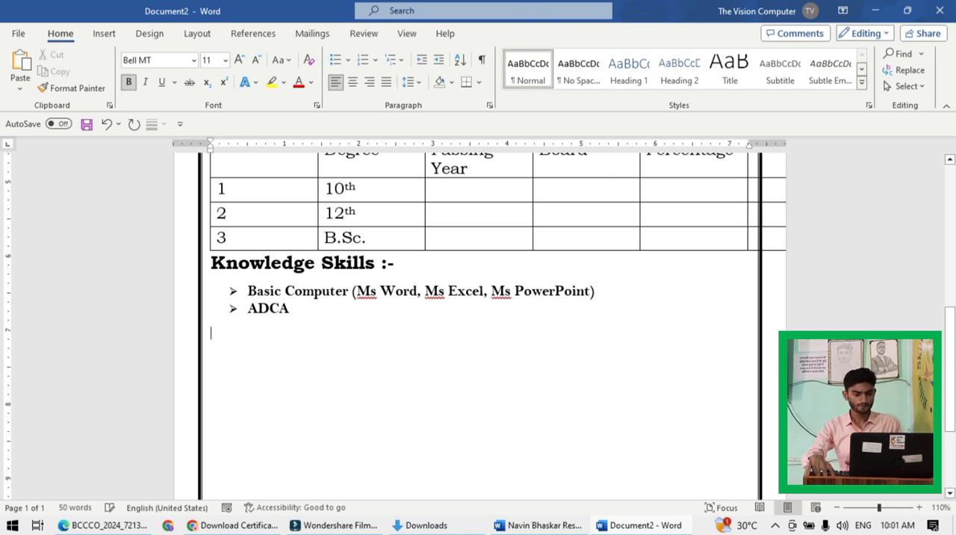
{"action": "key", "text": "BackSpace"}
{"action": "key", "text": "BackSpace"}
{"action": "key", "text": "BackSpace"}
{"action": "key", "text": "BackSpace"}
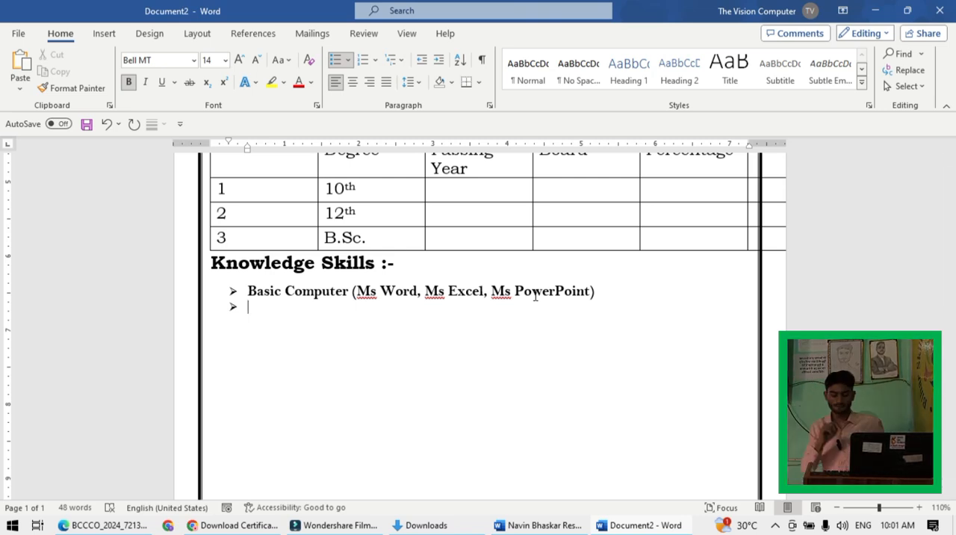
- End the bulleted list by turning the empty second bullet into a plain, unindented line
{"action": "key", "text": "BackSpace"}
{"action": "key", "text": "BackSpace"}
{"action": "key", "text": "BackSpace"}
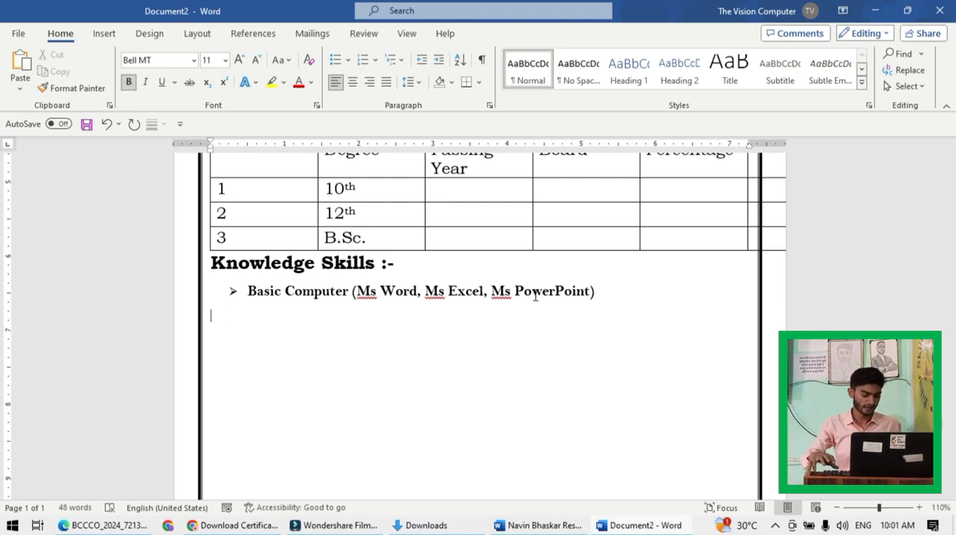
- Copy the sample's "Work Experience" heading below the skills list as "Work Experience:-" and enter "Fresher" on the line beneath it
{"action": "key", "text": "alt+Tab"}
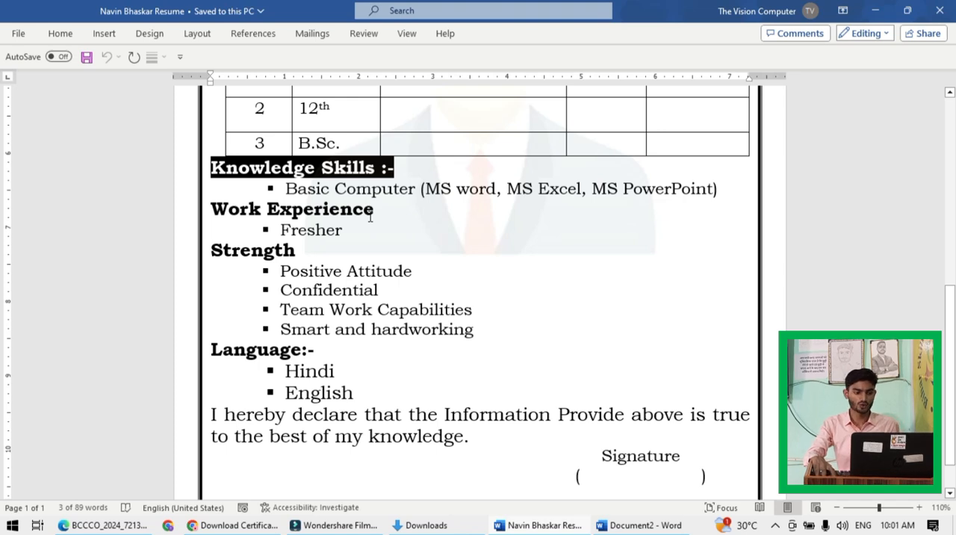
{"action": "left_click_drag", "start_coordinate": [211, 208], "coordinate": [371, 212]}
{"action": "key", "text": "ctrl+c"}
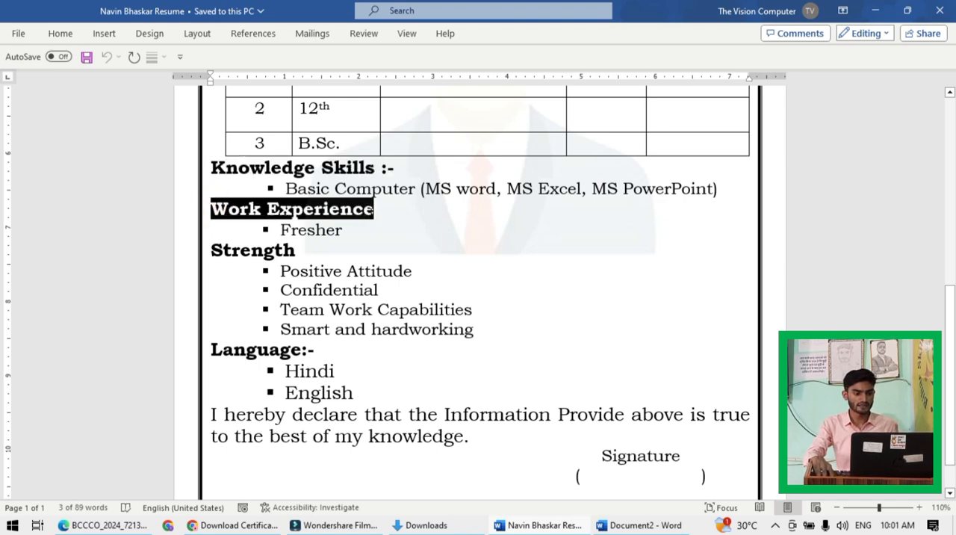
{"action": "key", "text": "alt+Tab"}
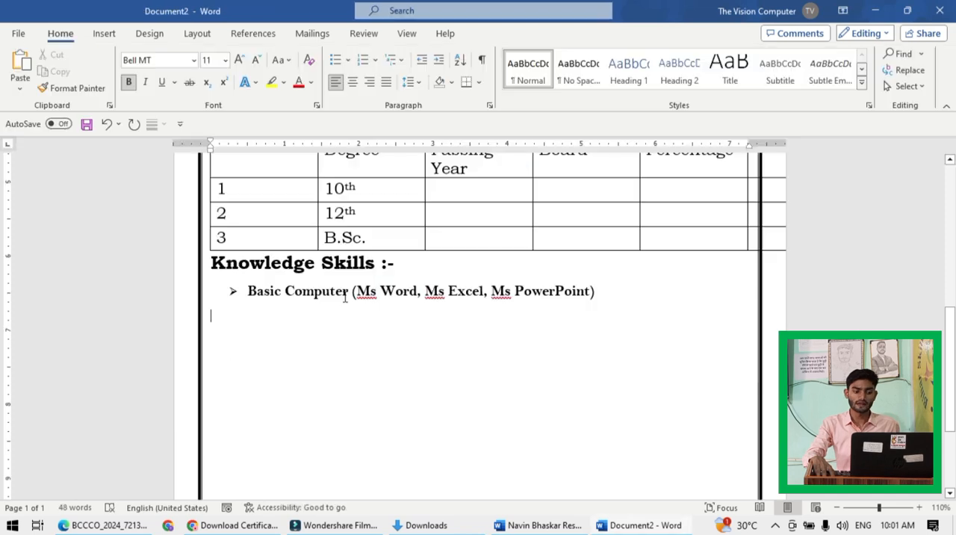
{"action": "key", "text": "ctrl+v"}
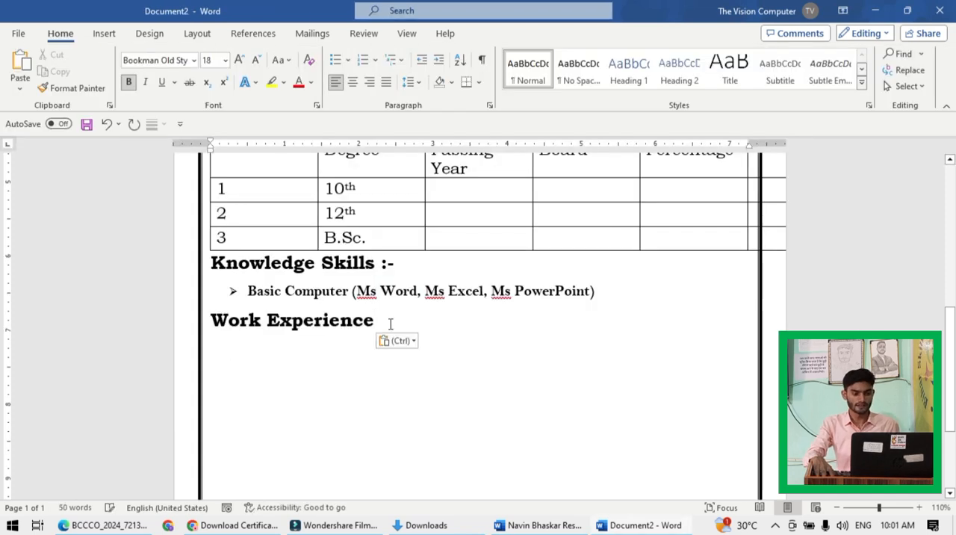
{"action": "type", "text": ":- "}
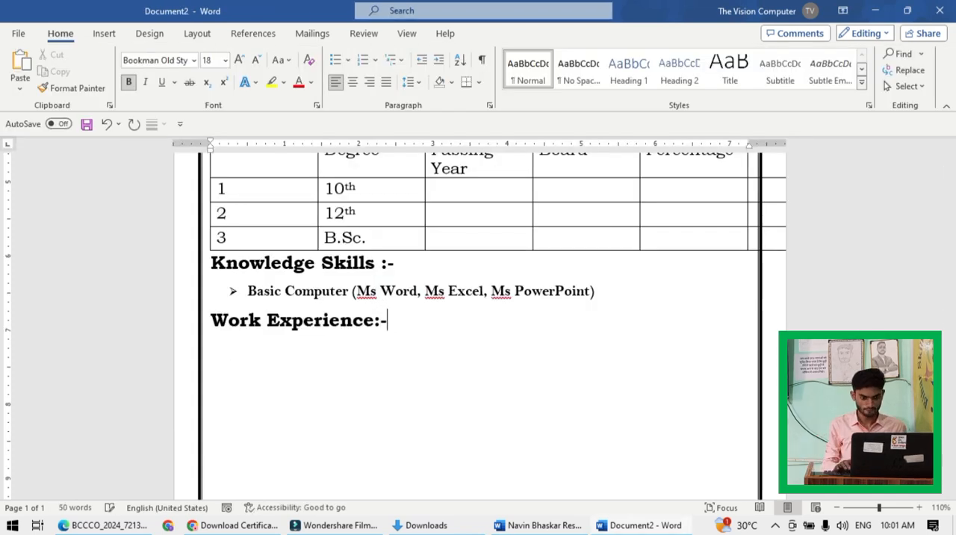
{"action": "type", "text": "Fresher"}
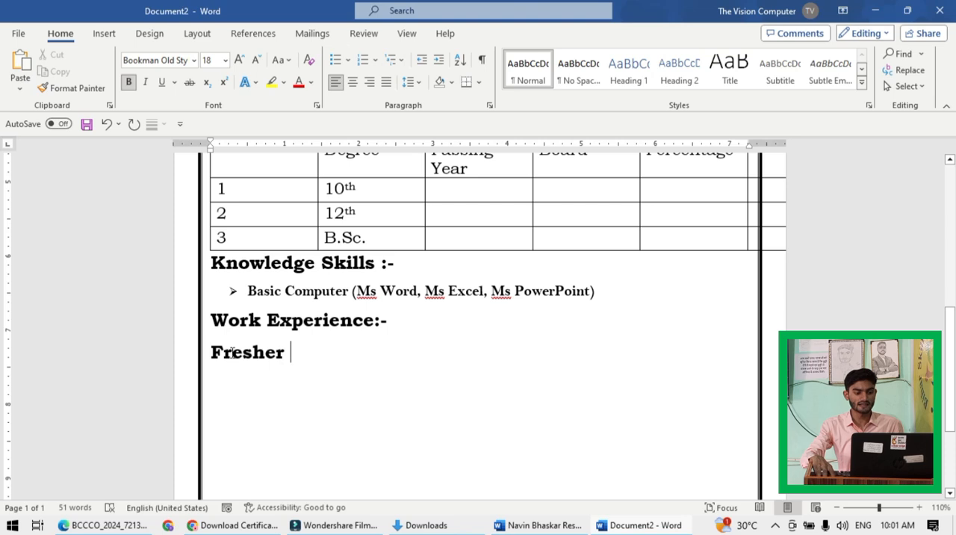
- Try clearing all formatting from the "Fresher" line and undo it
{"action": "left_click", "coordinate": [269, 292]}
{"action": "left_click_drag", "start_coordinate": [294, 351], "coordinate": [206, 352]}
{"action": "left_click", "coordinate": [308, 61]}
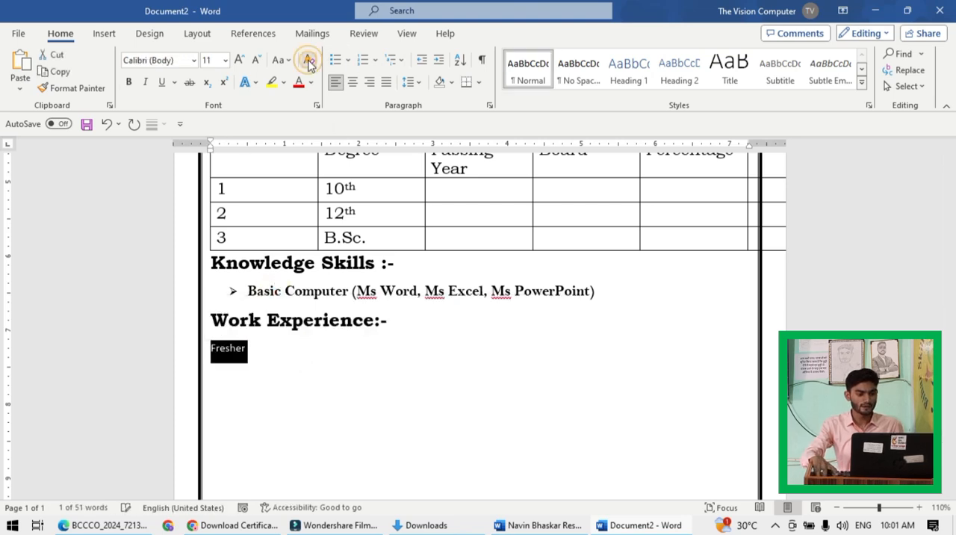
{"action": "key", "text": "ctrl+z"}
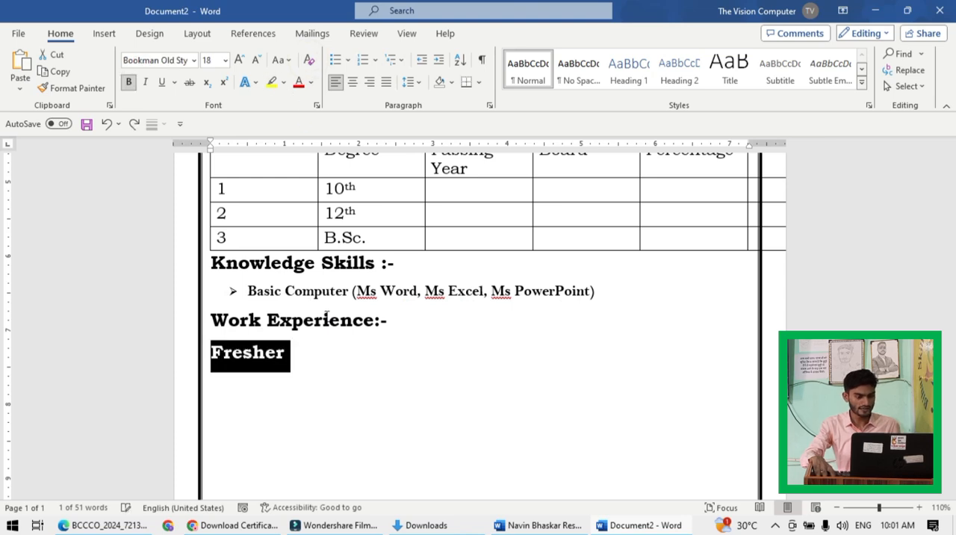
- Copy the formatting of the "Basic Computer" bullet onto the "Fresher" line with Format Painter
{"action": "left_click", "coordinate": [304, 286]}
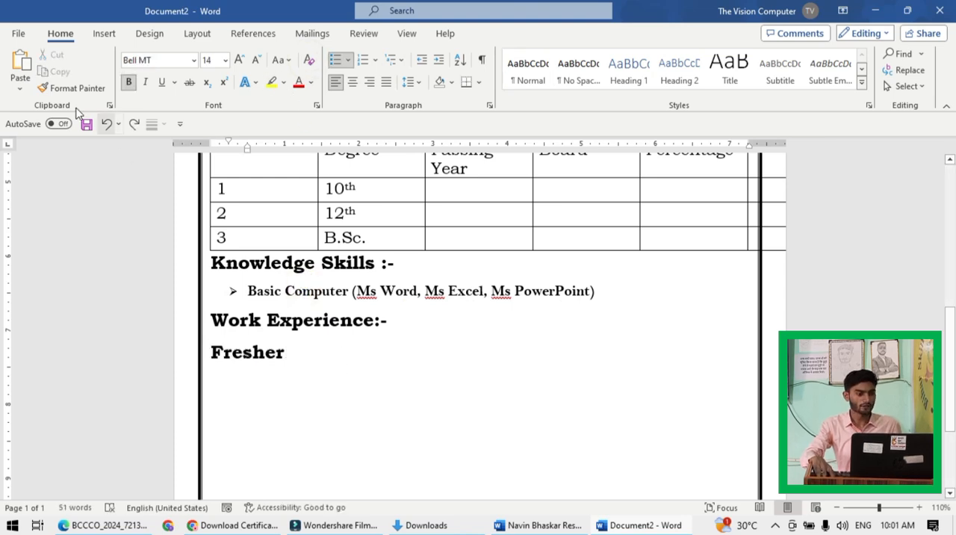
{"action": "left_click", "coordinate": [68, 87]}
{"action": "left_click_drag", "start_coordinate": [299, 351], "coordinate": [211, 353]}
{"action": "left_click", "coordinate": [347, 378]}
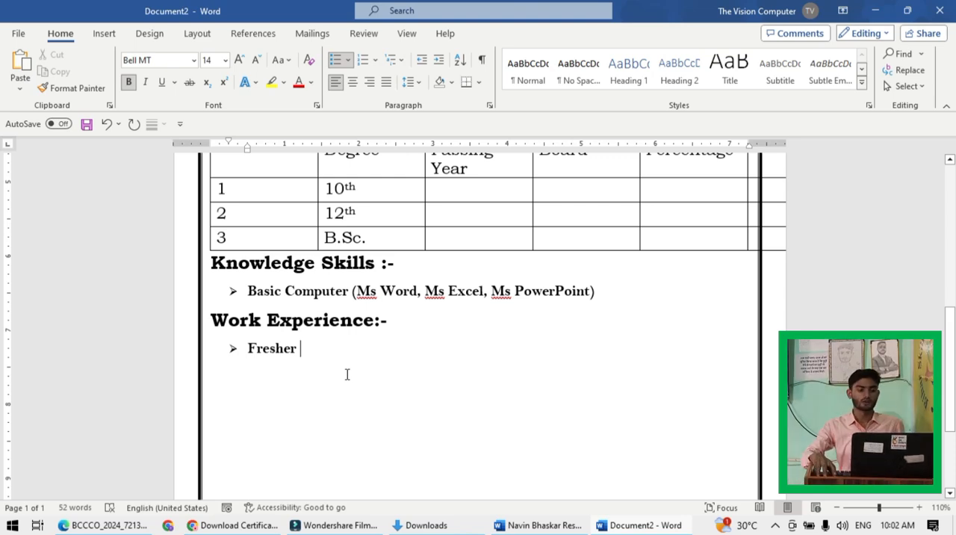
- Add a plain, unindented, unbulleted empty line below the "Fresher" bullet
{"action": "scroll", "coordinate": [347, 374], "scroll_direction": "down", "scroll_amount": 1}
{"action": "key", "text": "Return"}
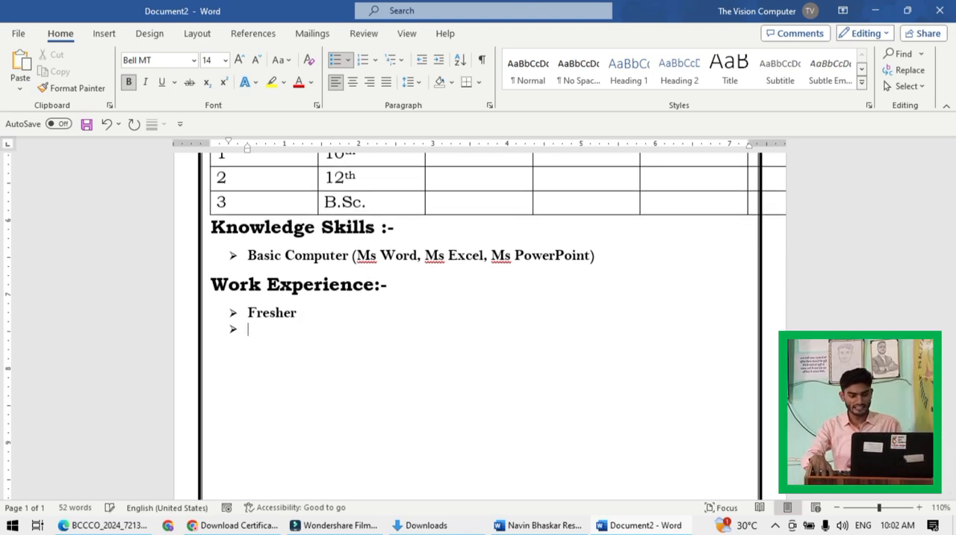
{"action": "key", "text": "BackSpace"}
{"action": "key", "text": "BackSpace"}
{"action": "key", "text": "BackSpace"}
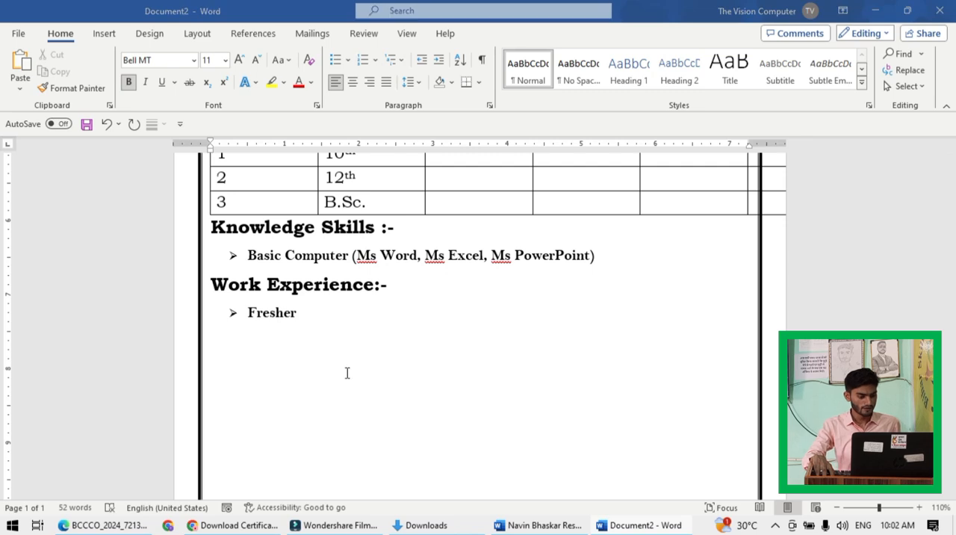
- Select the "Strength" heading in the sample resume and return to the empty line below "Fresher" in the new document
{"action": "key", "text": "alt+Tab"}
{"action": "scroll", "coordinate": [228, 218], "scroll_direction": "down", "scroll_amount": 1}
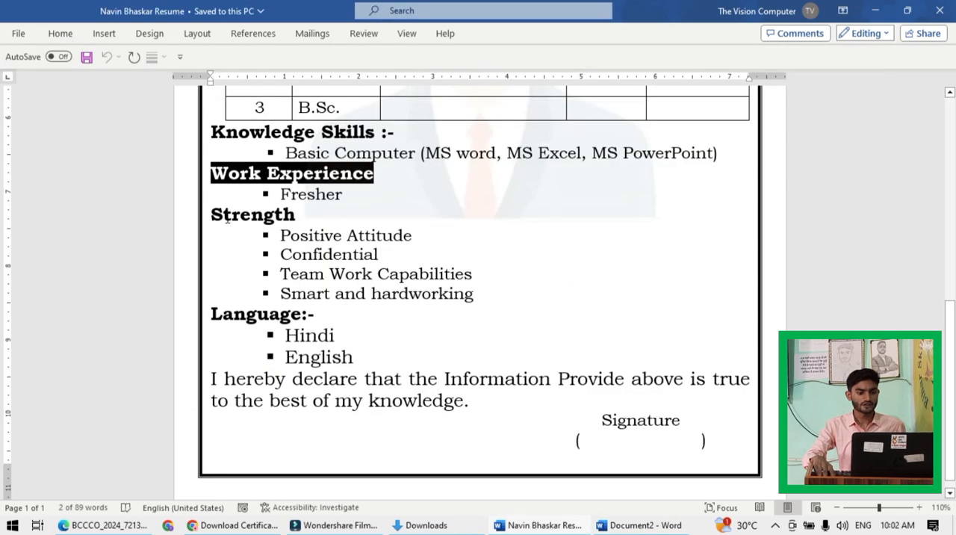
{"action": "left_click_drag", "start_coordinate": [215, 213], "coordinate": [293, 218]}
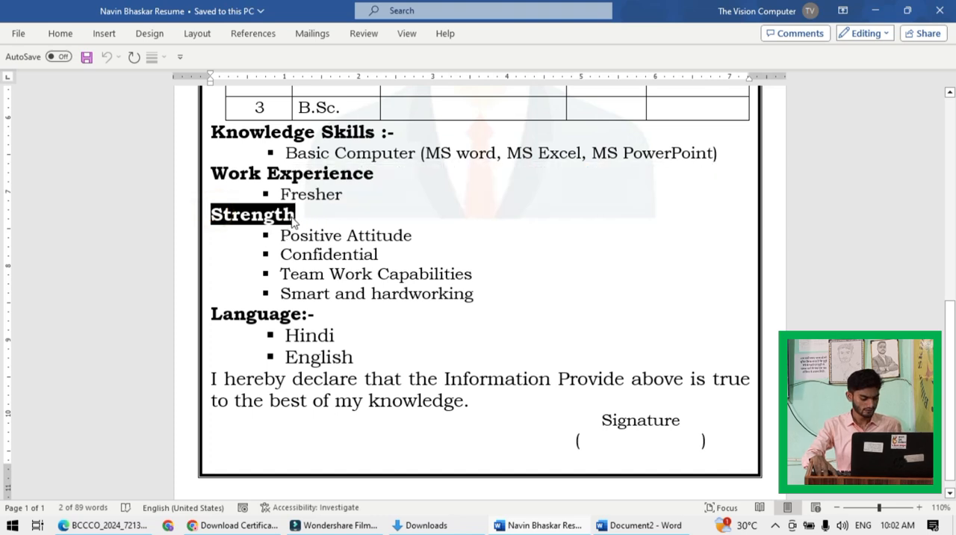
{"action": "key", "text": "alt+Tab"}
{"action": "key", "text": "alt+shift+Tab"}
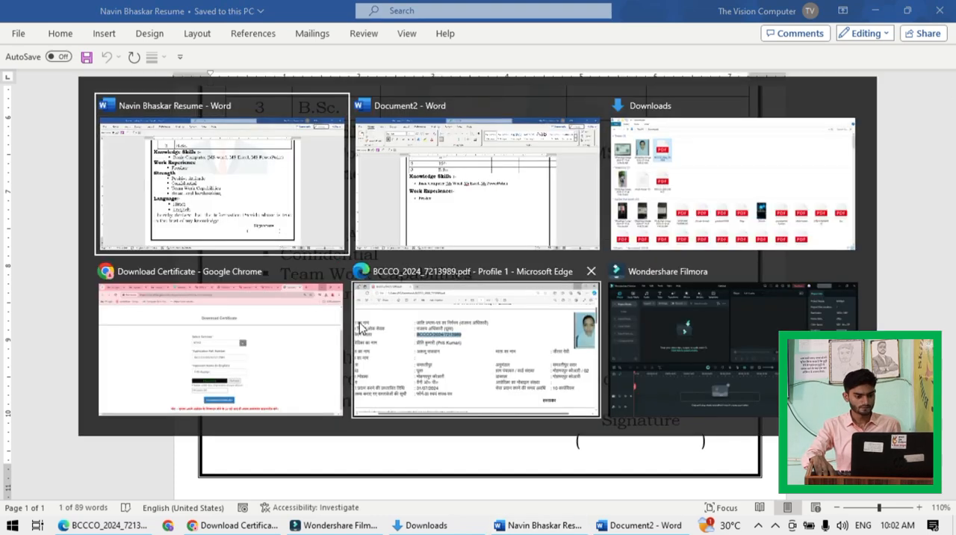
{"action": "left_click", "coordinate": [455, 210]}
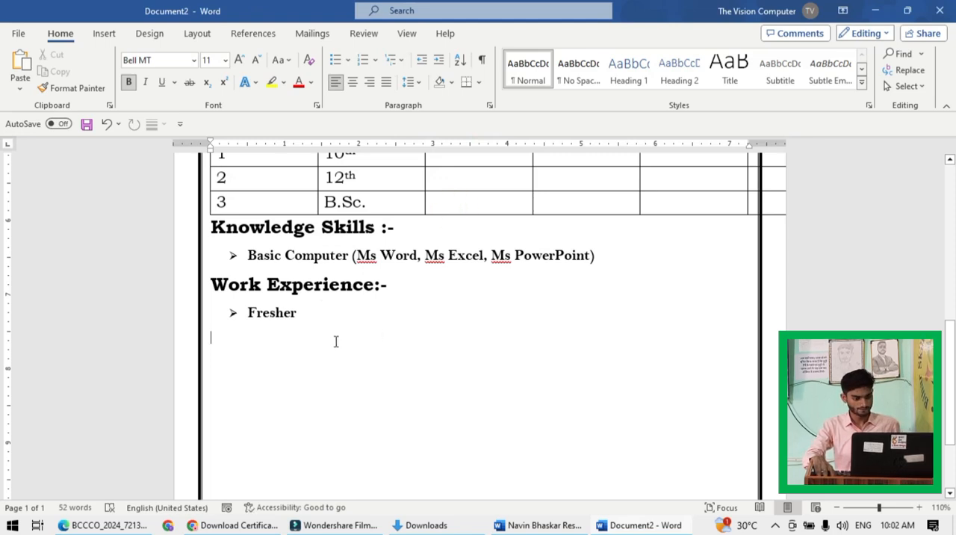
{"action": "left_click", "coordinate": [254, 340]}
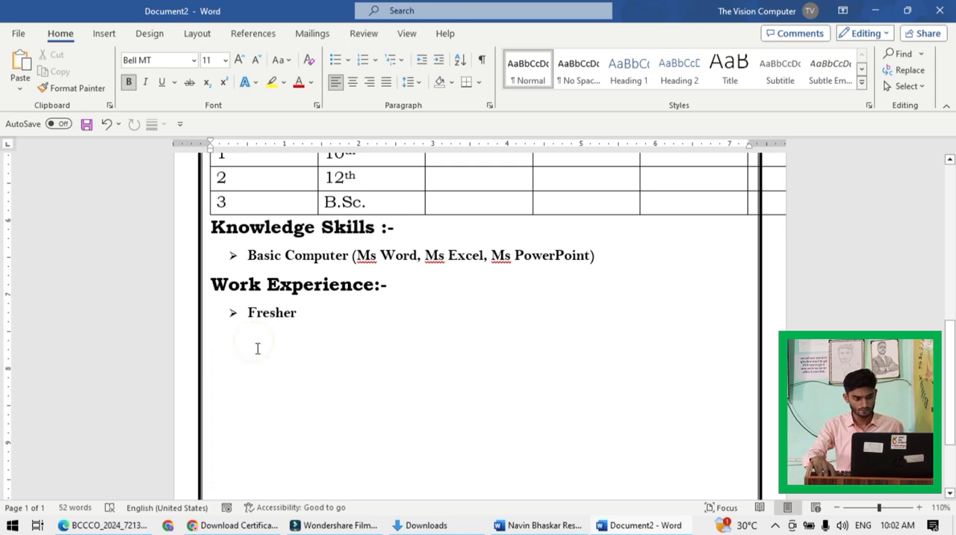
{"action": "left_click", "coordinate": [268, 339]}
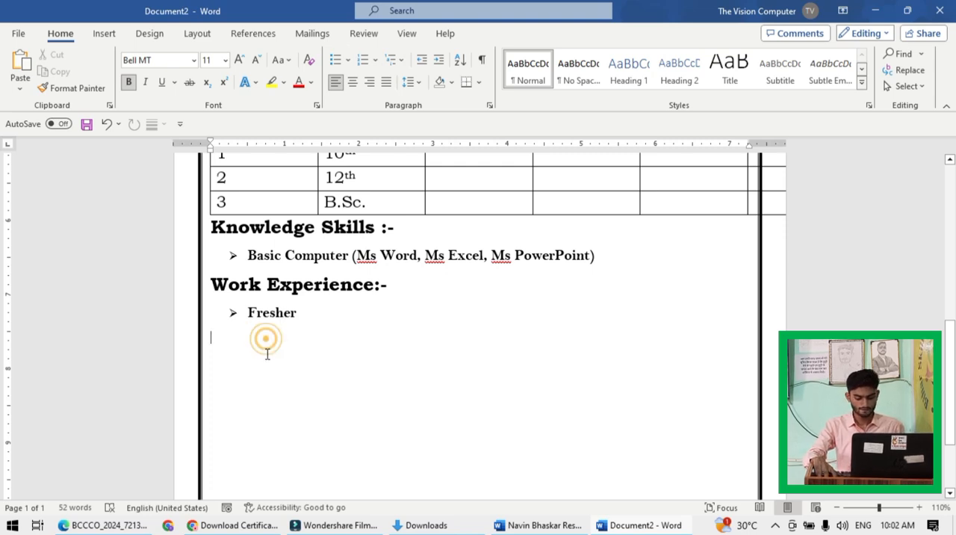
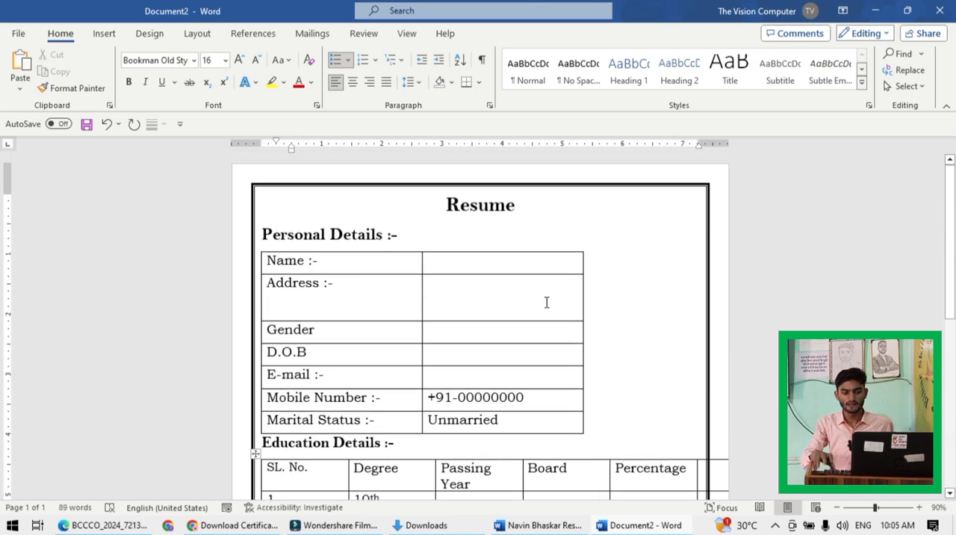
- Draw a rectangle about 1.86" high and 1.63" wide in the blank space beside the personal details table
{"action": "left_click", "coordinate": [105, 34]}
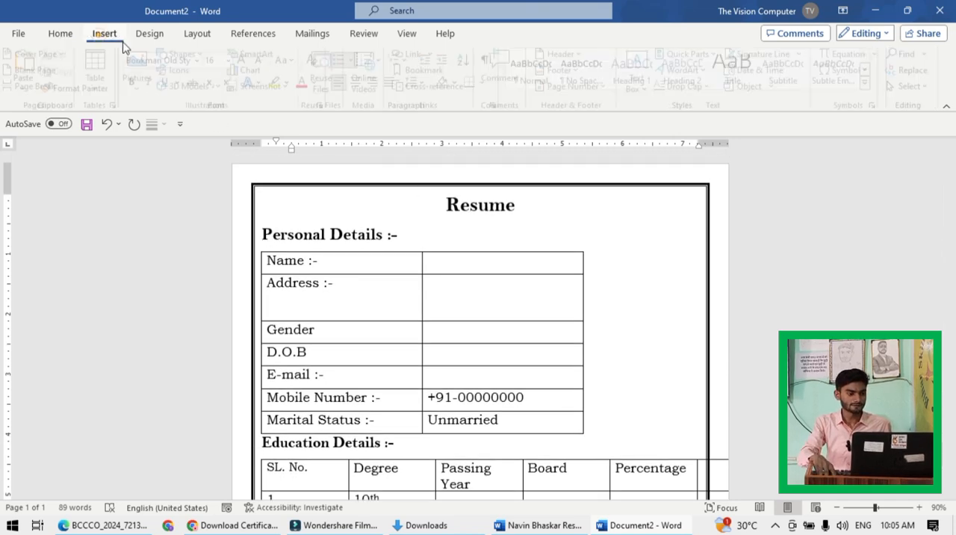
{"action": "left_click", "coordinate": [202, 67]}
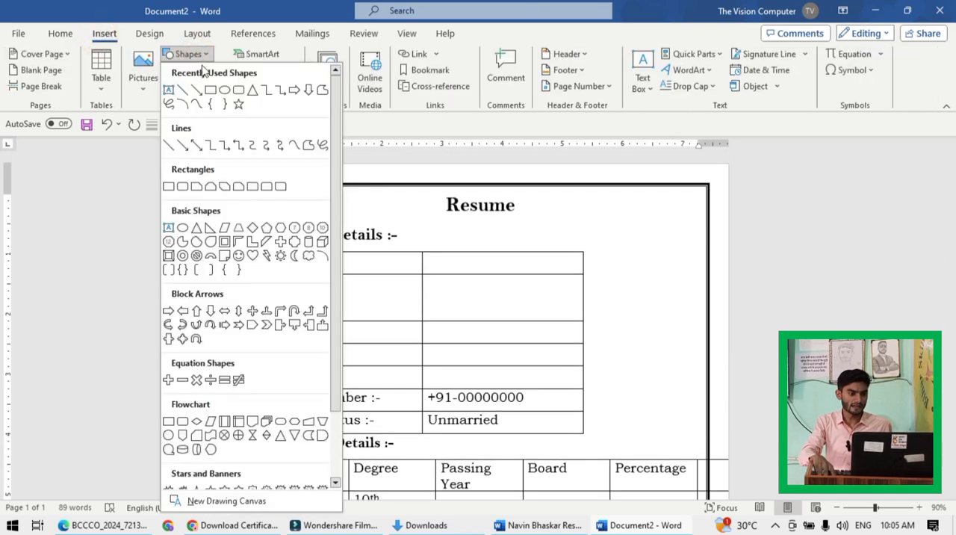
{"action": "left_click", "coordinate": [209, 89]}
{"action": "left_click_drag", "start_coordinate": [596, 249], "coordinate": [694, 362]}
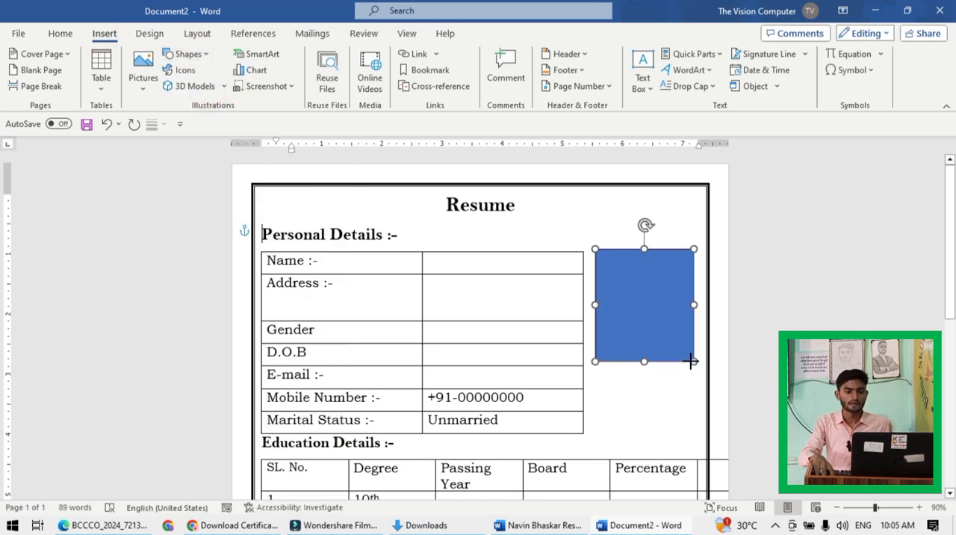
- Set the photo rectangle to No Fill and give it a heavier outline in black
{"action": "left_click", "coordinate": [642, 295]}
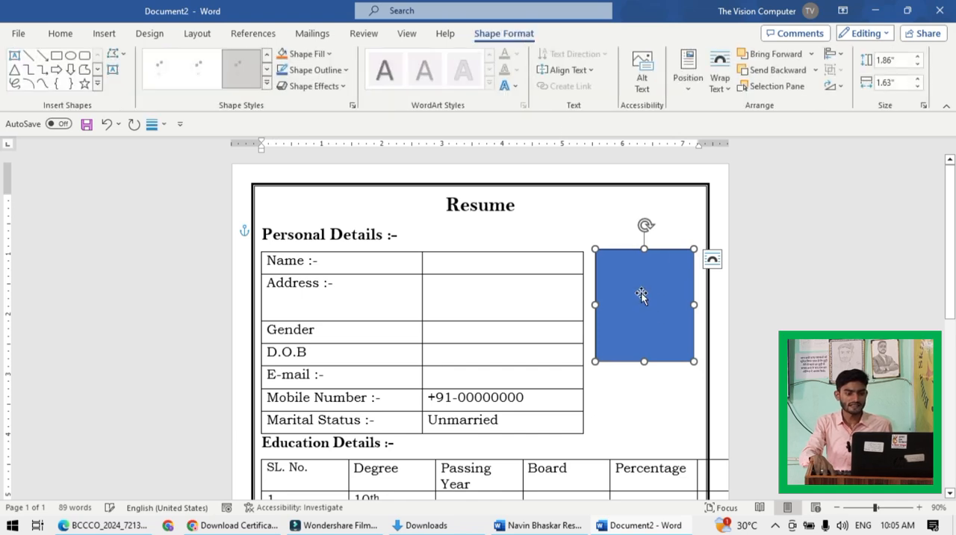
{"action": "left_click", "coordinate": [306, 54]}
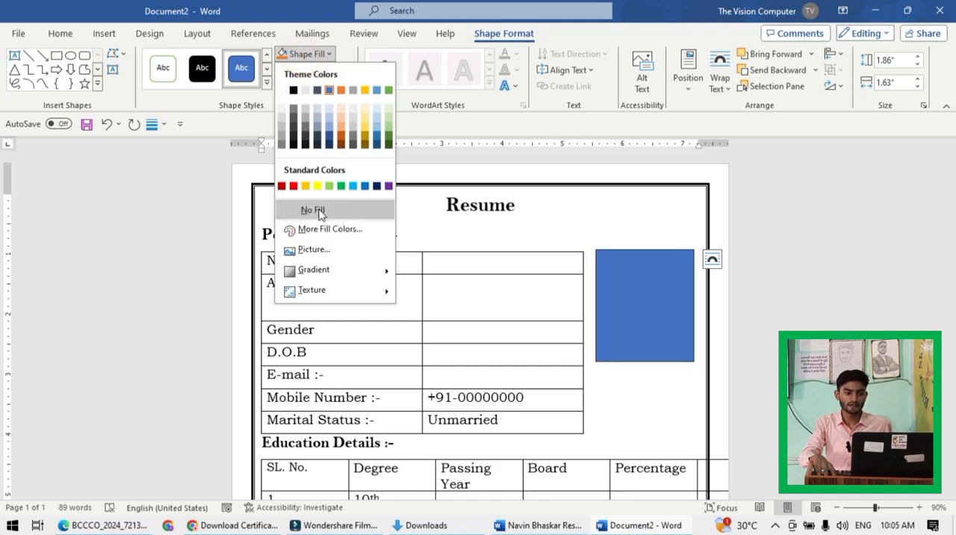
{"action": "left_click", "coordinate": [319, 212]}
{"action": "left_click", "coordinate": [308, 72]}
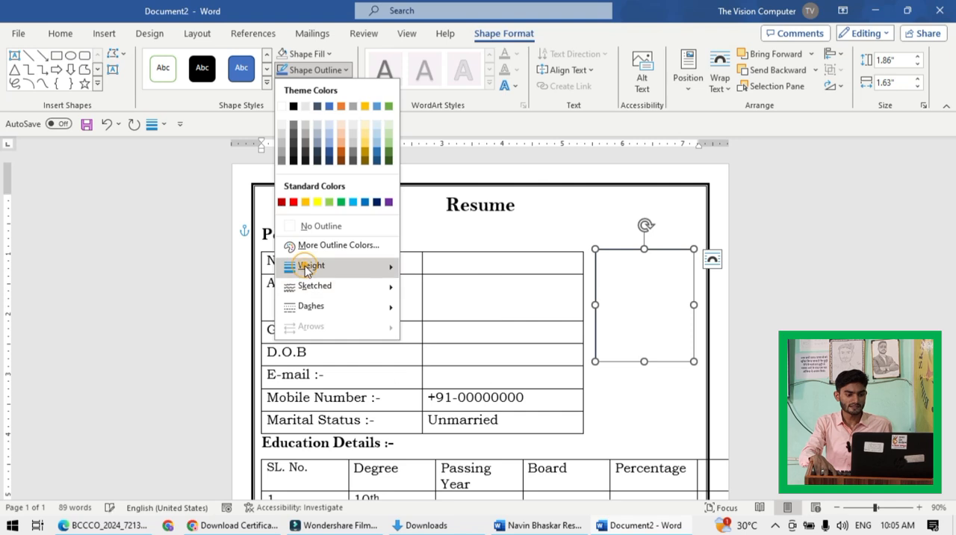
{"action": "mouse_move", "coordinate": [306, 269]}
{"action": "left_click", "coordinate": [452, 340]}
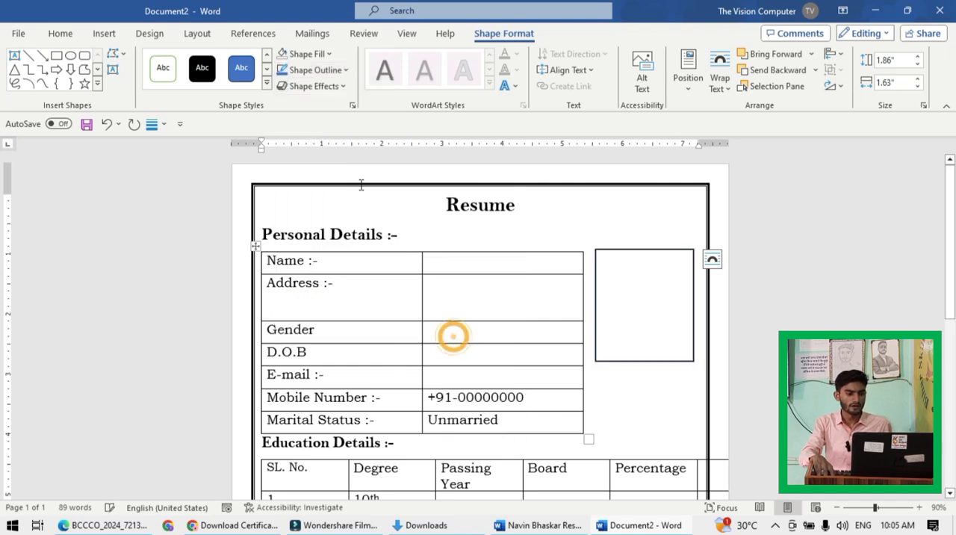
{"action": "left_click", "coordinate": [310, 71]}
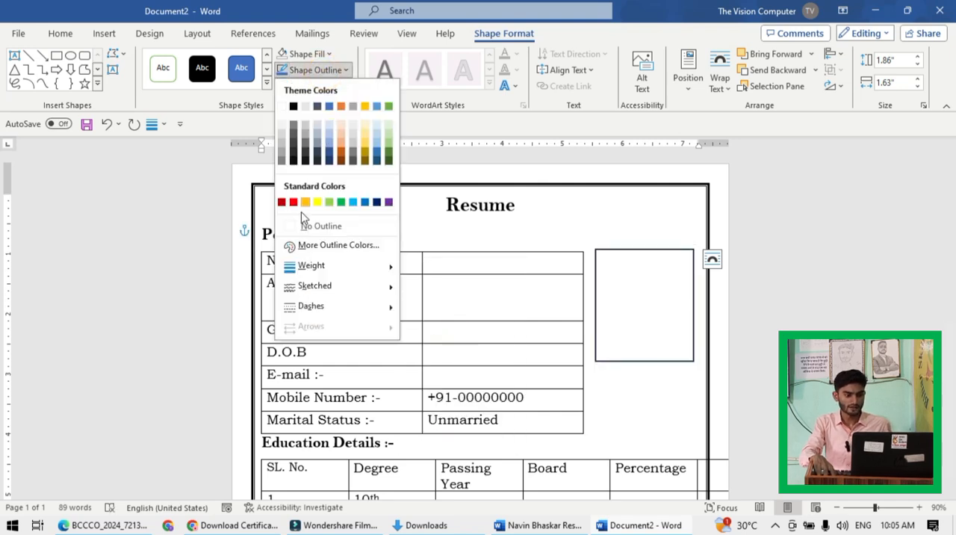
{"action": "left_click", "coordinate": [292, 107]}
{"action": "left_click", "coordinate": [601, 213]}
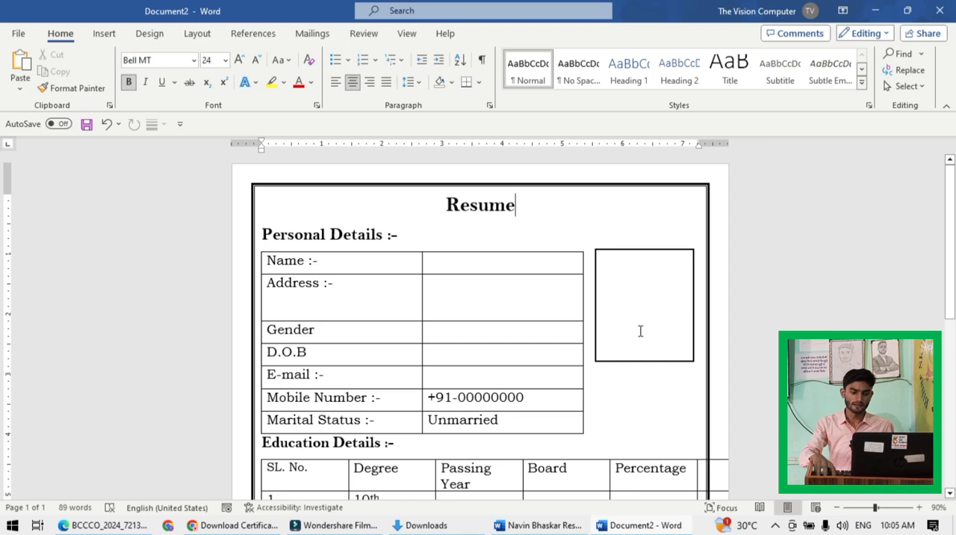
- Fill the photo rectangle with the picture file 123456 from the Pictures folder
{"action": "left_click", "coordinate": [628, 362]}
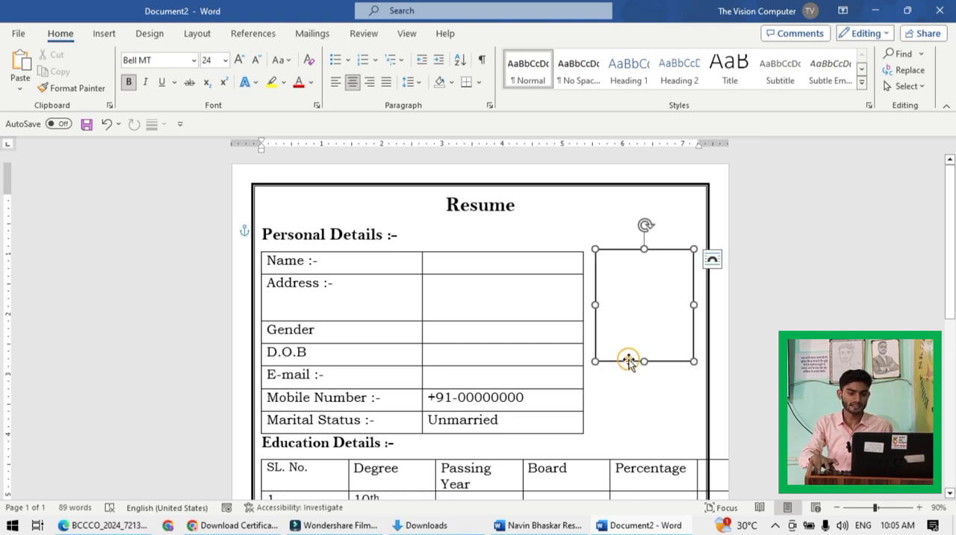
{"action": "right_click", "coordinate": [629, 363]}
{"action": "left_click", "coordinate": [619, 389]}
{"action": "left_click", "coordinate": [619, 246]}
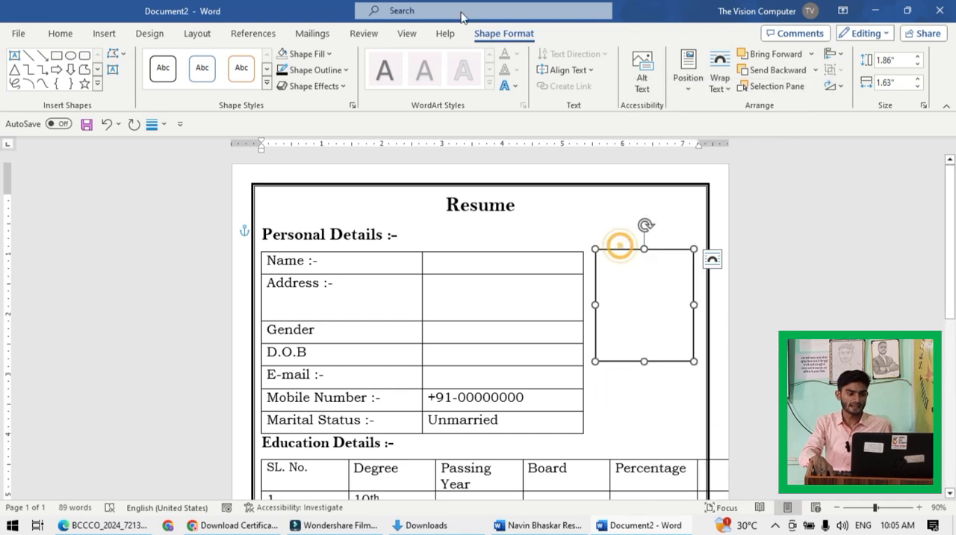
{"action": "left_click", "coordinate": [308, 54]}
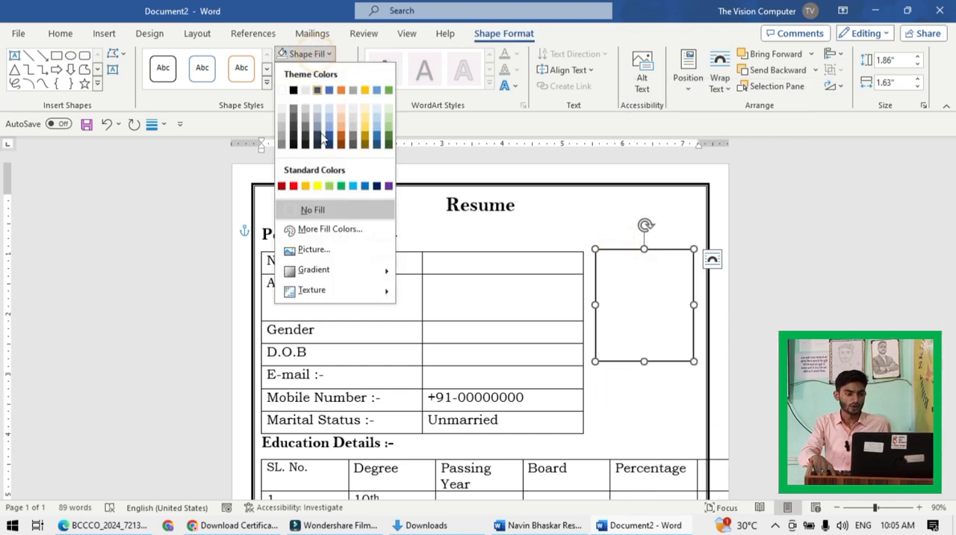
{"action": "left_click", "coordinate": [306, 249]}
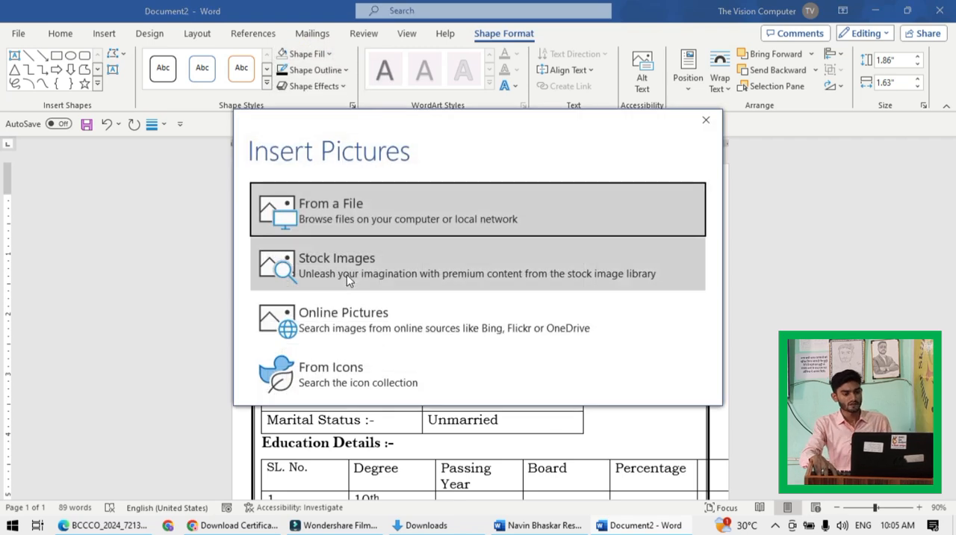
{"action": "left_click", "coordinate": [359, 204]}
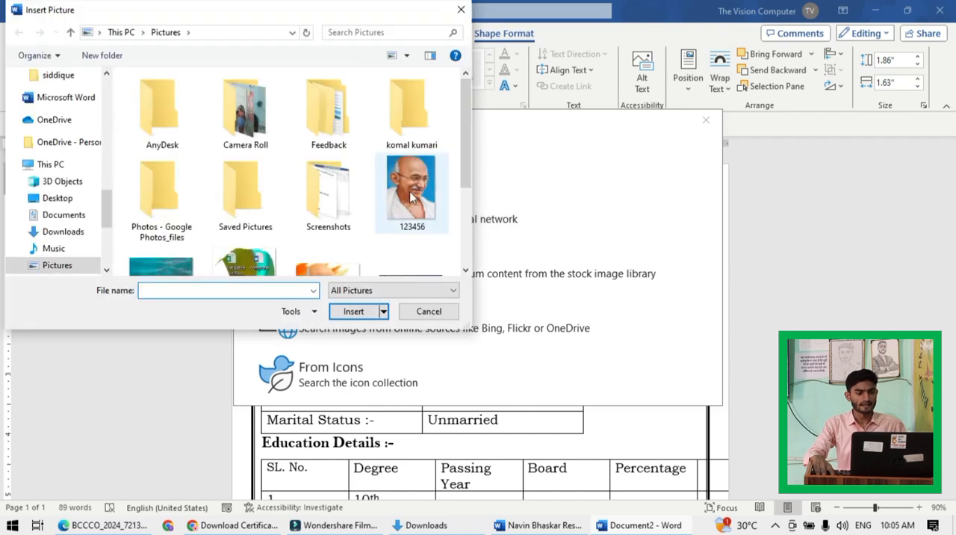
{"action": "left_click", "coordinate": [411, 192]}
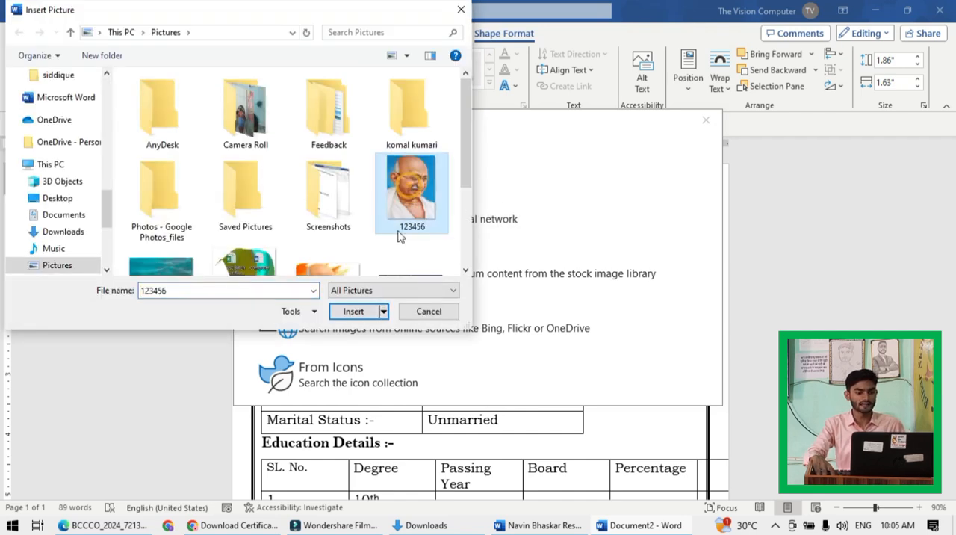
{"action": "left_click", "coordinate": [354, 312]}
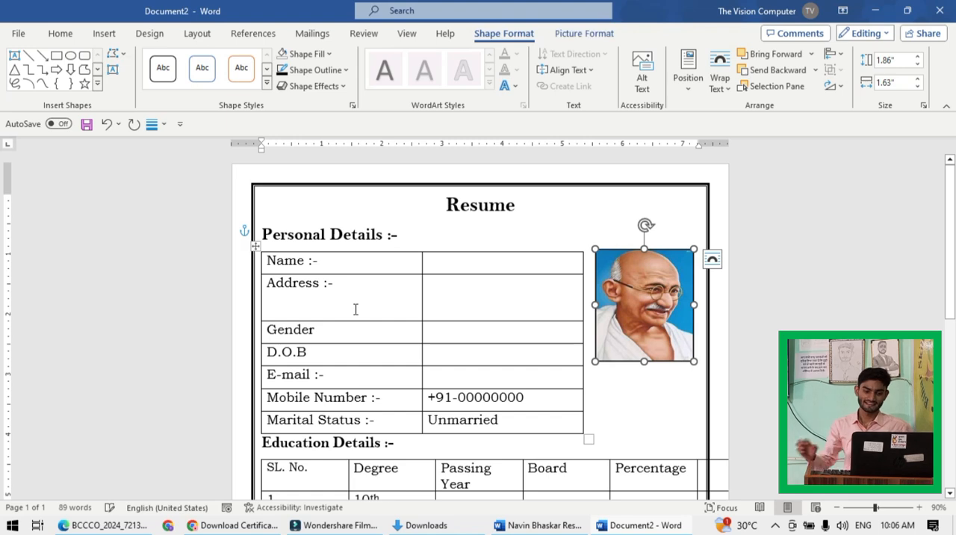
{"action": "left_click", "coordinate": [607, 421]}
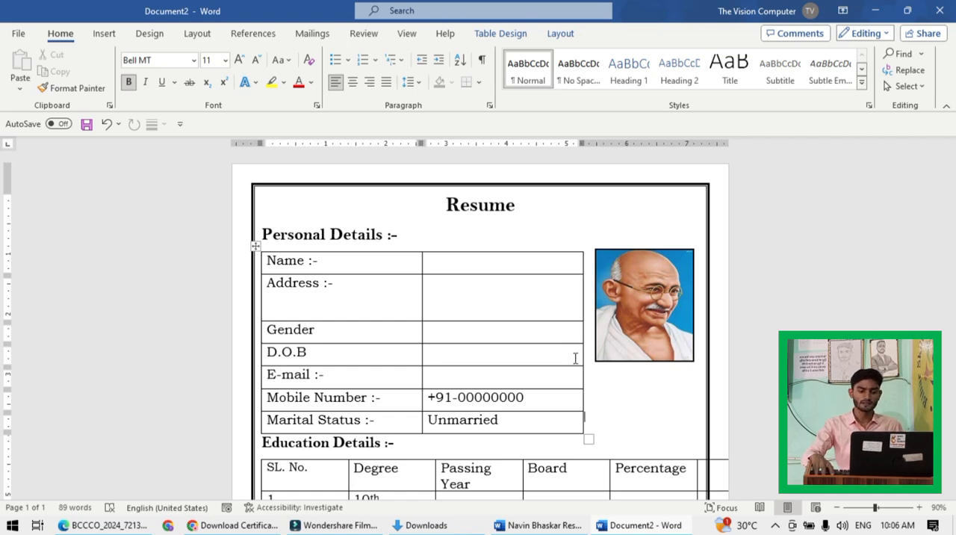
{"action": "left_click", "coordinate": [644, 403]}
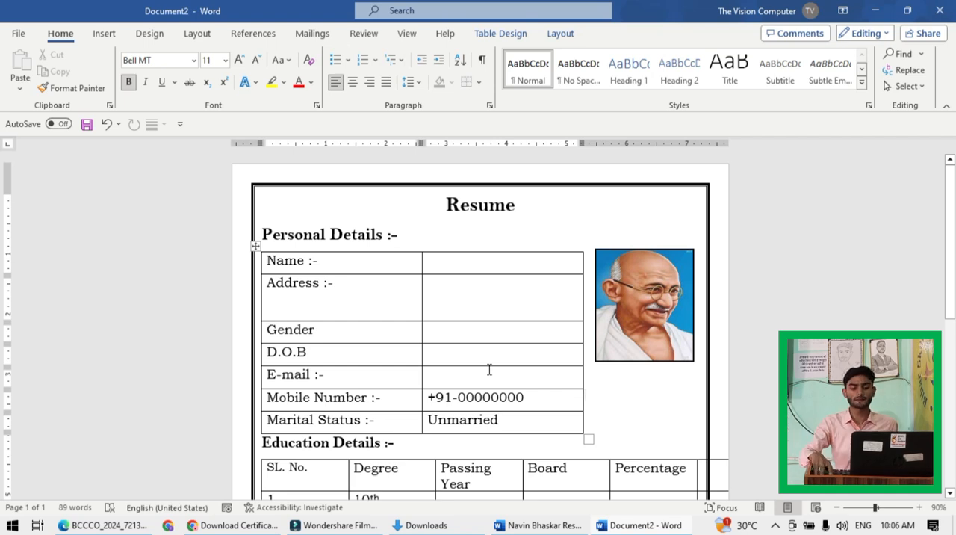
- Start exporting the resume as a PDF document and choose the Desktop as the destination folder
{"action": "left_click", "coordinate": [18, 33]}
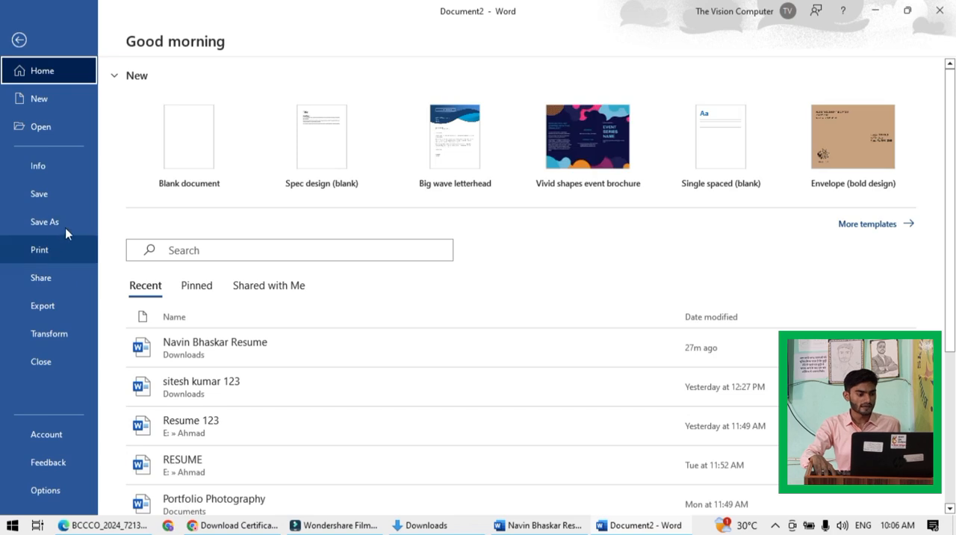
{"action": "left_click", "coordinate": [43, 311]}
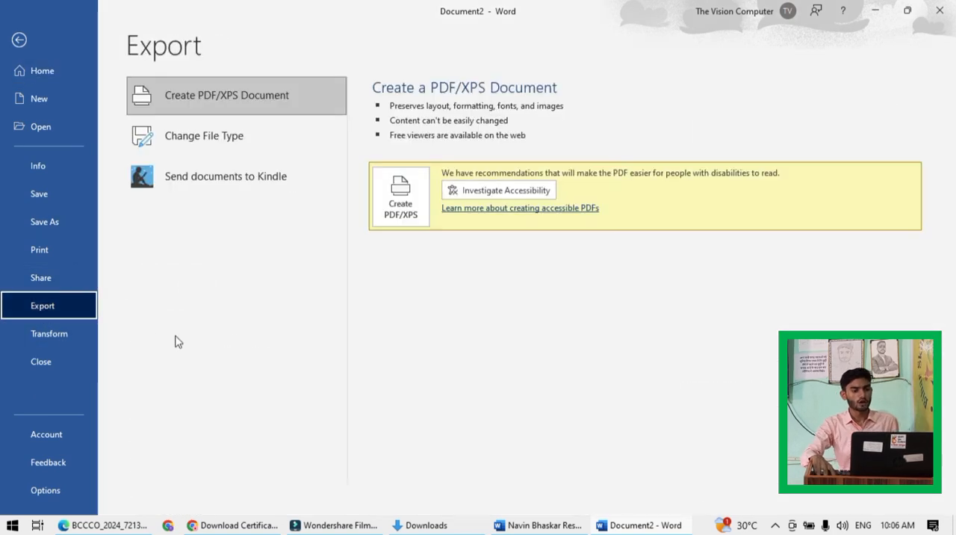
{"action": "left_click", "coordinate": [401, 214]}
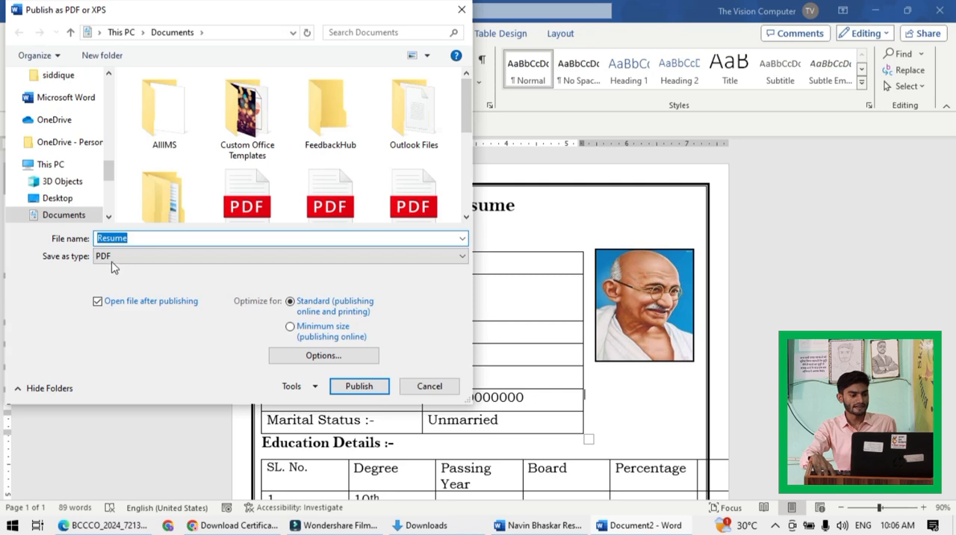
{"action": "left_click", "coordinate": [127, 256]}
{"action": "left_click", "coordinate": [126, 256]}
{"action": "left_click", "coordinate": [124, 256]}
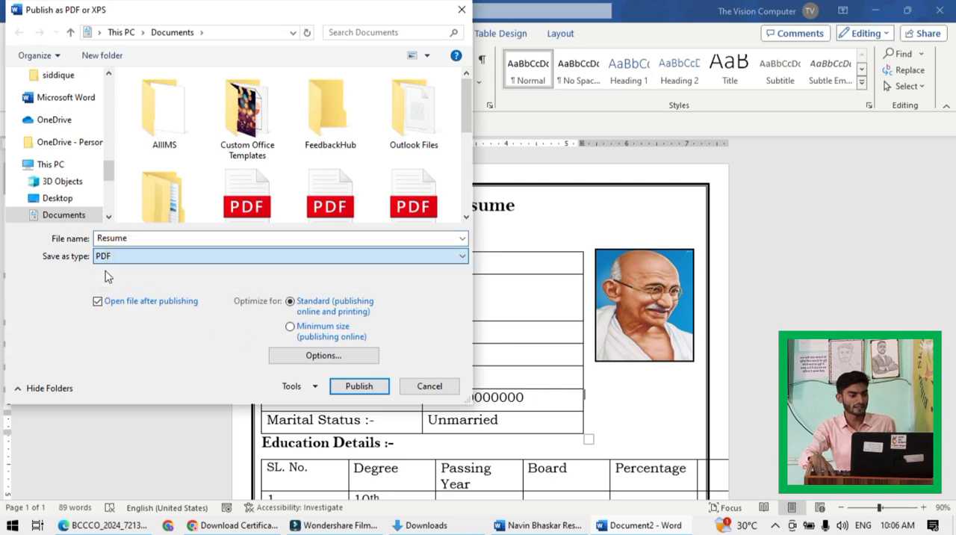
{"action": "left_click", "coordinate": [48, 198]}
{"action": "left_click", "coordinate": [60, 216]}
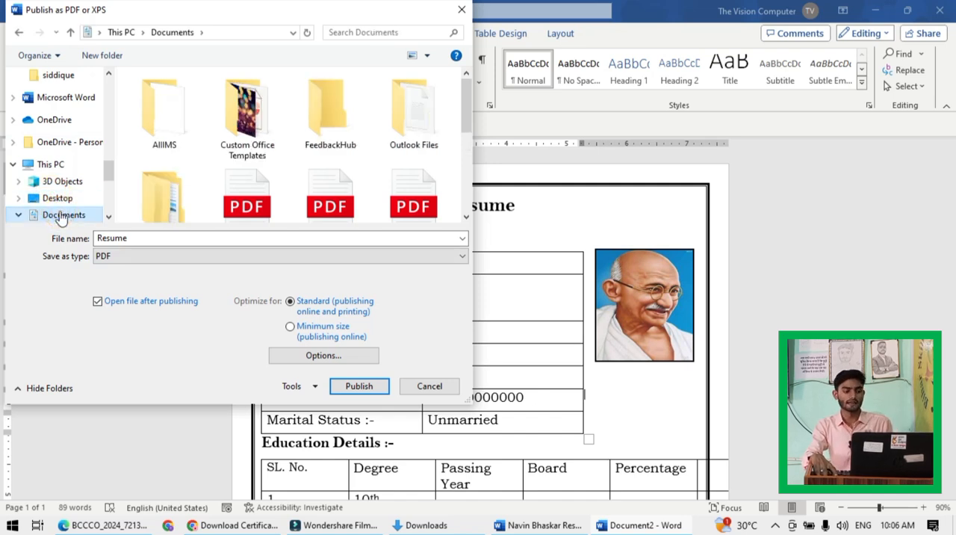
{"action": "left_click", "coordinate": [57, 160]}
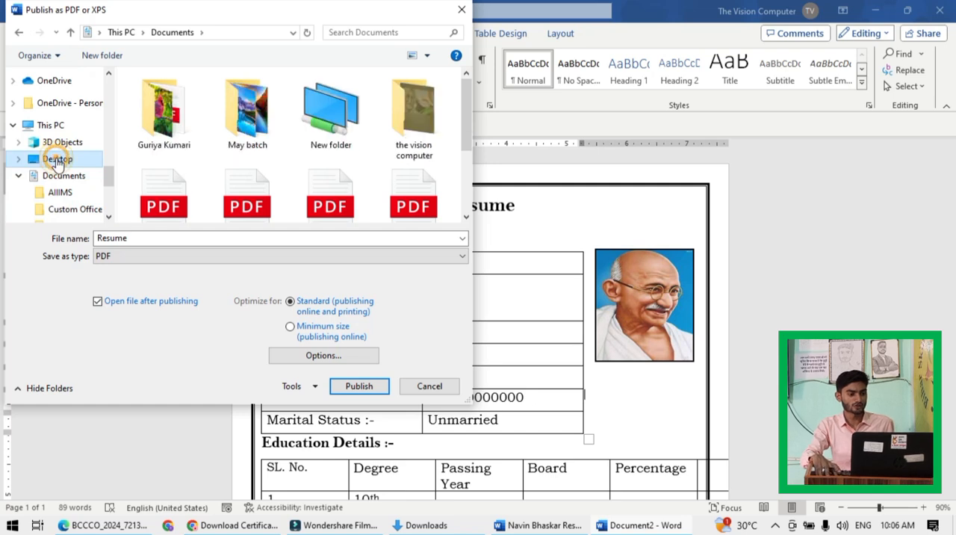
- Name the PDF file "Gandhi Ji Resume" and publish it
{"action": "double_click", "coordinate": [127, 238]}
{"action": "left_click", "coordinate": [128, 239]}
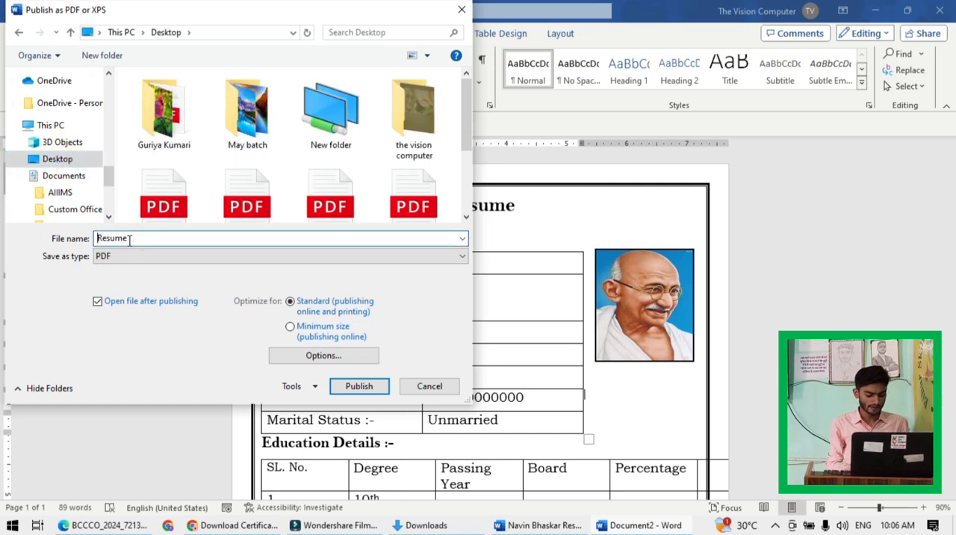
{"action": "key", "text": "Home"}
{"action": "type", "text": "Gandhi "}
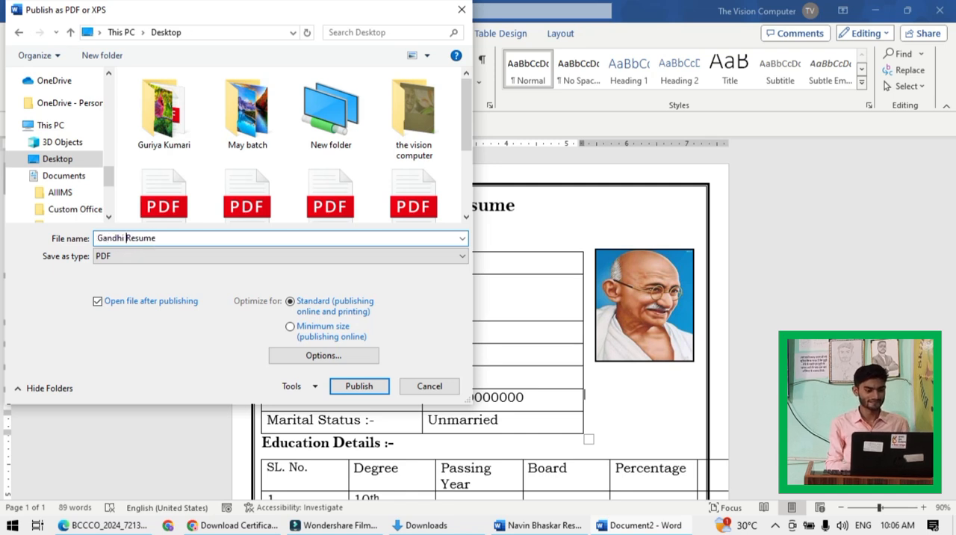
{"action": "type", "text": "Ji"}
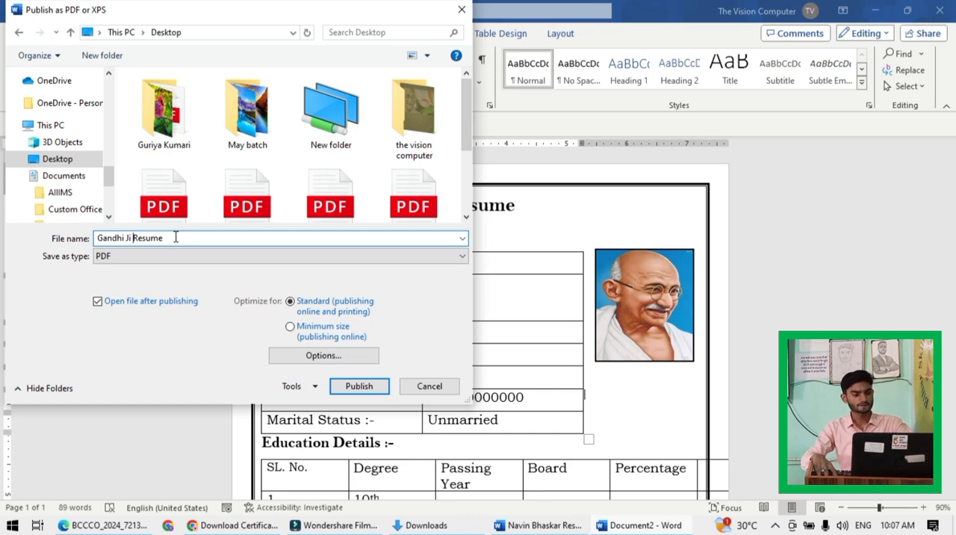
{"action": "left_click", "coordinate": [360, 386]}
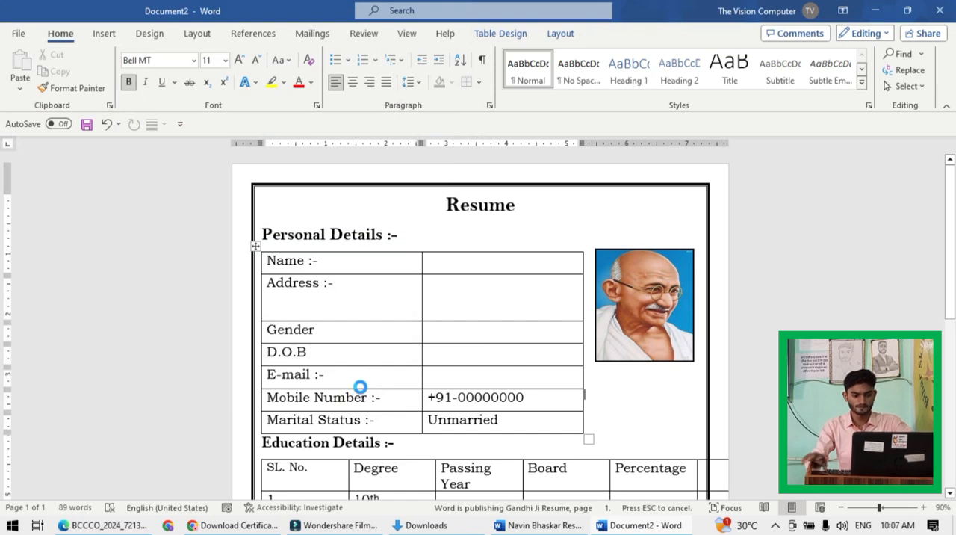
{"action": "left_click", "coordinate": [439, 421]}
{"action": "left_click", "coordinate": [509, 301]}
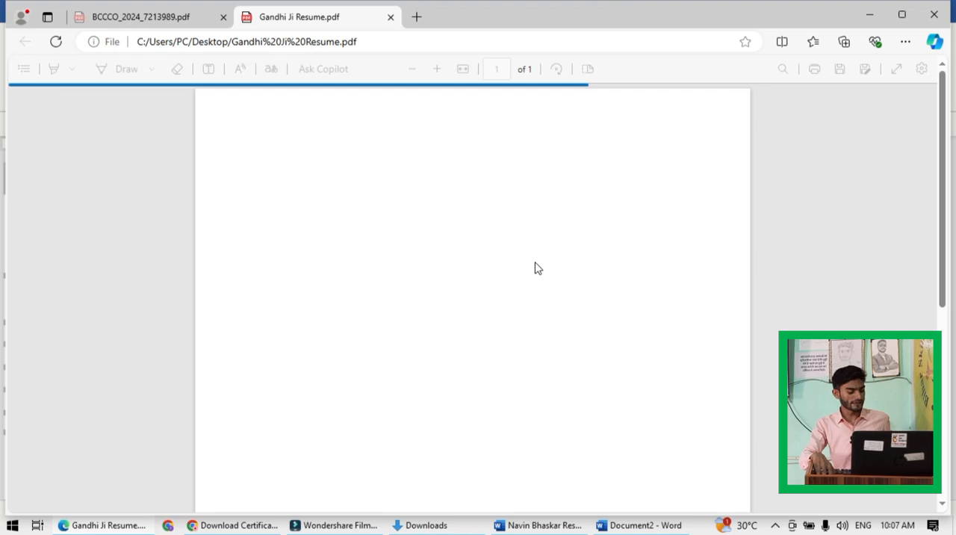
- Check the layout of the published resume PDF from top to bottom and close the PDF viewer
{"action": "scroll", "coordinate": [524, 290], "scroll_direction": "down", "scroll_amount": 5}
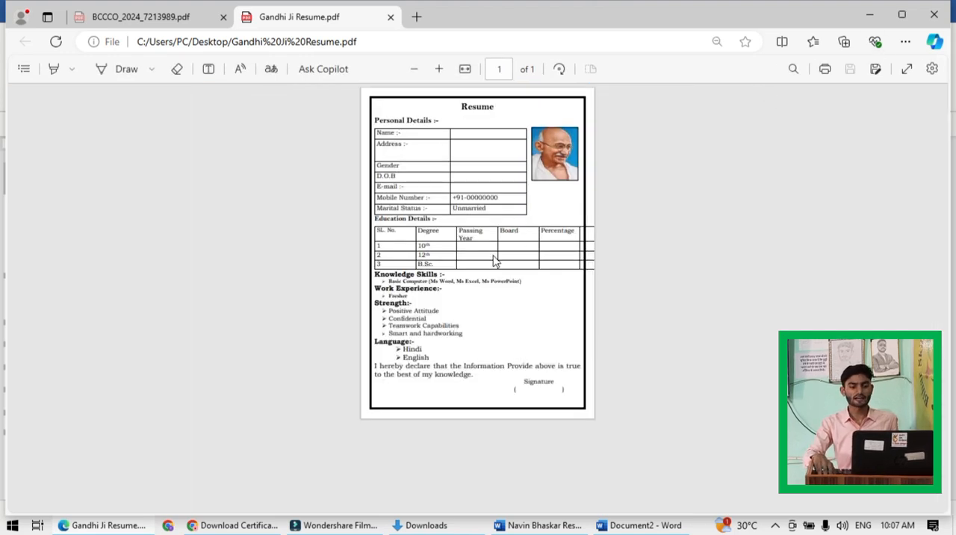
{"action": "scroll", "coordinate": [493, 261], "scroll_direction": "up", "scroll_amount": 3}
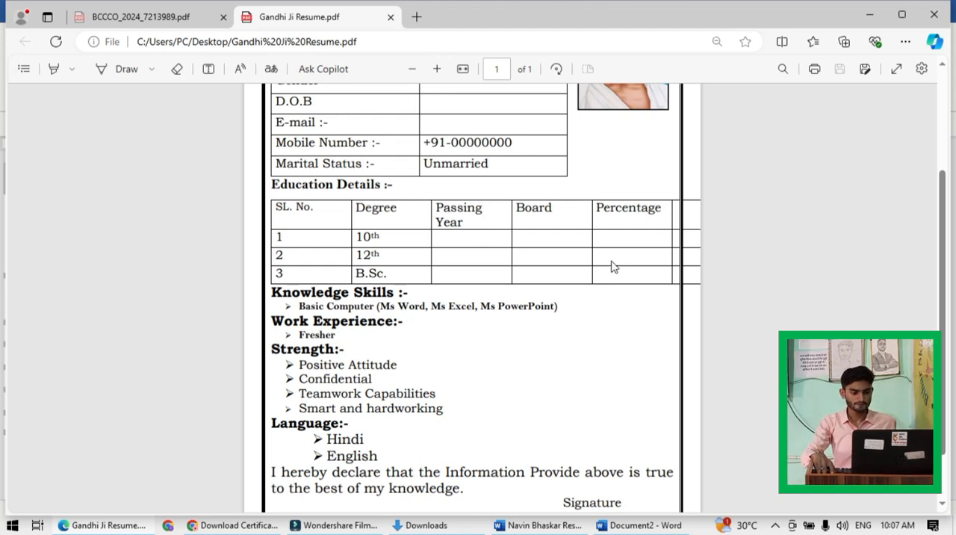
{"action": "scroll", "coordinate": [526, 293], "scroll_direction": "up", "scroll_amount": 10}
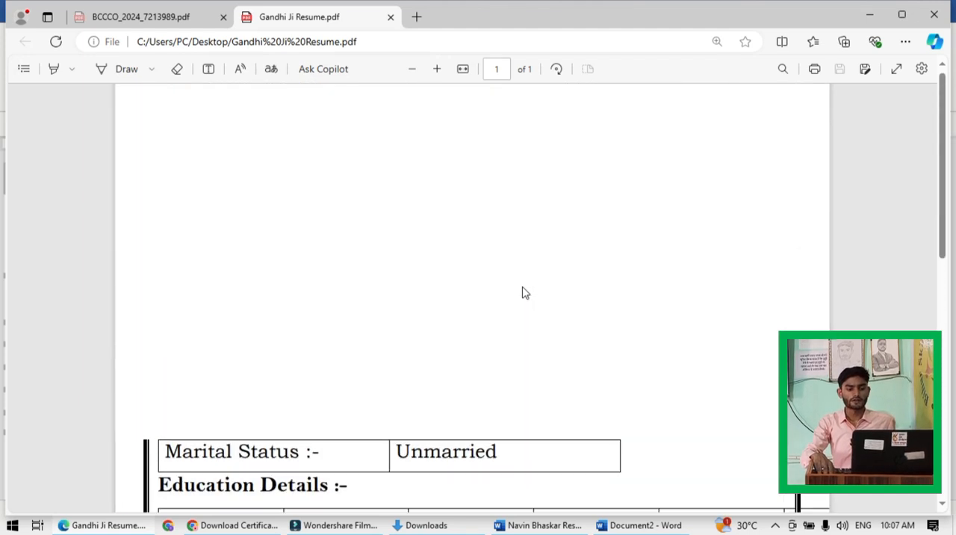
{"action": "key", "text": "alt+F4"}
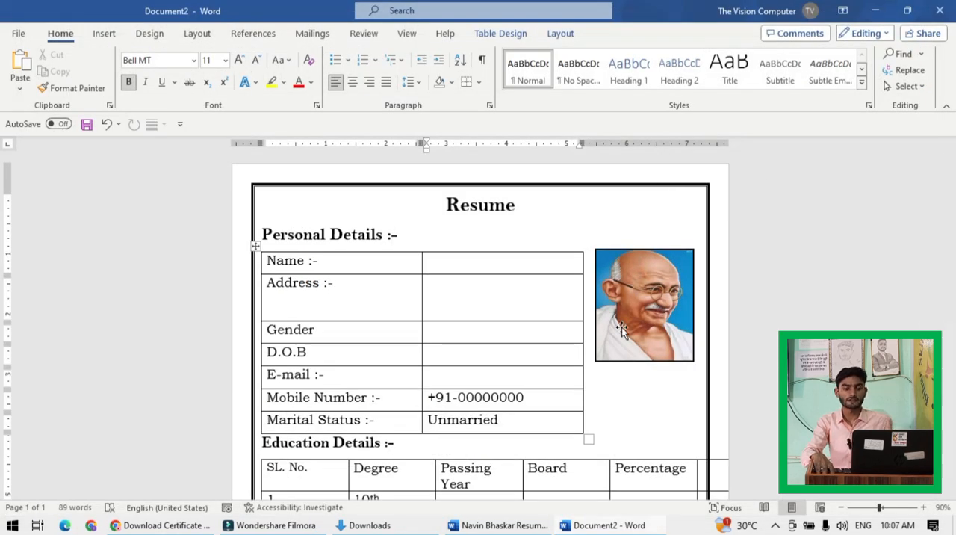
- Delete the photo rectangle beside the personal details table in the Word document
{"action": "left_click", "coordinate": [642, 307]}
{"action": "key", "text": "Delete"}
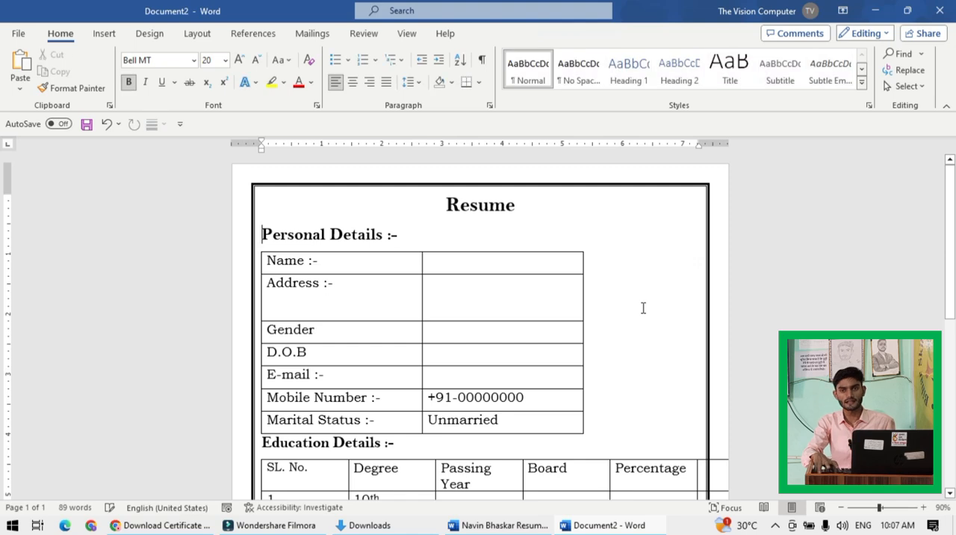